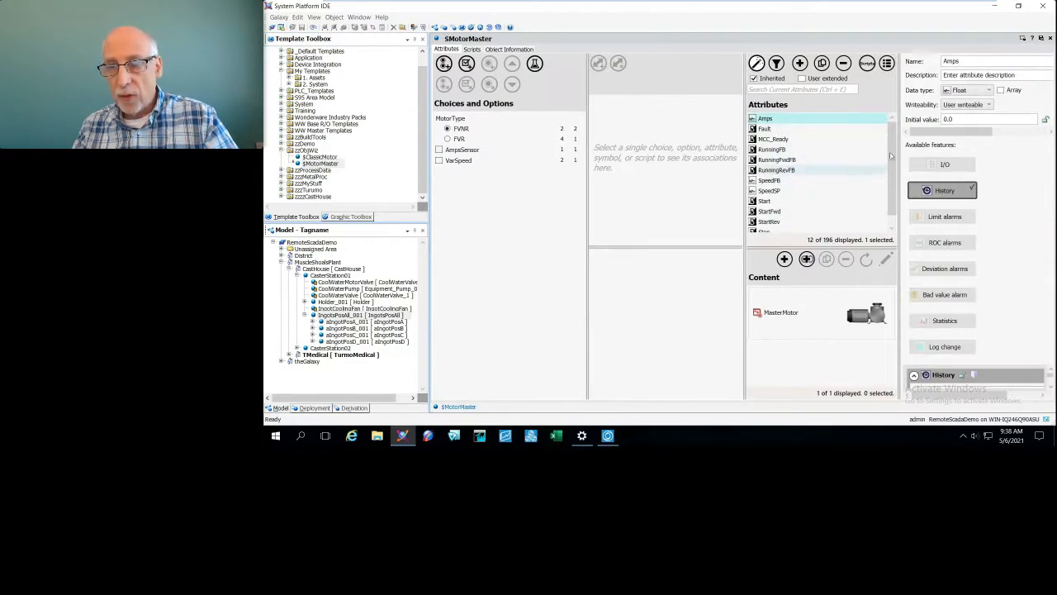
Look through the inherited attributes of the $MotorMaster template and the associations of its MasterMotor graphic.
{"action": "scroll", "coordinate": [818, 190], "scroll_direction": "down", "scroll_amount": 2}
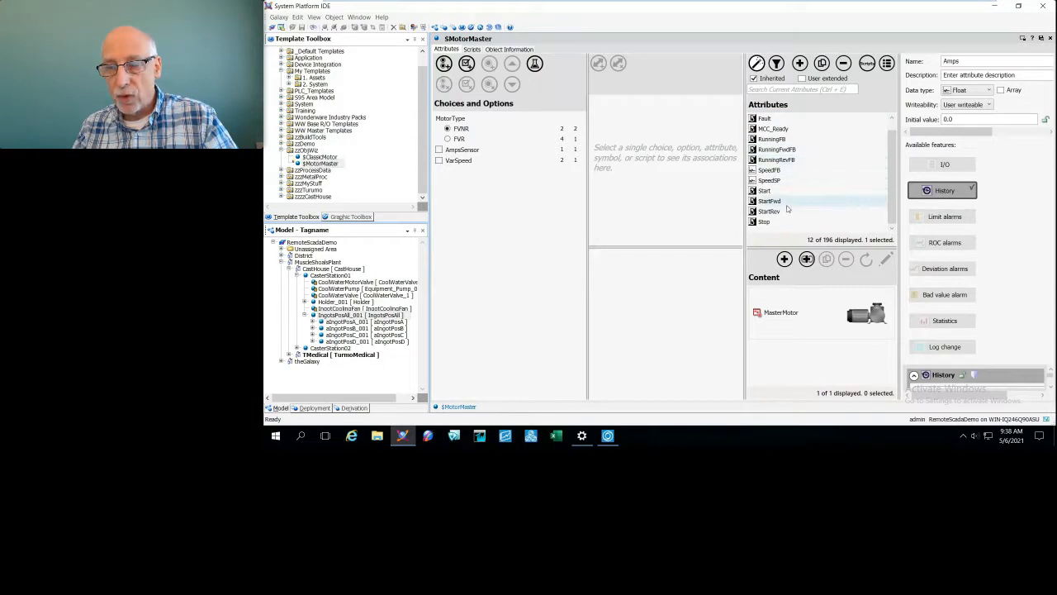
{"action": "scroll", "coordinate": [787, 211], "scroll_direction": "up", "scroll_amount": 1}
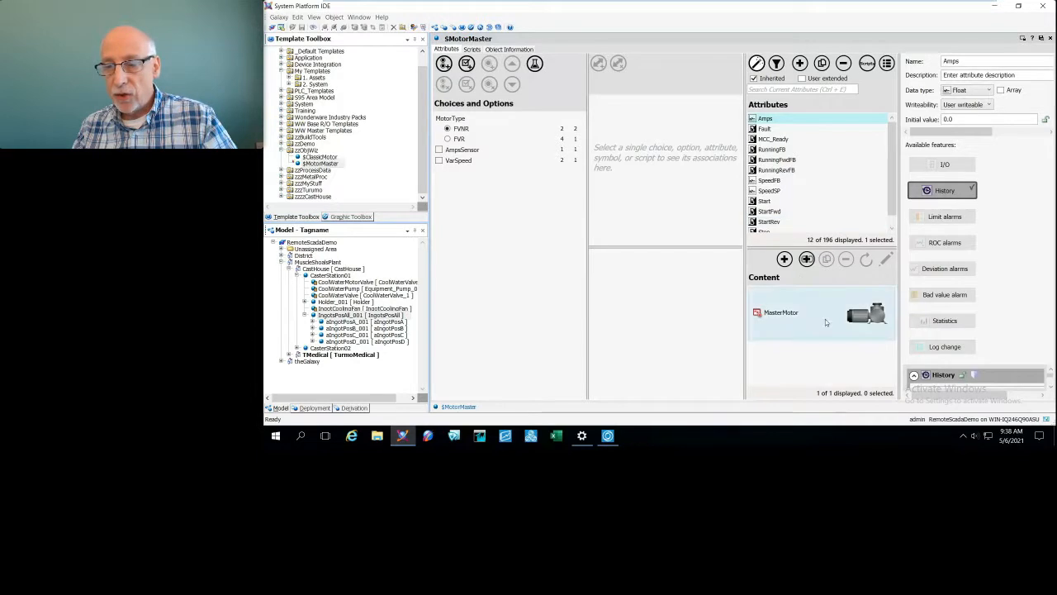
{"action": "left_click", "coordinate": [823, 322]}
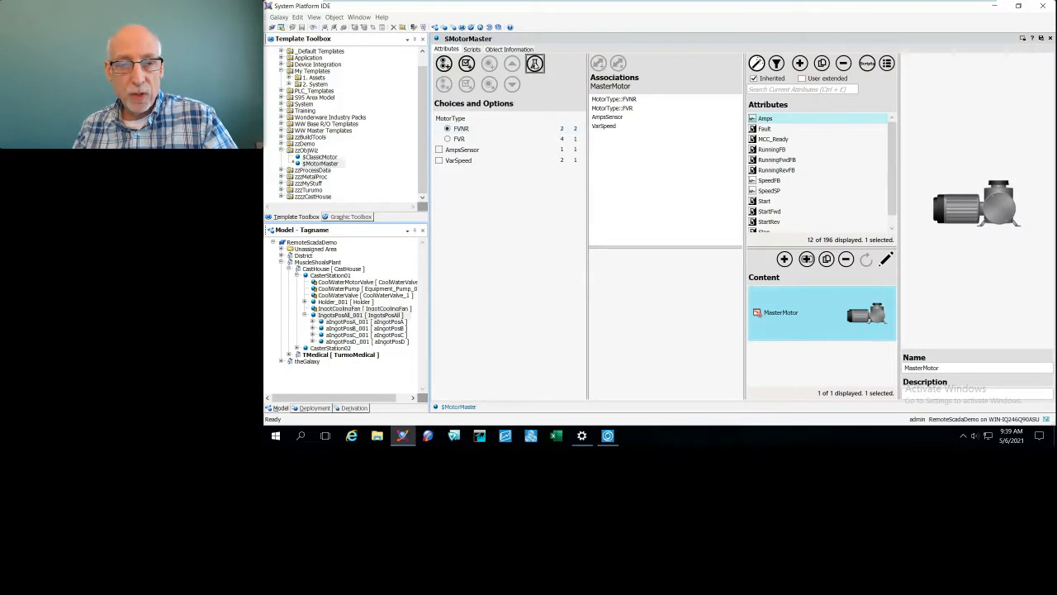
Put the $MotorMaster template into test mode, enlarge its attributes area and preview the MasterMotor graphic.
{"action": "left_click", "coordinate": [534, 64]}
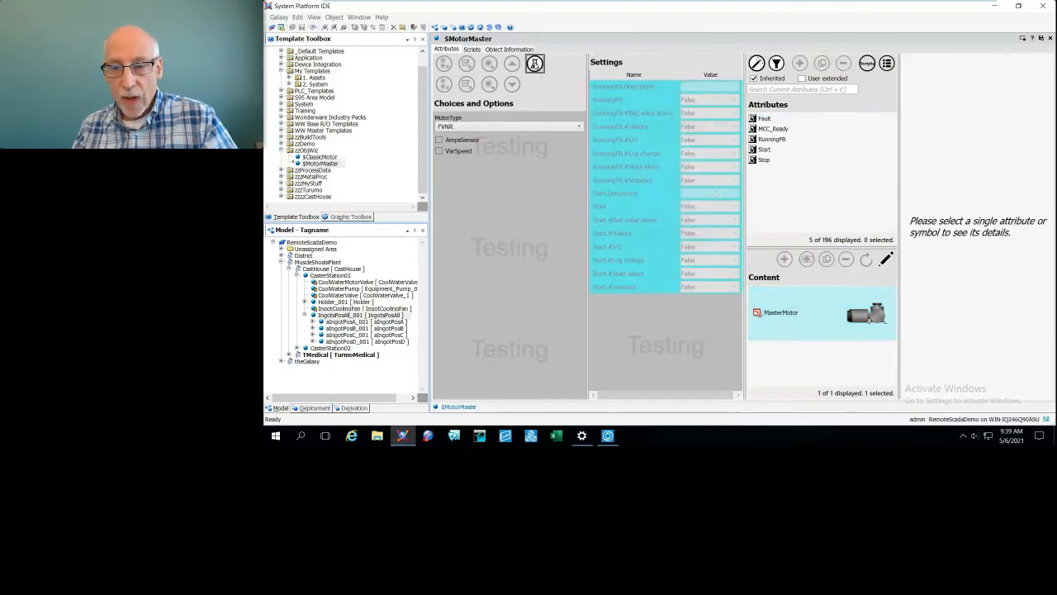
{"action": "left_click_drag", "start_coordinate": [744, 190], "coordinate": [661, 190]}
{"action": "left_click", "coordinate": [829, 314]}
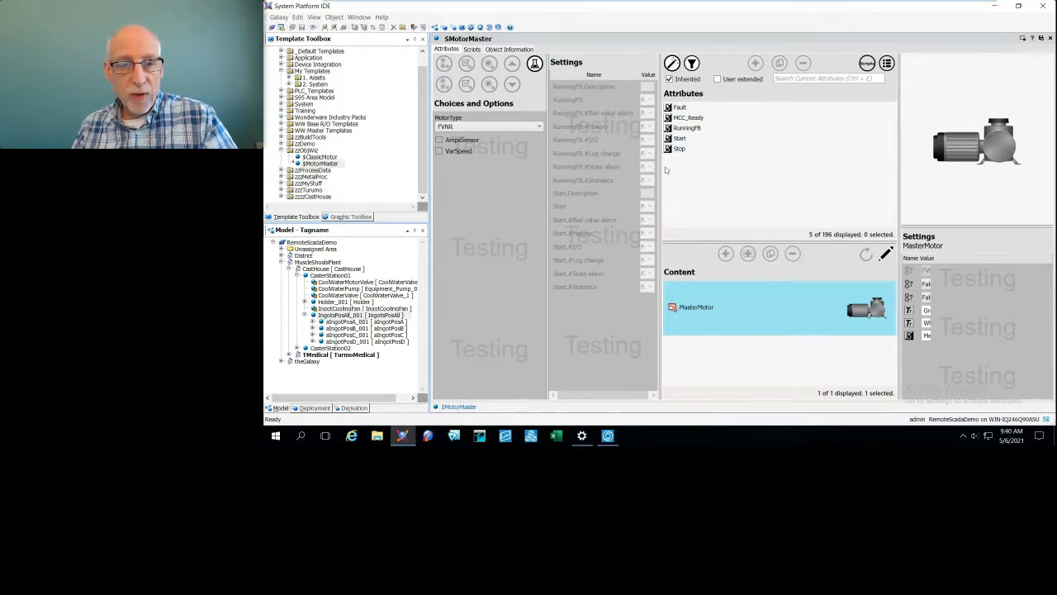
Test the FVR motor type and preview the MasterMotor graphic with it.
{"action": "left_click", "coordinate": [538, 127]}
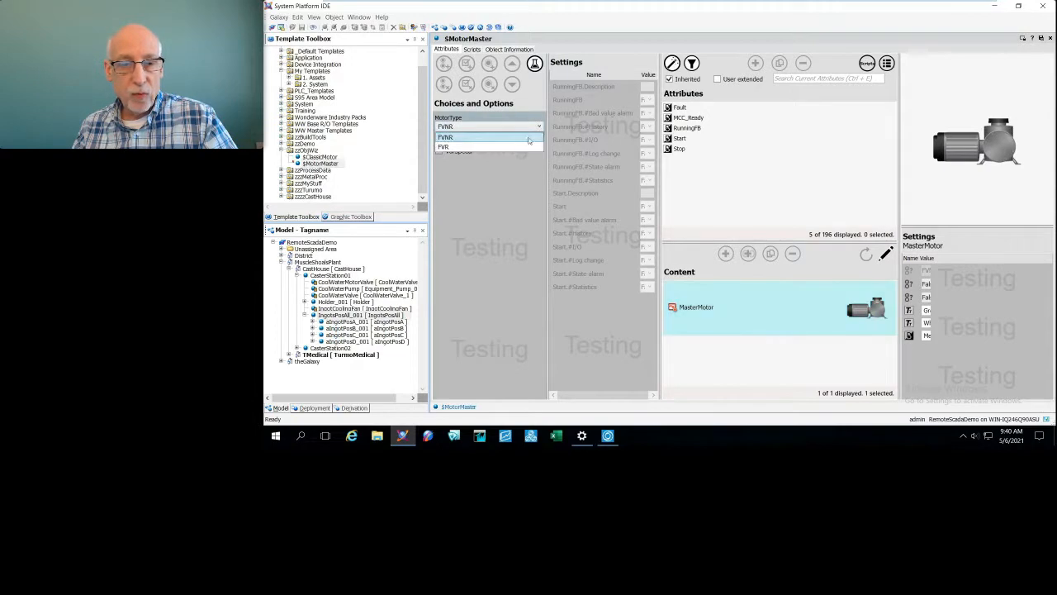
{"action": "left_click", "coordinate": [522, 146]}
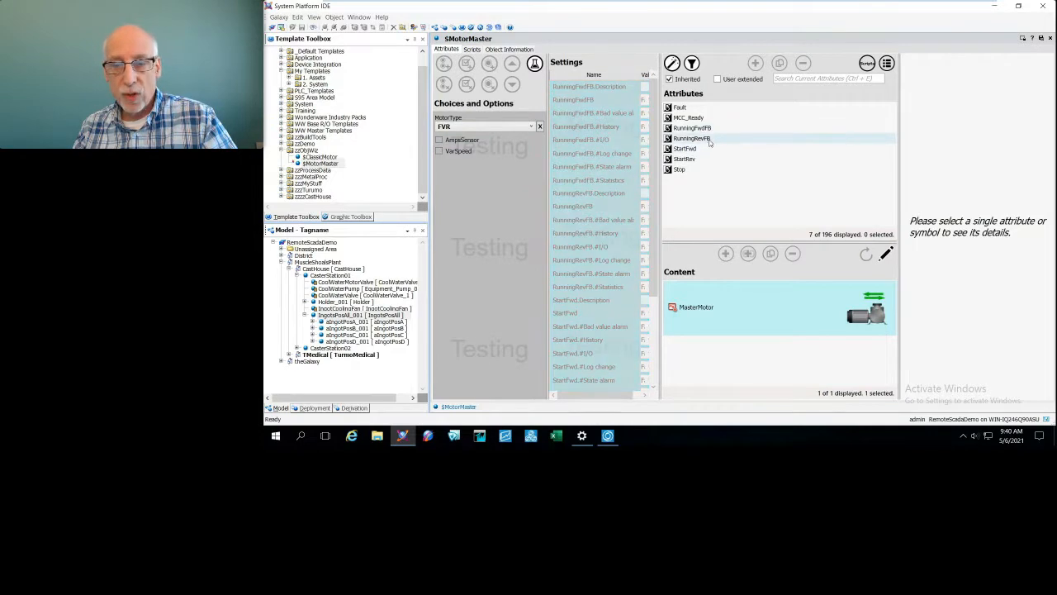
{"action": "left_click", "coordinate": [771, 289]}
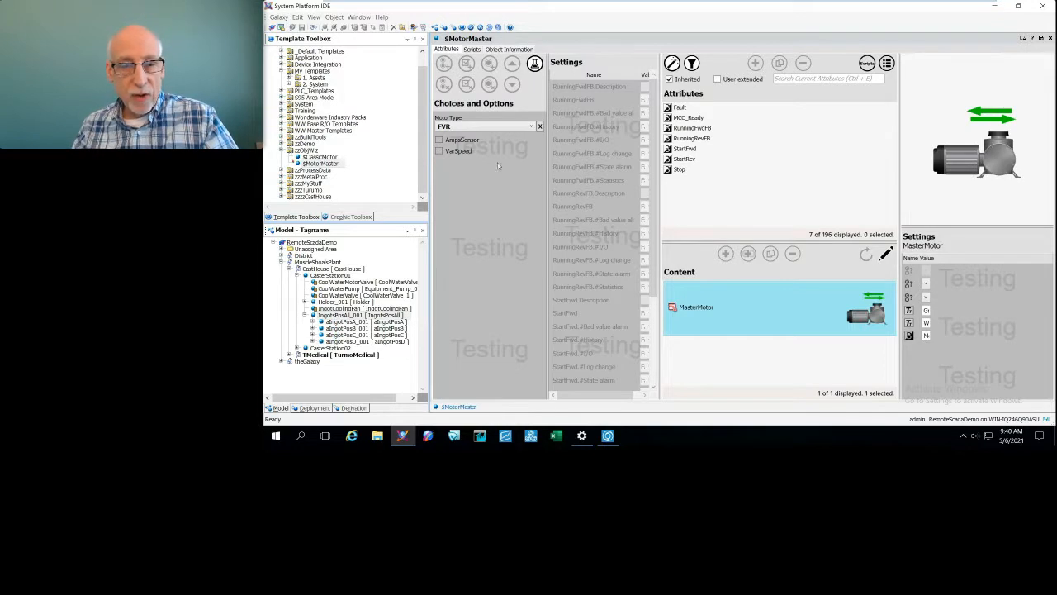
Test the AmpsSensor and VarSpeed options, previewing the MasterMotor graphic with each one enabled.
{"action": "left_click", "coordinate": [439, 140]}
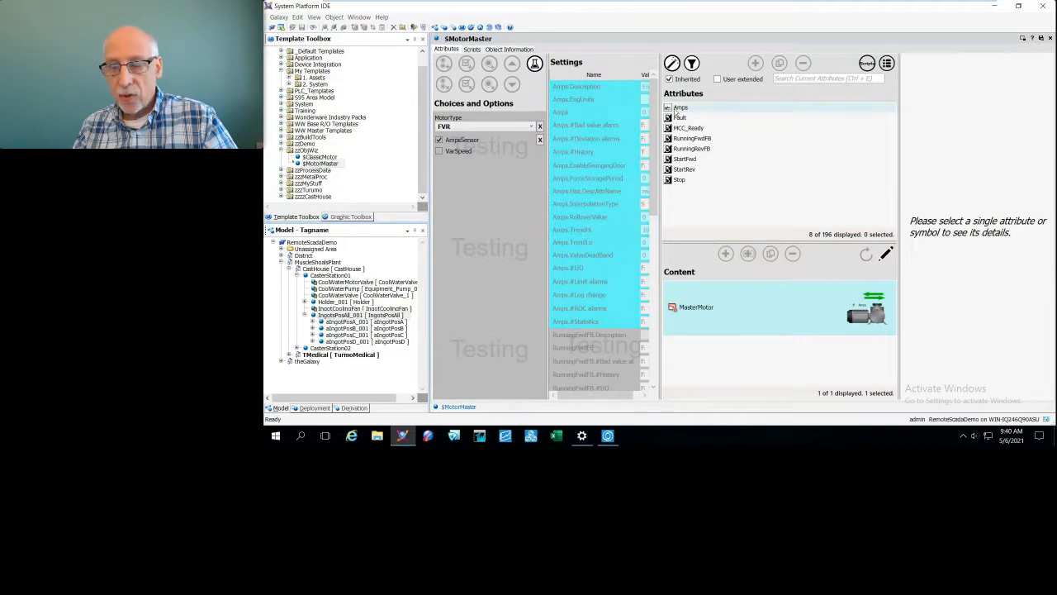
{"action": "left_click", "coordinate": [833, 302]}
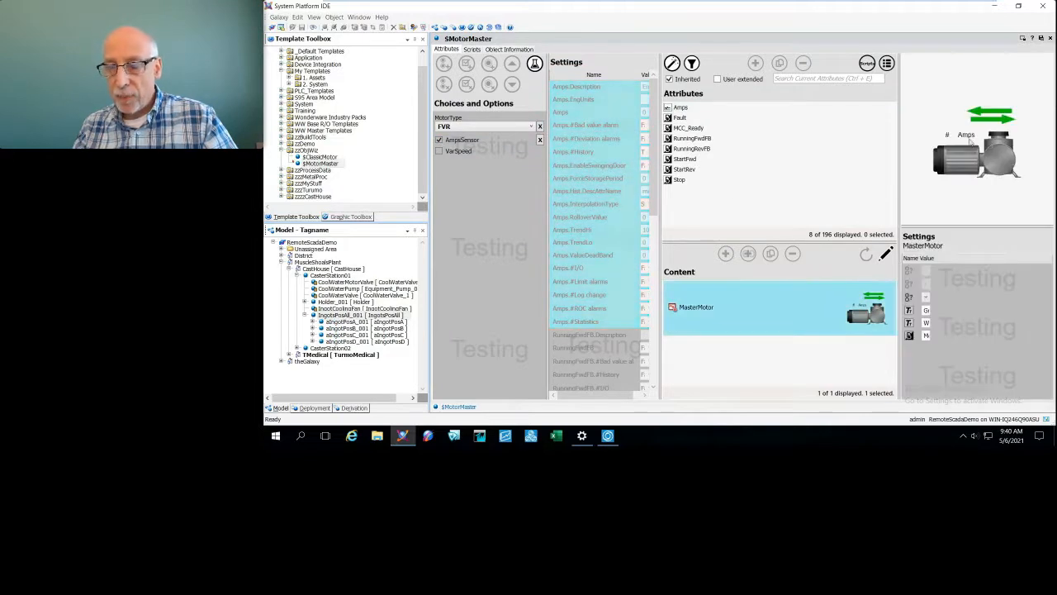
{"action": "left_click", "coordinate": [439, 151]}
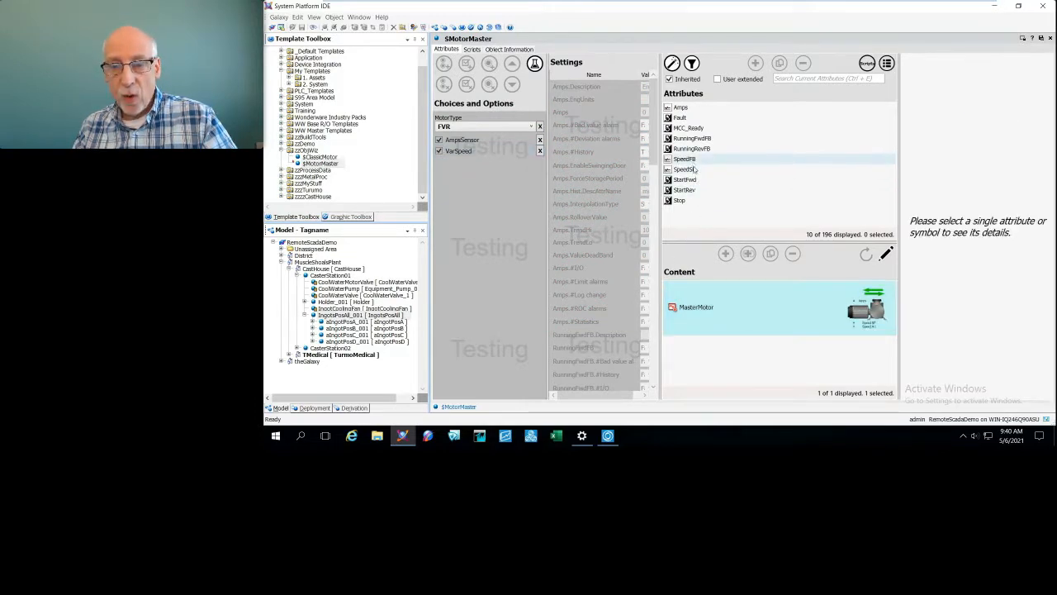
{"action": "left_click", "coordinate": [763, 299]}
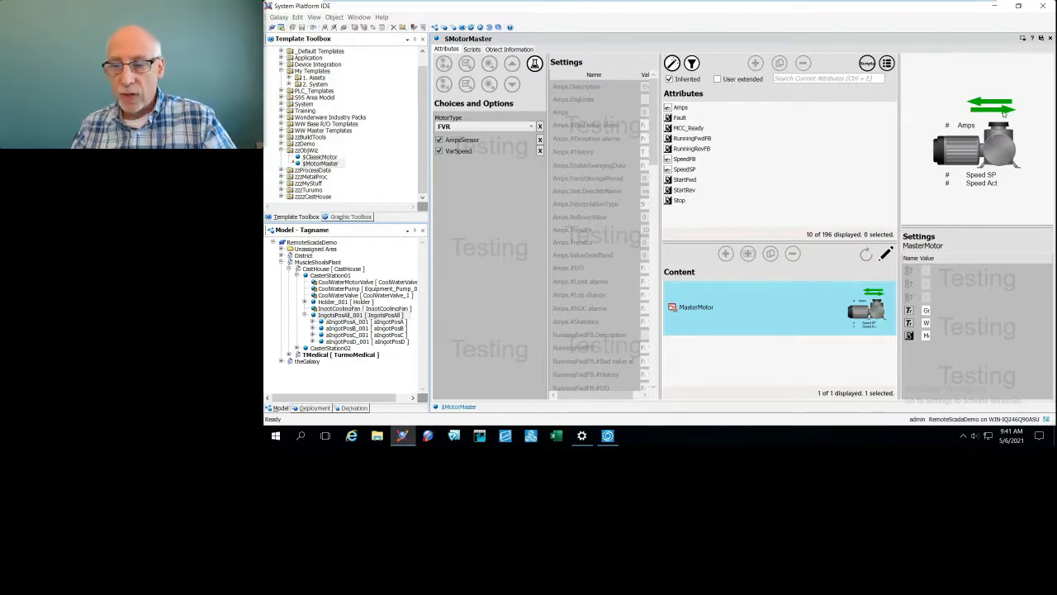
Open the MasterMotor graphic for editing and examine its MotorType choices and the elements in its Amps and VarSpeed layers.
{"action": "left_click", "coordinate": [886, 254]}
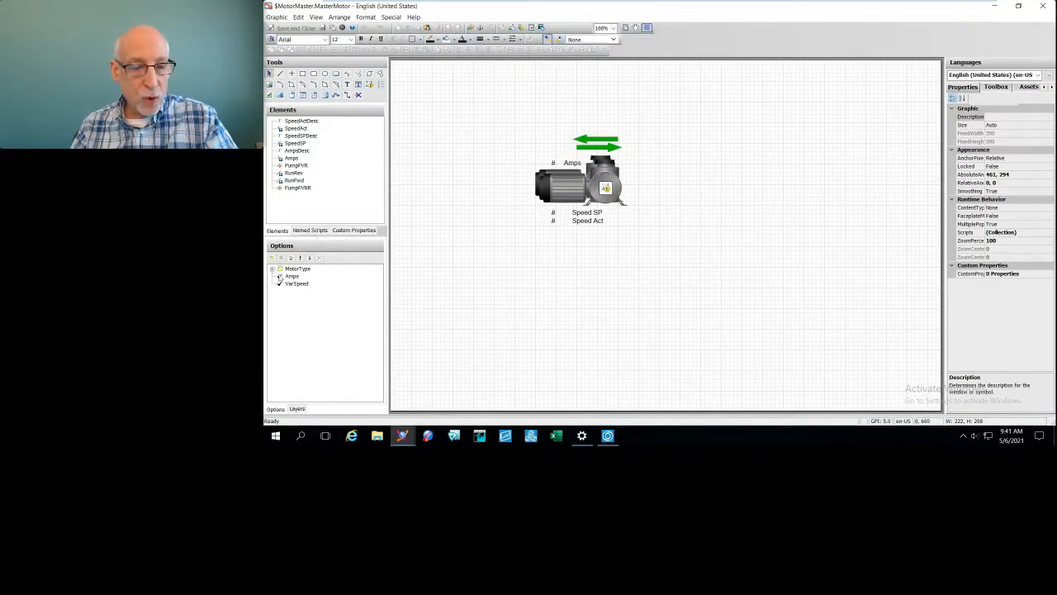
{"action": "left_click", "coordinate": [272, 270]}
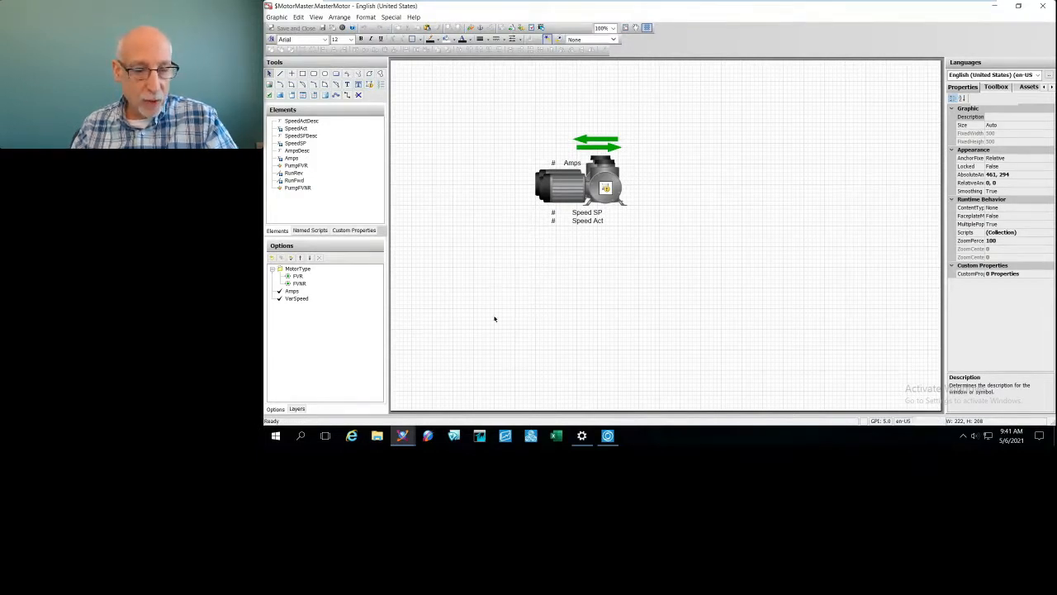
{"action": "left_click", "coordinate": [297, 408]}
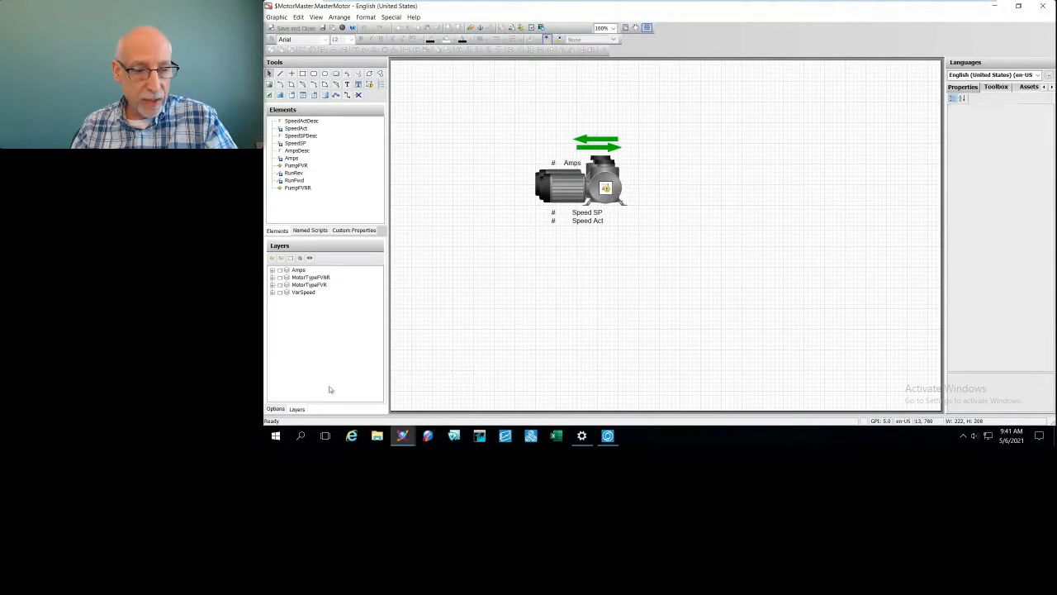
{"action": "left_click", "coordinate": [271, 270]}
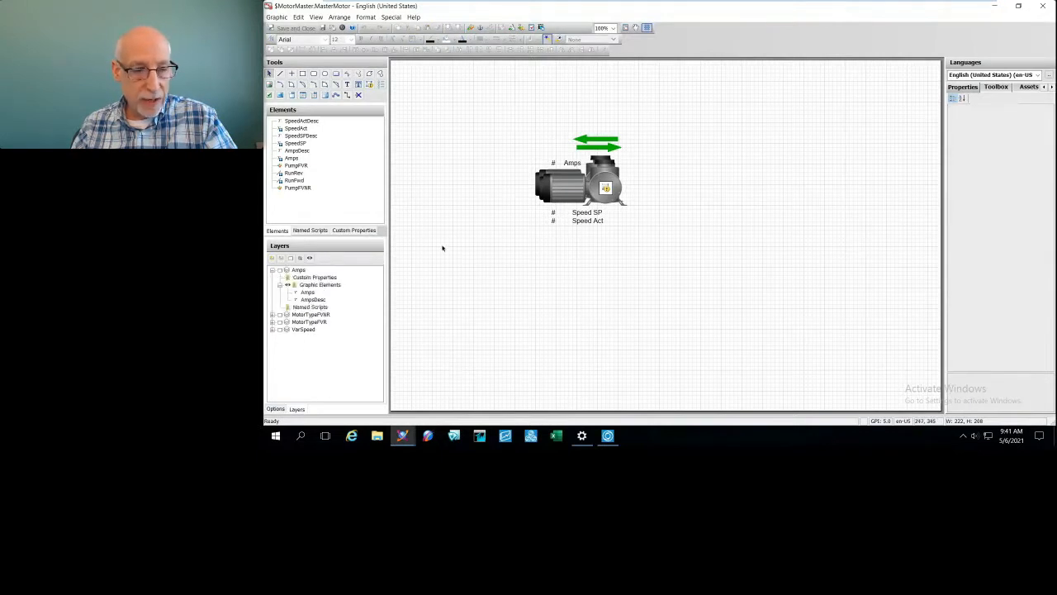
{"action": "left_click", "coordinate": [273, 330]}
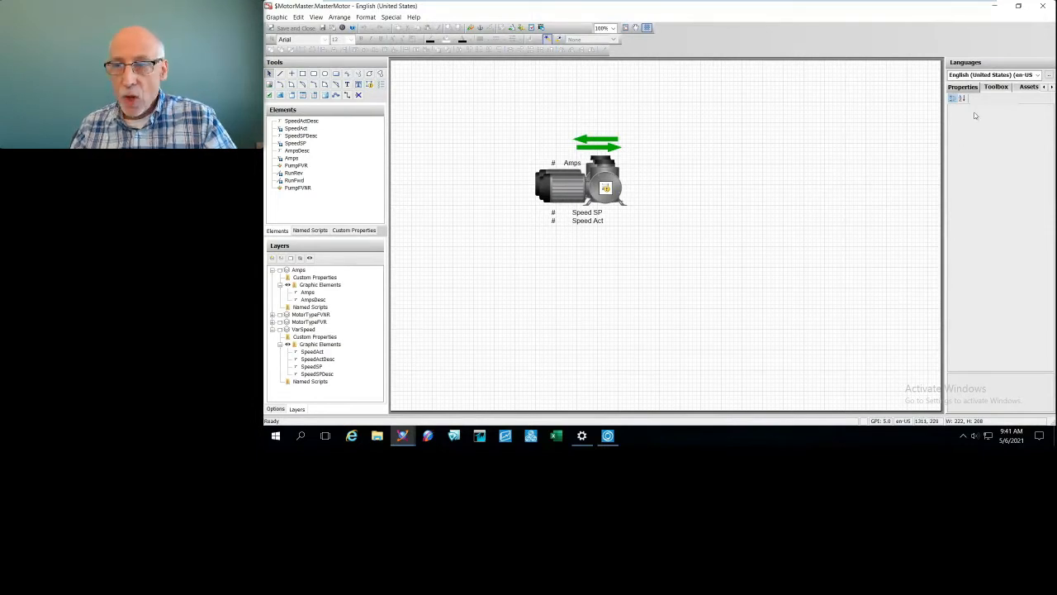
Switch from the graphic editor back to the System Platform IDE and close the $MotorMaster template.
{"action": "left_click", "coordinate": [995, 7]}
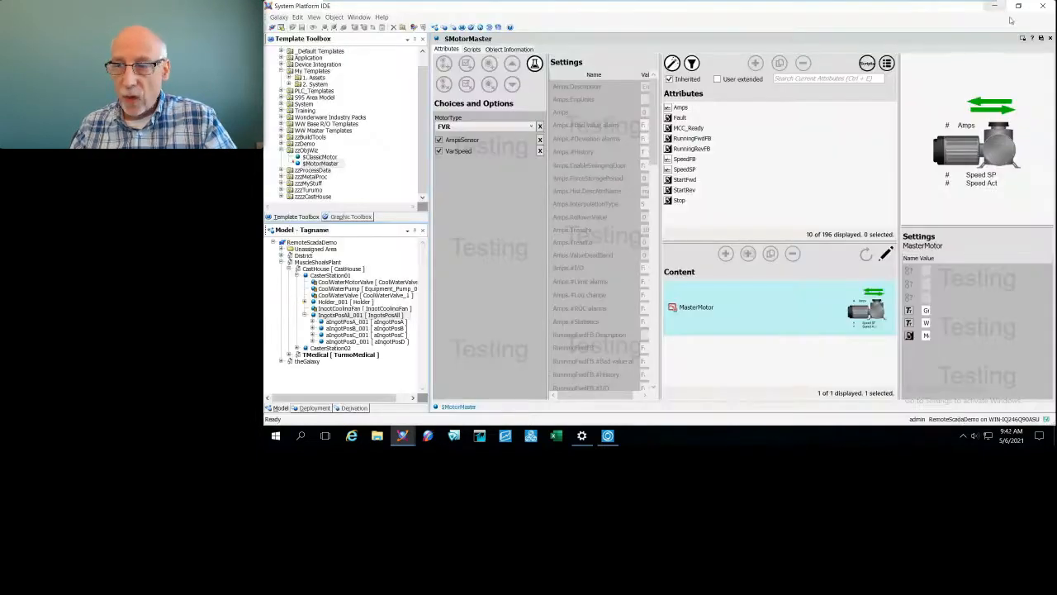
{"action": "left_click", "coordinate": [994, 6]}
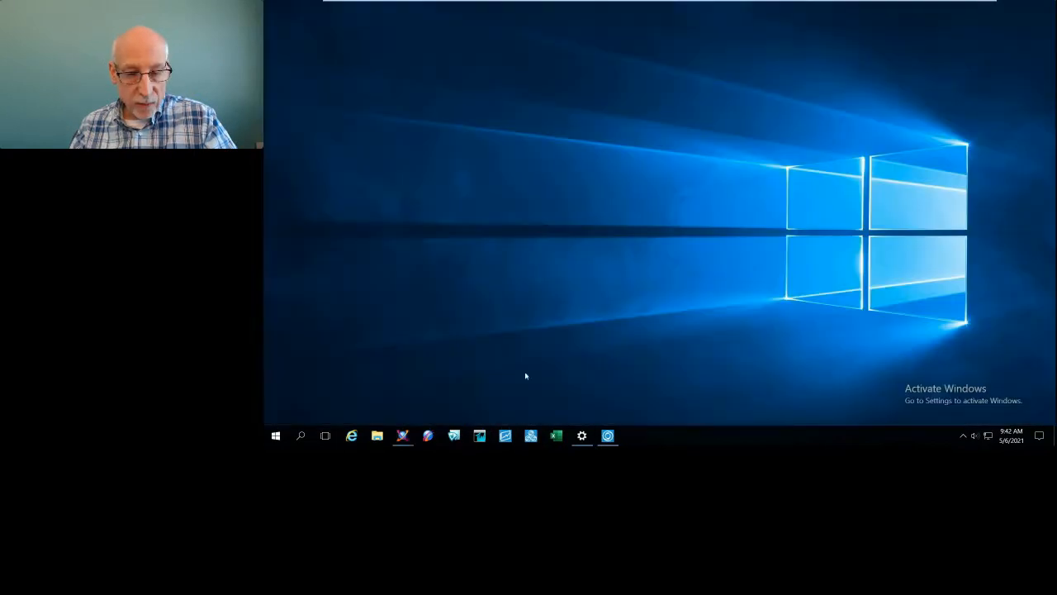
{"action": "mouse_move", "coordinate": [402, 435]}
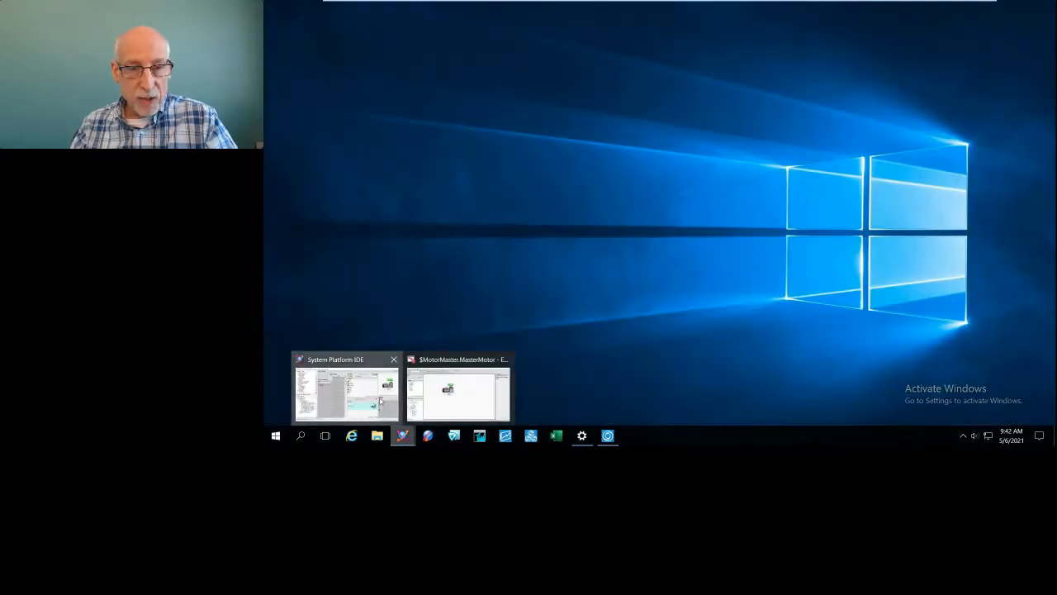
{"action": "left_click", "coordinate": [344, 388]}
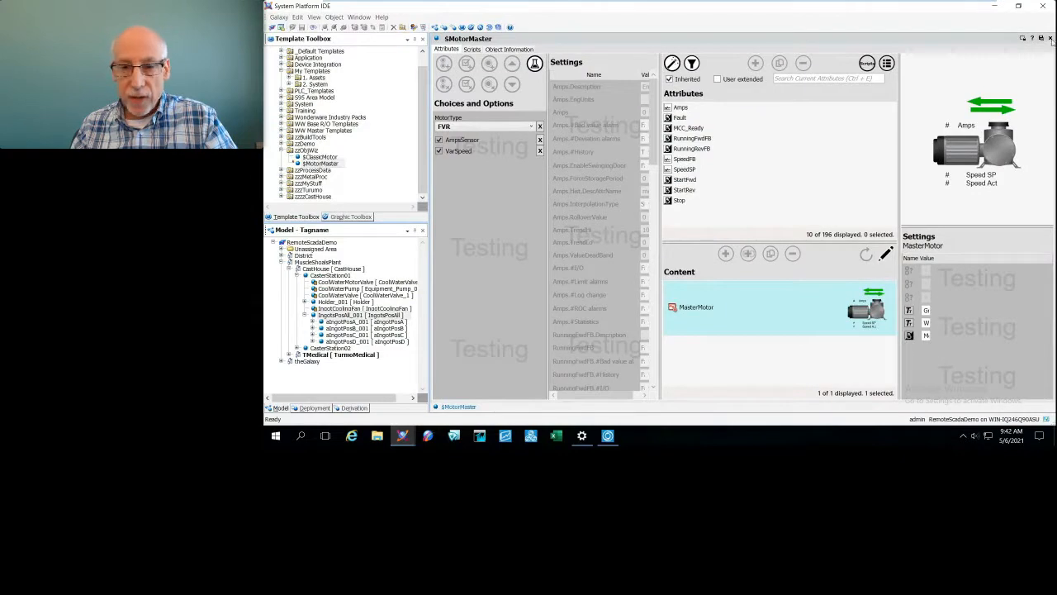
{"action": "left_click", "coordinate": [1049, 39]}
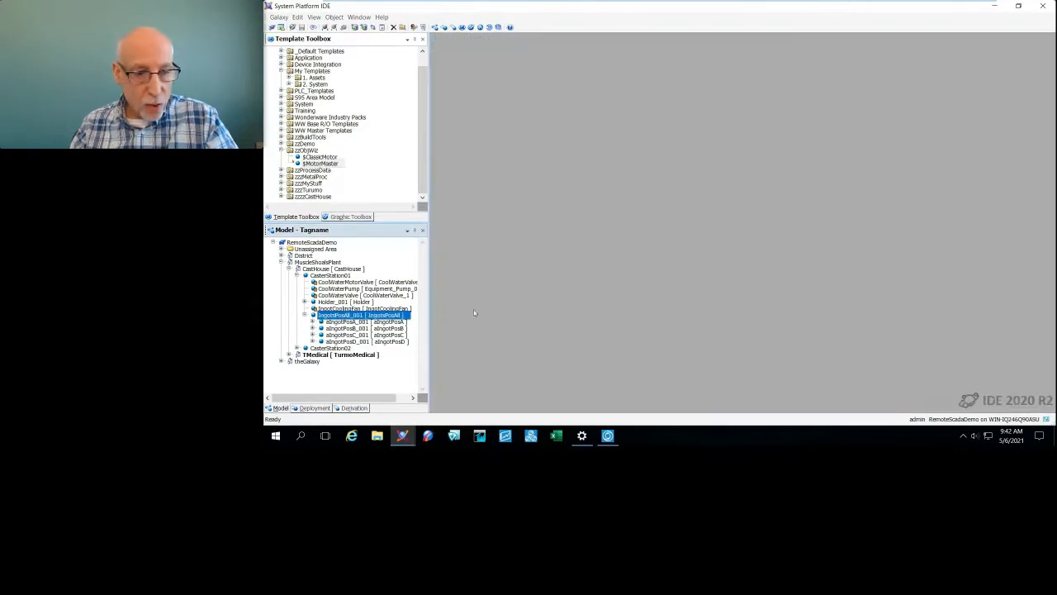
Expand the TMedical area and create a new instance from the $MotorMaster template.
{"action": "left_click", "coordinate": [289, 355]}
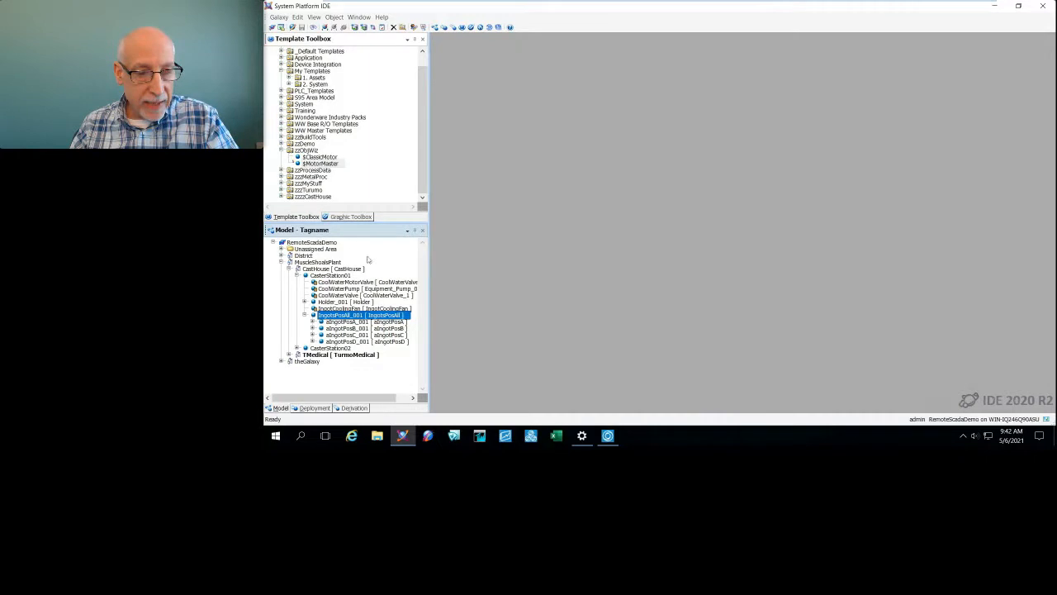
{"action": "right_click", "coordinate": [334, 168]}
{"action": "mouse_move", "coordinate": [412, 242]}
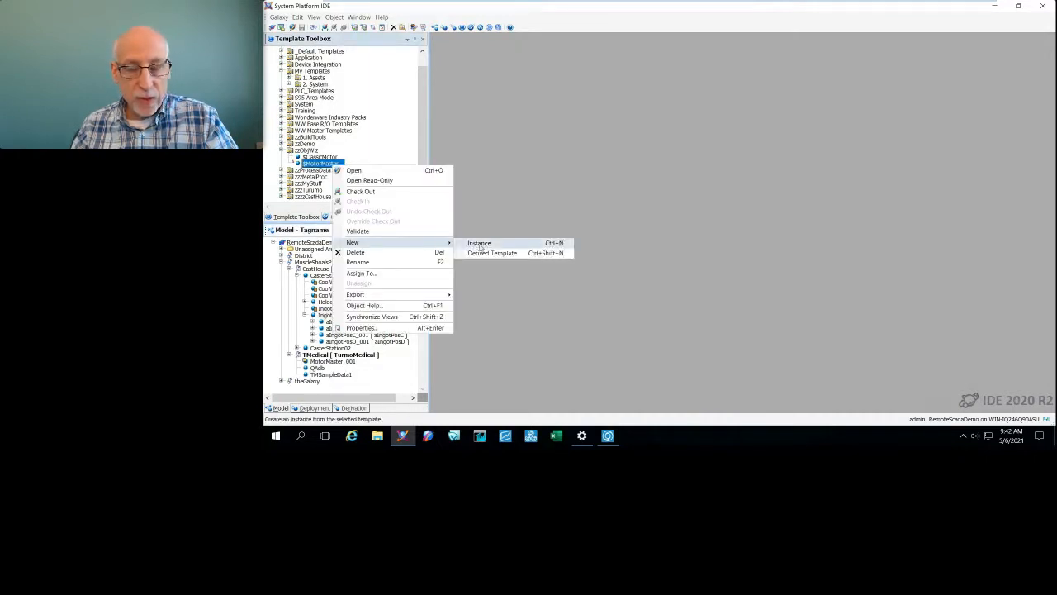
{"action": "left_click", "coordinate": [487, 244]}
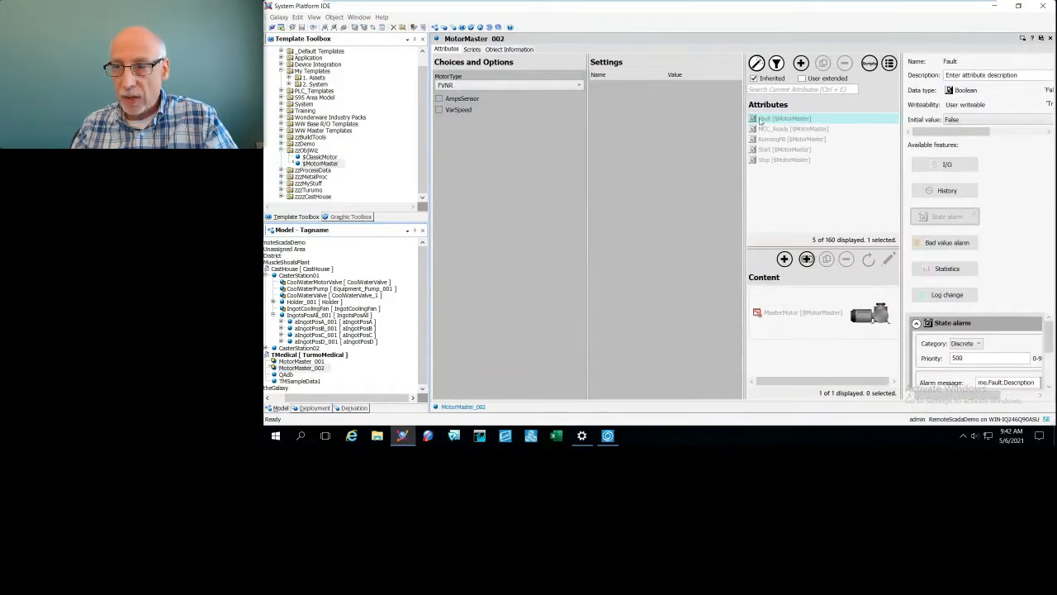
Close the new motor instance with its default options and create another instance of $MotorMaster.
{"action": "left_click", "coordinate": [1049, 39]}
{"action": "right_click", "coordinate": [334, 164]}
{"action": "mouse_move", "coordinate": [438, 245]}
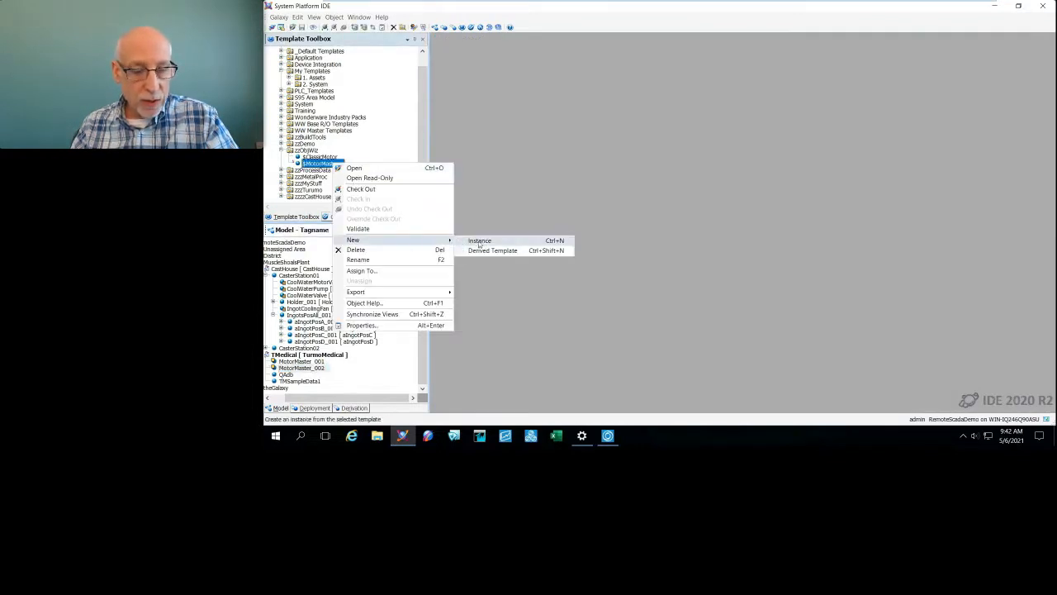
{"action": "left_click", "coordinate": [479, 241]}
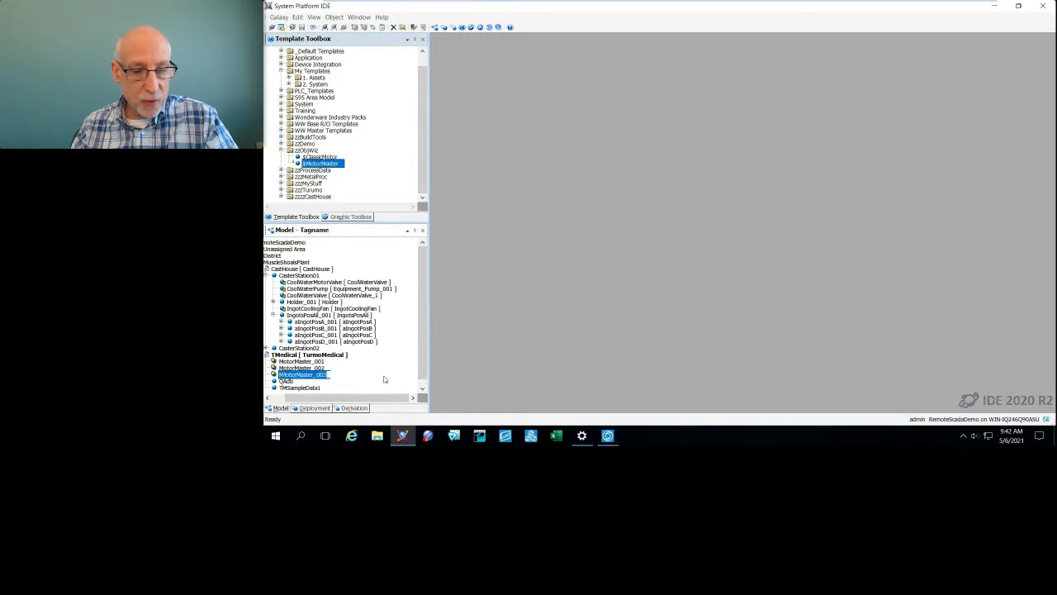
{"action": "key", "text": "Return"}
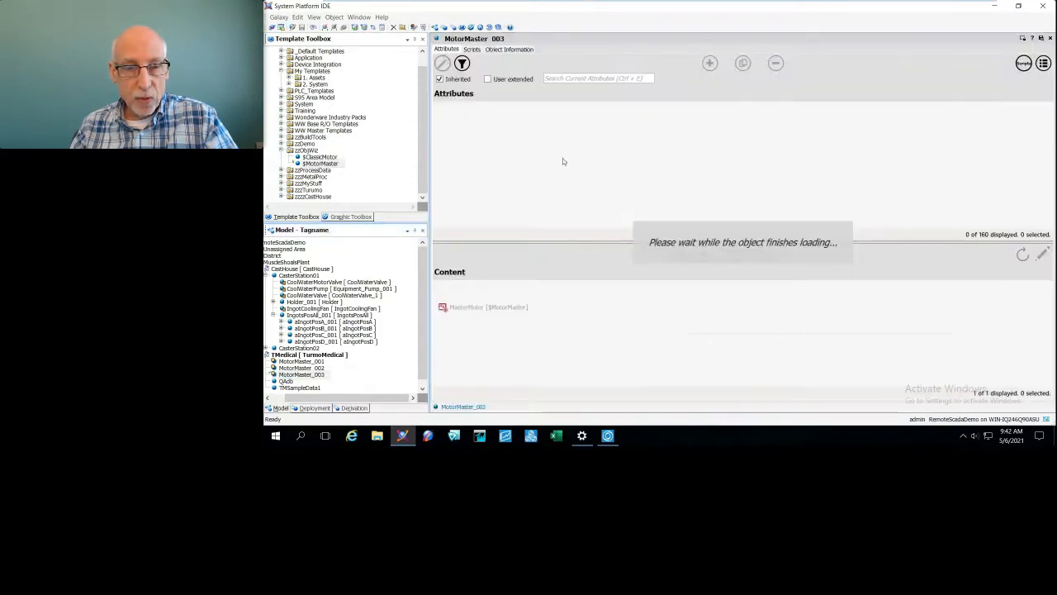
Set the MotorType of MotorMaster_003 to FVR, then save, close and check it in without a comment.
{"action": "left_click", "coordinate": [497, 86]}
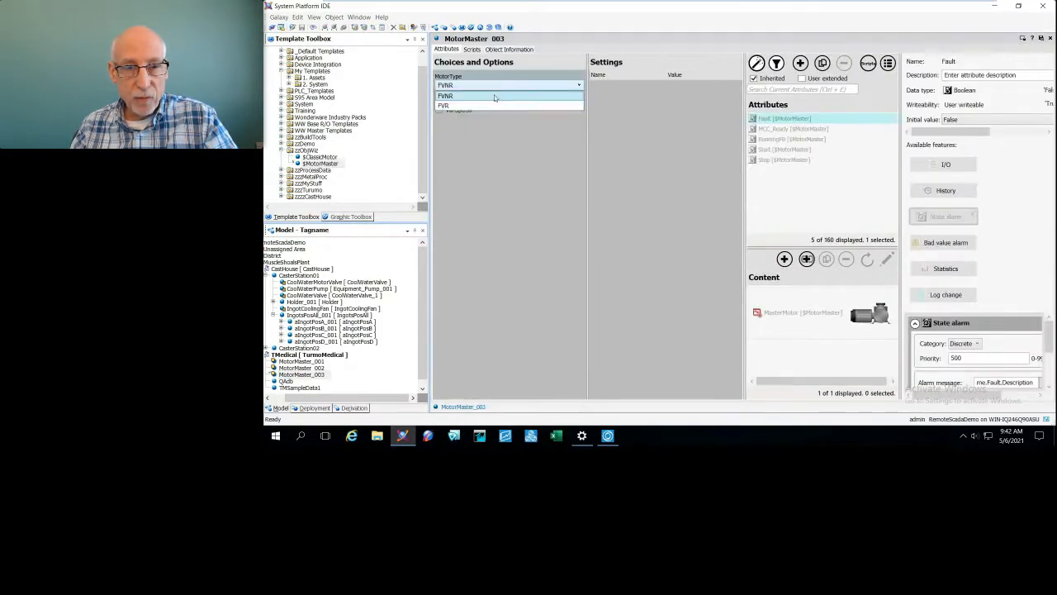
{"action": "left_click", "coordinate": [484, 106]}
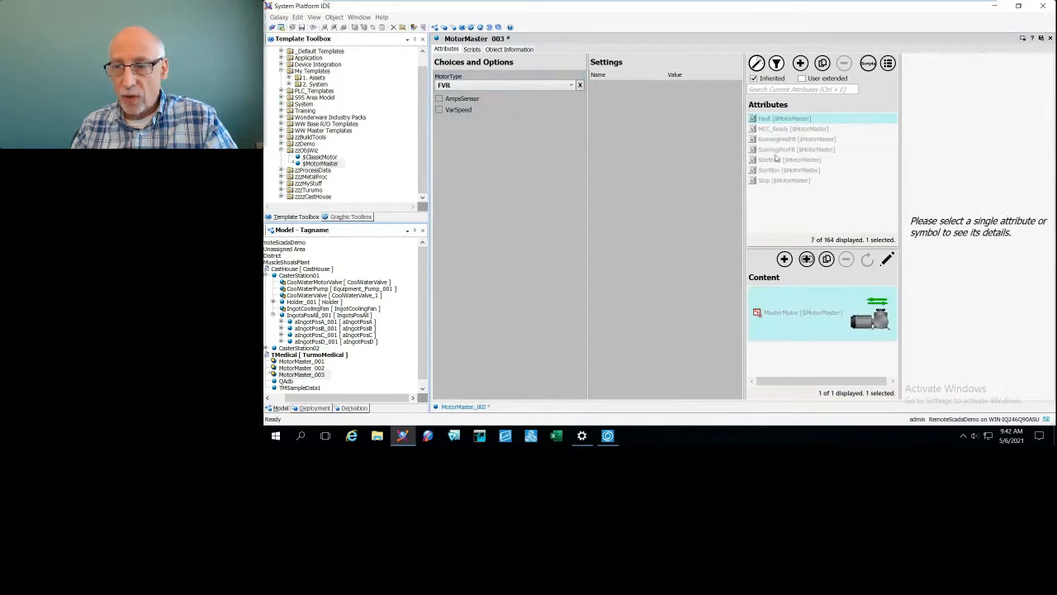
{"action": "left_click", "coordinate": [1040, 39]}
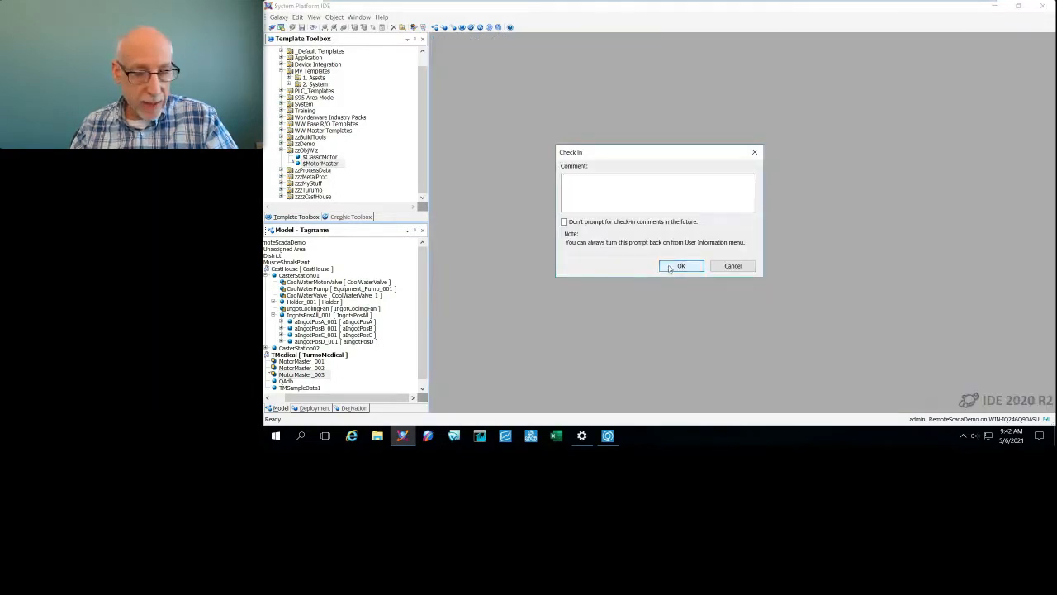
{"action": "left_click", "coordinate": [682, 266]}
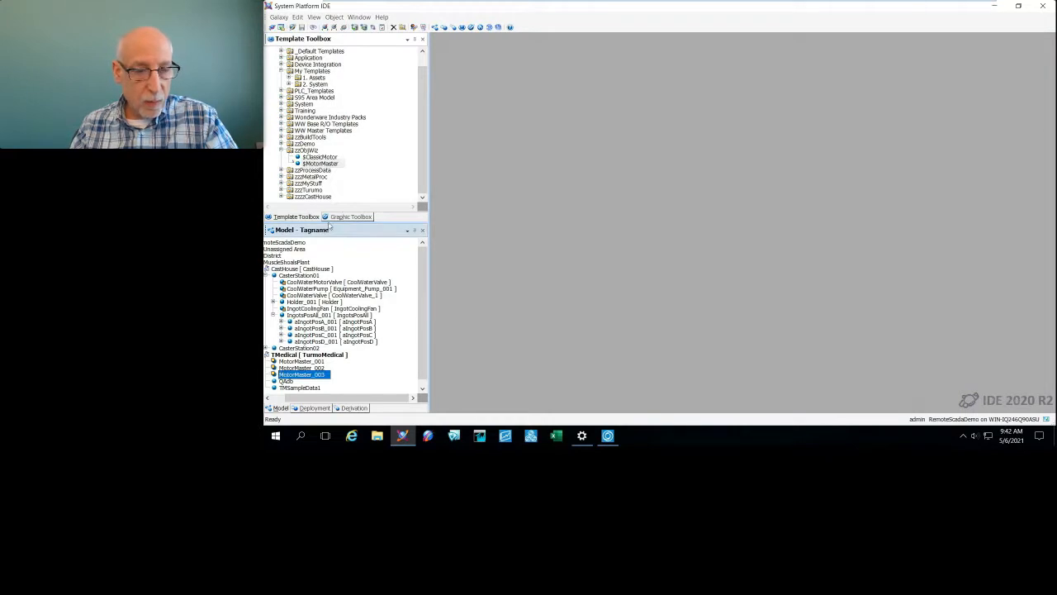
Create one more instance from the $MotorMaster template after MotorMaster_003.
{"action": "right_click", "coordinate": [324, 162]}
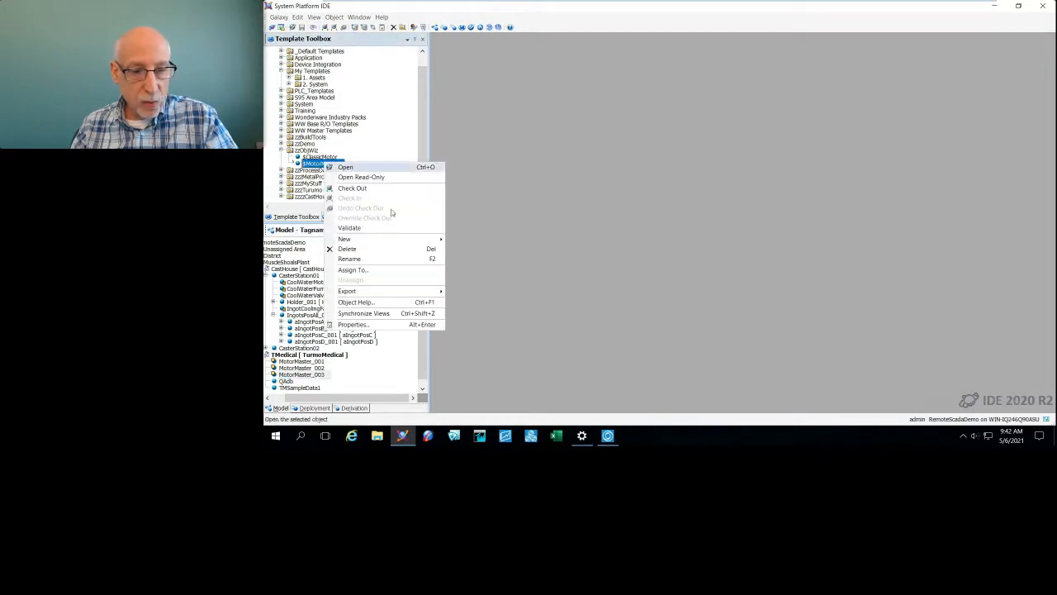
{"action": "mouse_move", "coordinate": [436, 238]}
{"action": "left_click", "coordinate": [476, 242]}
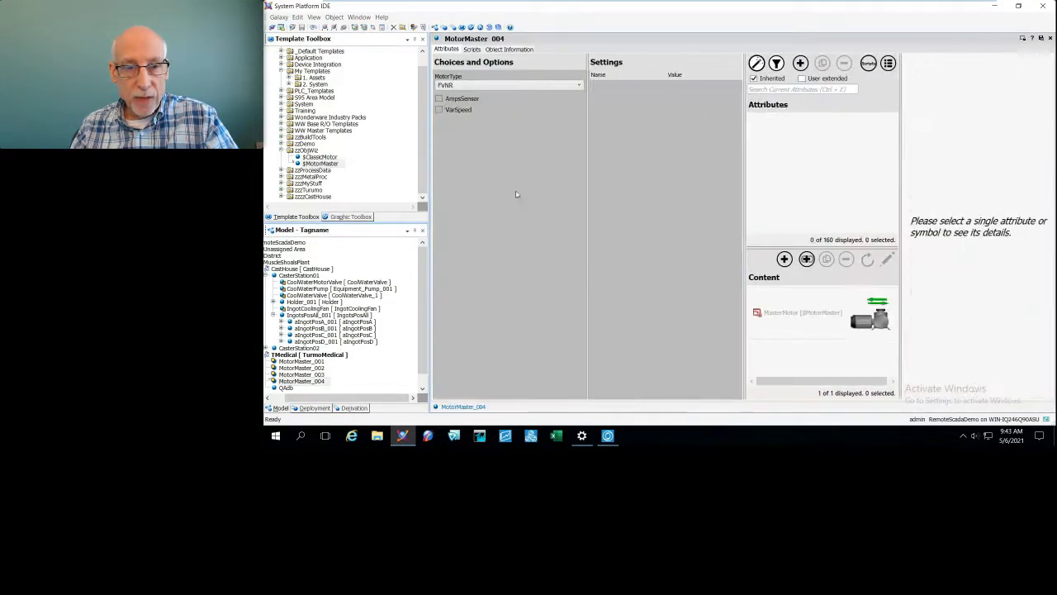
Set MotorMaster_004's MotorType to FVR, enable AmpsSensor and VarSpeed, then save, close and check it in without a comment.
{"action": "left_click", "coordinate": [451, 86]}
{"action": "left_click", "coordinate": [445, 105]}
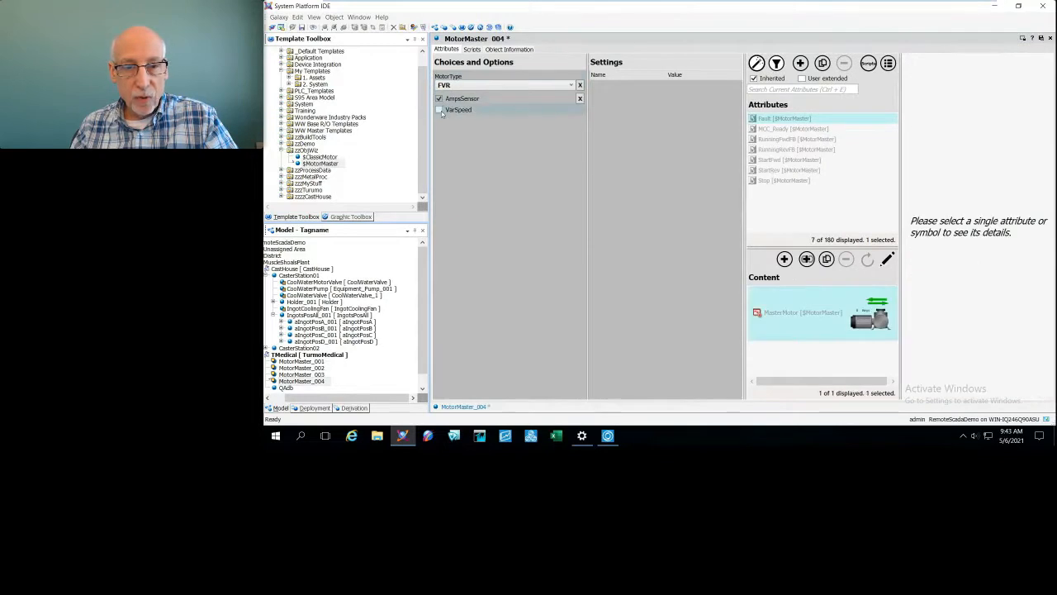
{"action": "left_click", "coordinate": [439, 110]}
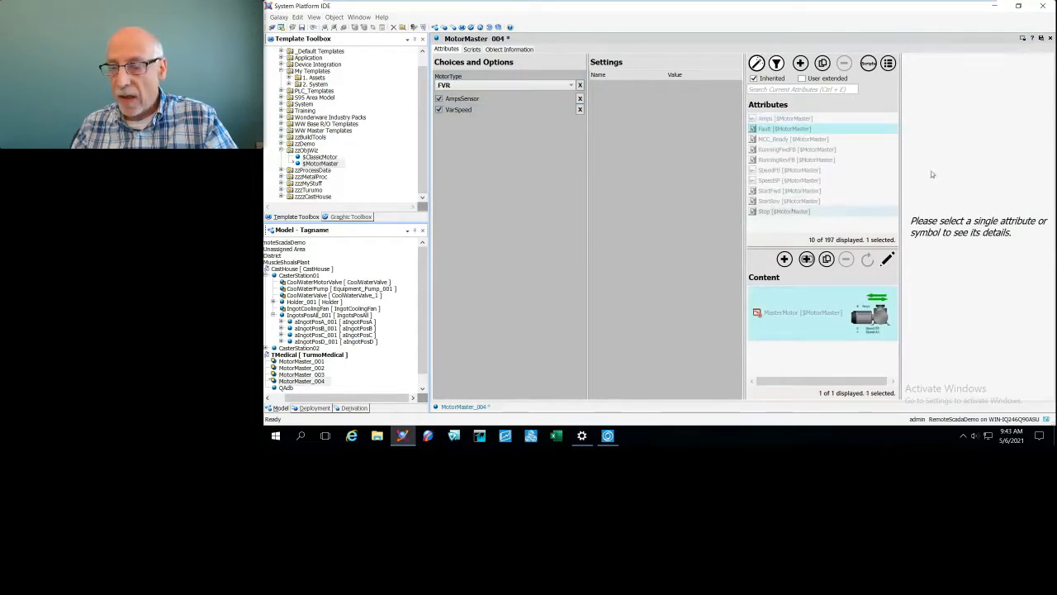
{"action": "left_click", "coordinate": [1041, 39]}
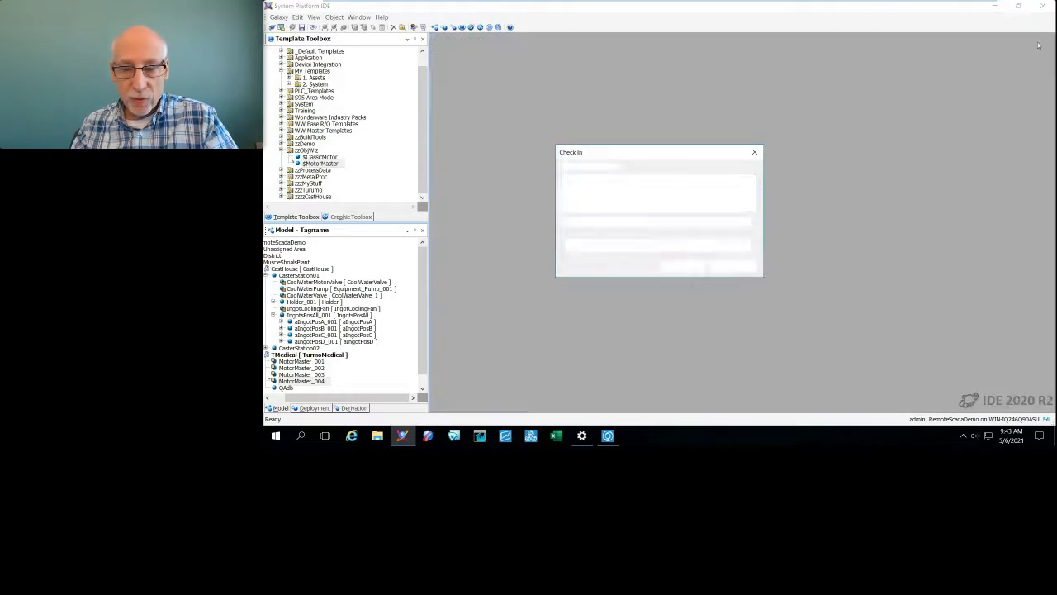
{"action": "left_click", "coordinate": [681, 266]}
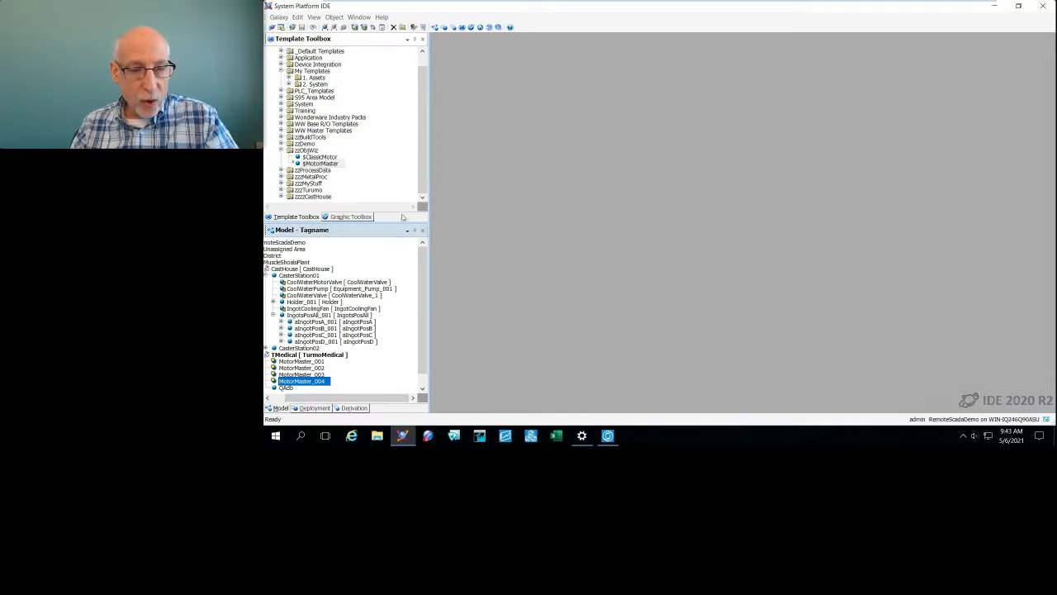
Open the ObjWiz graphic from the zzzTest toolset and embed MotorMaster_002's MasterMotor graphic on its empty canvas.
{"action": "left_click", "coordinate": [368, 218]}
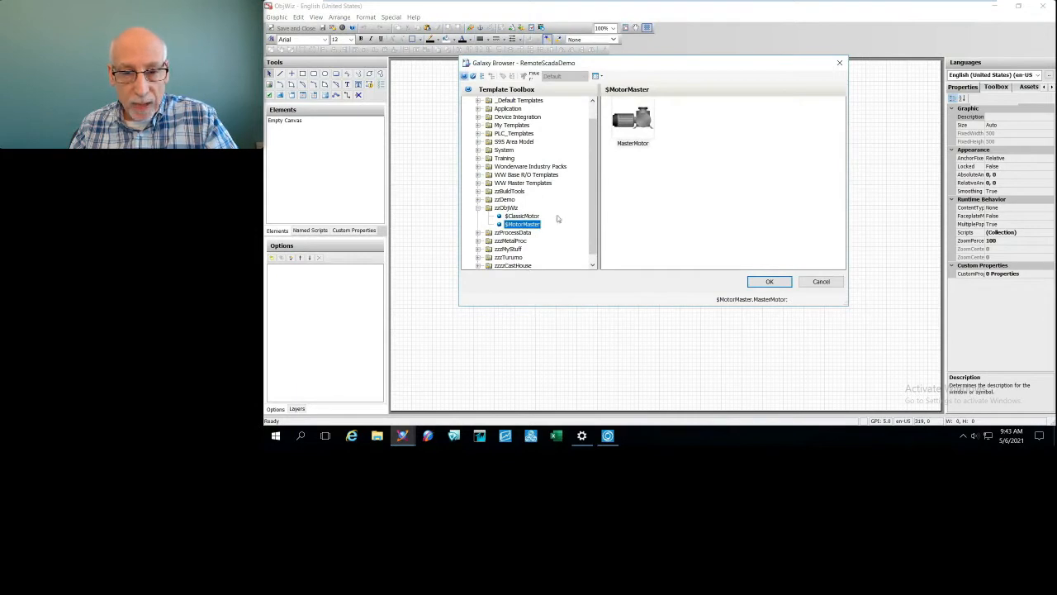
{"action": "left_click", "coordinate": [482, 76]}
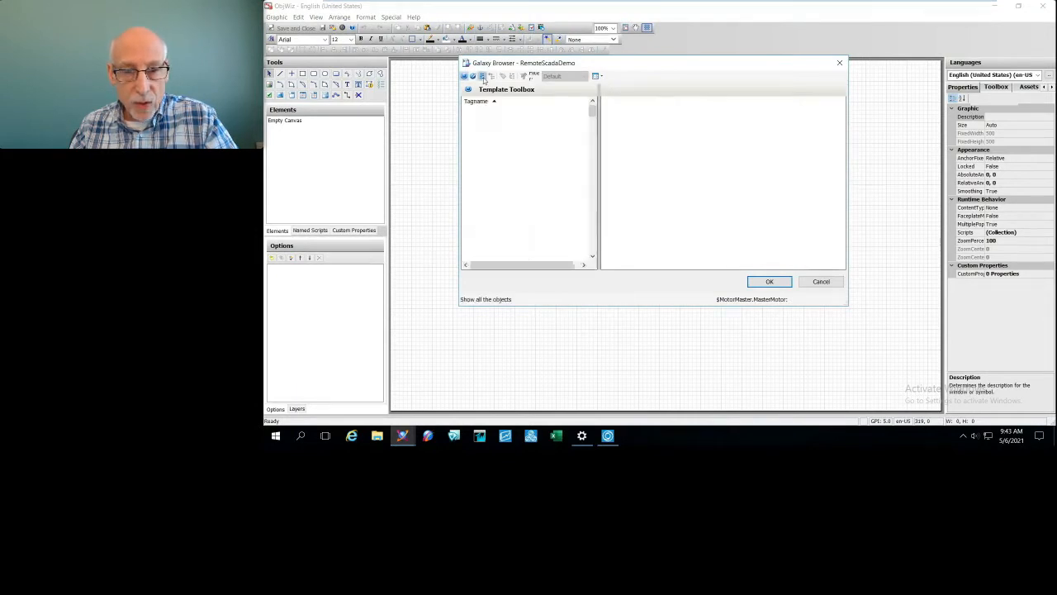
{"action": "left_click_drag", "start_coordinate": [592, 111], "coordinate": [592, 171]}
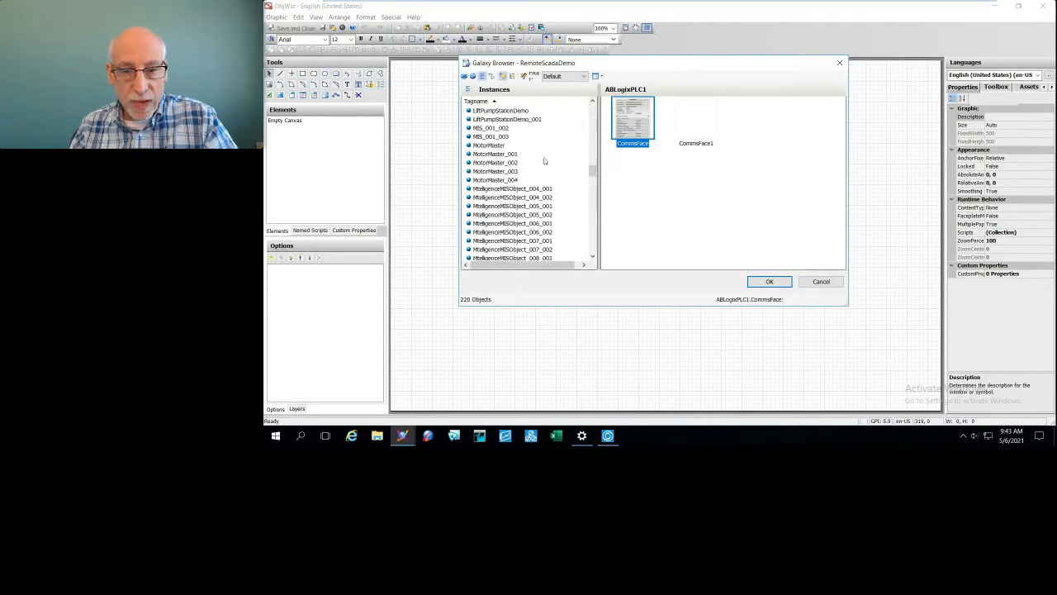
{"action": "left_click", "coordinate": [499, 162]}
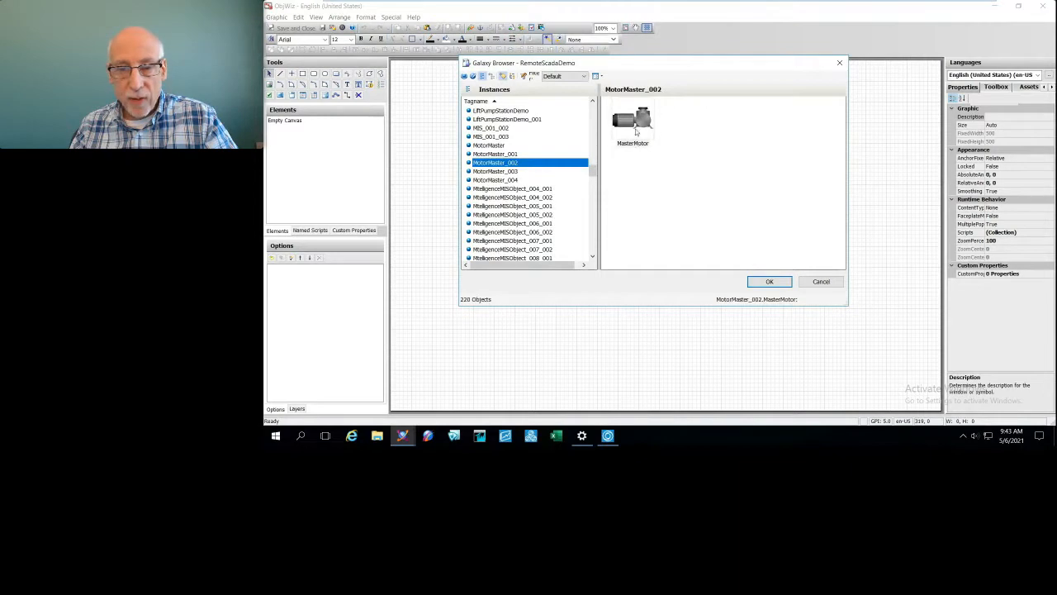
{"action": "double_click", "coordinate": [636, 133]}
{"action": "left_click", "coordinate": [540, 164]}
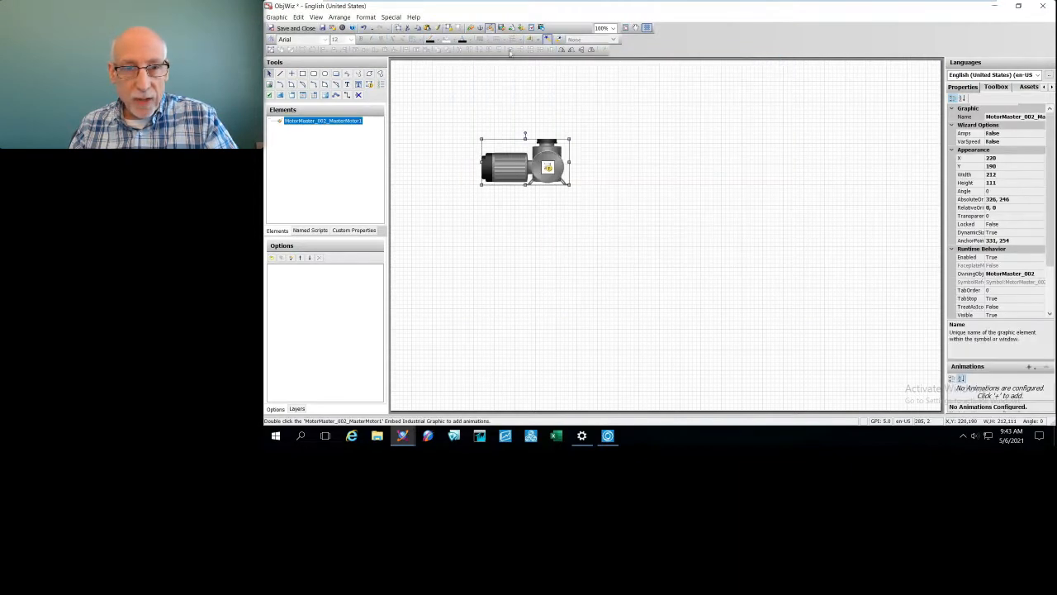
Embed MotorMaster_003's MasterMotor graphic to the right of the first motor and move it level with that motor.
{"action": "left_click", "coordinate": [471, 29]}
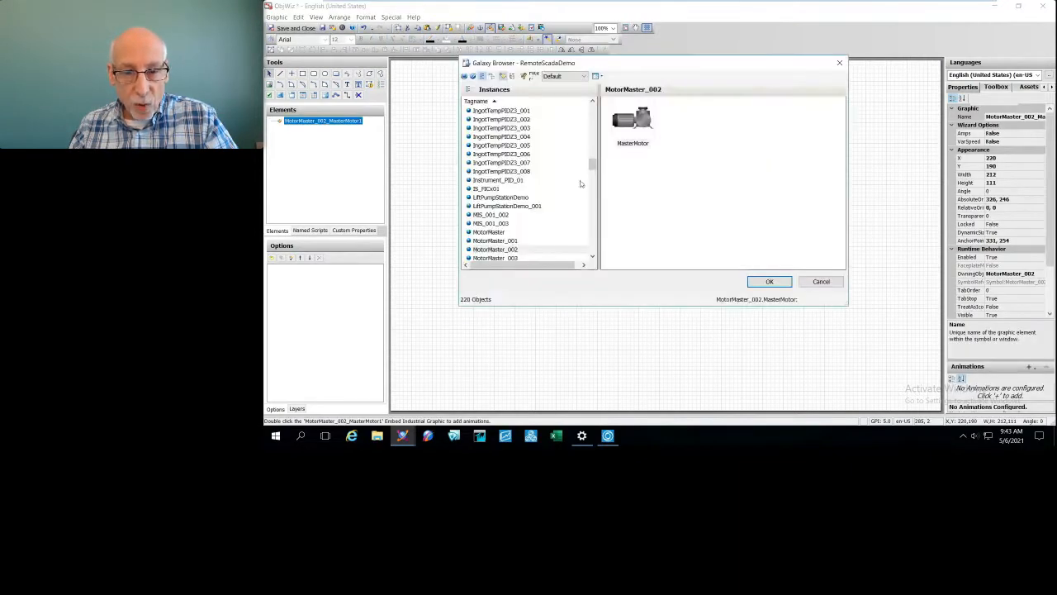
{"action": "left_click", "coordinate": [520, 257]}
{"action": "double_click", "coordinate": [633, 124]}
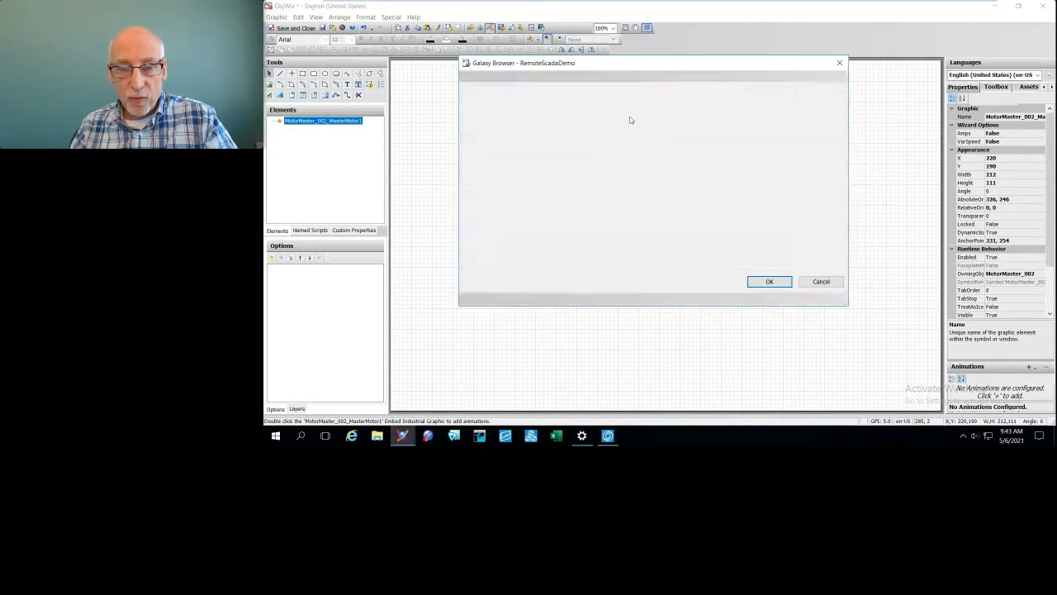
{"action": "left_click", "coordinate": [615, 142]}
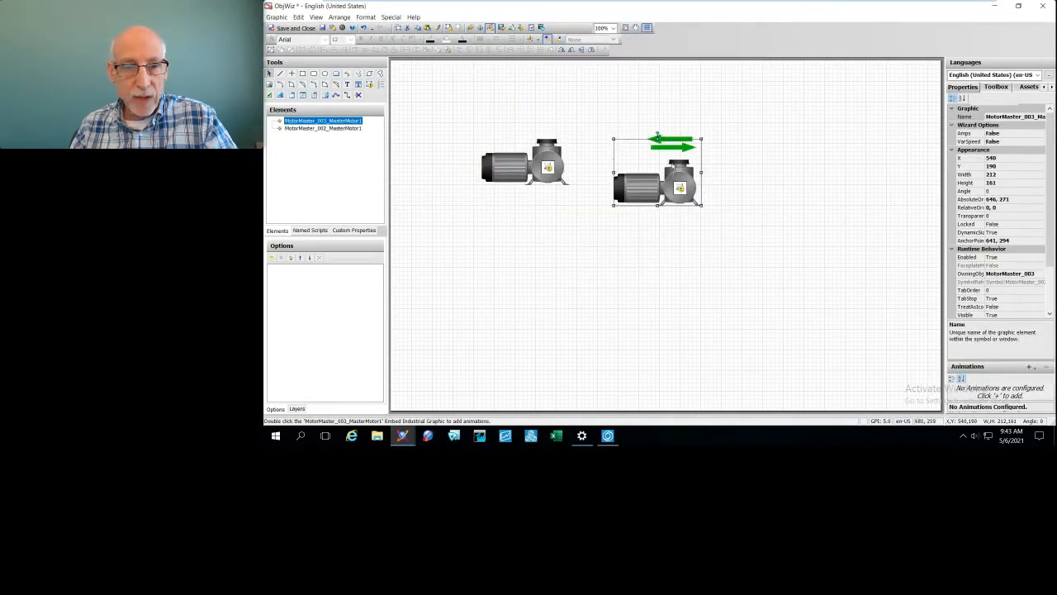
{"action": "left_click_drag", "start_coordinate": [673, 167], "coordinate": [669, 151]}
Embed MotorMaster_004's MasterMotor graphic beside the other two motors, then close ObjWiz without saving the changes.
{"action": "left_click", "coordinate": [470, 29]}
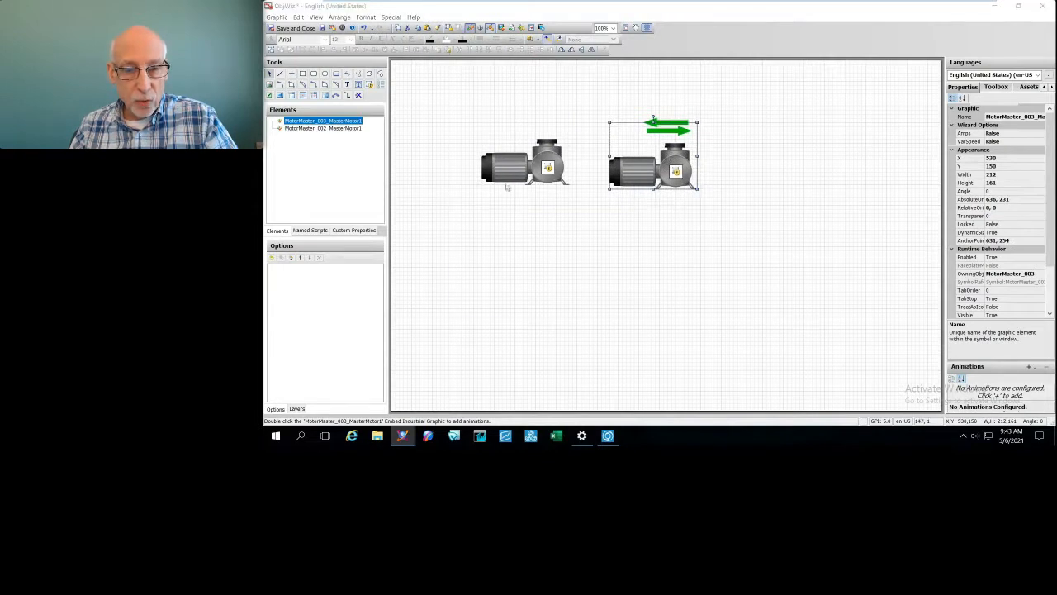
{"action": "left_click", "coordinate": [541, 259]}
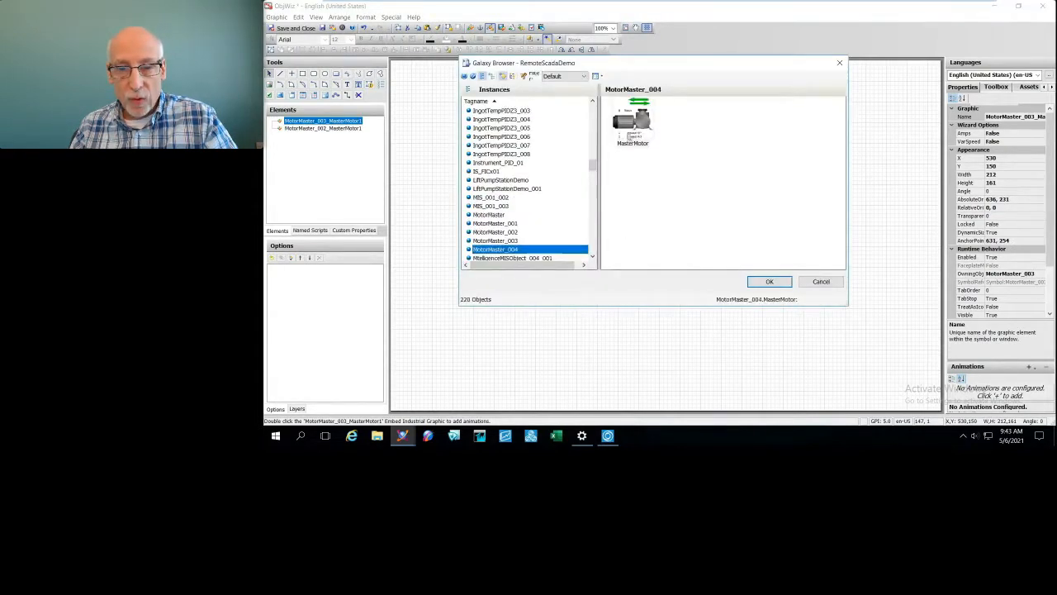
{"action": "double_click", "coordinate": [629, 134]}
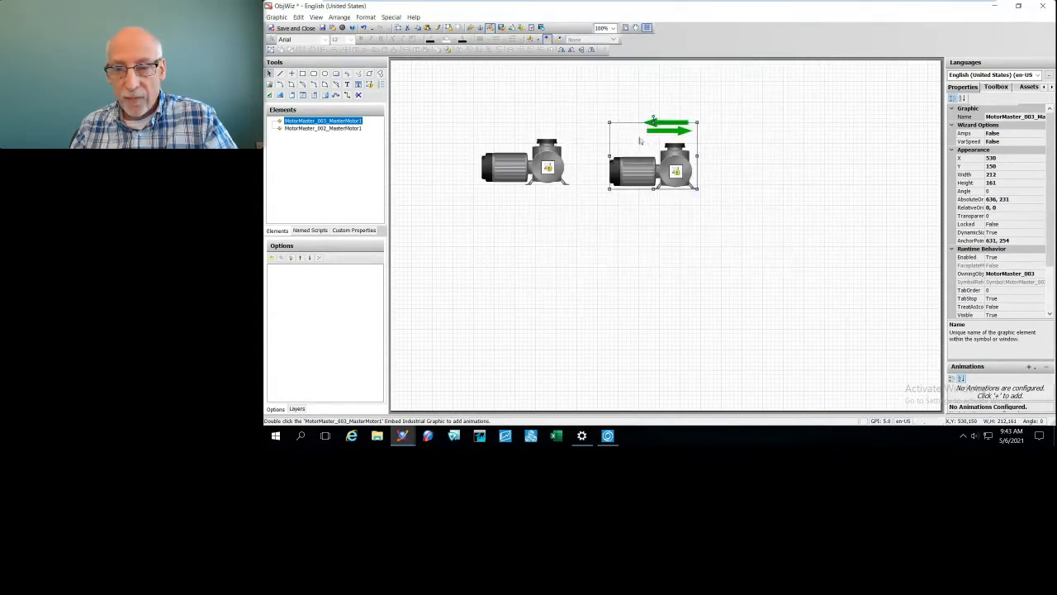
{"action": "left_click", "coordinate": [732, 123]}
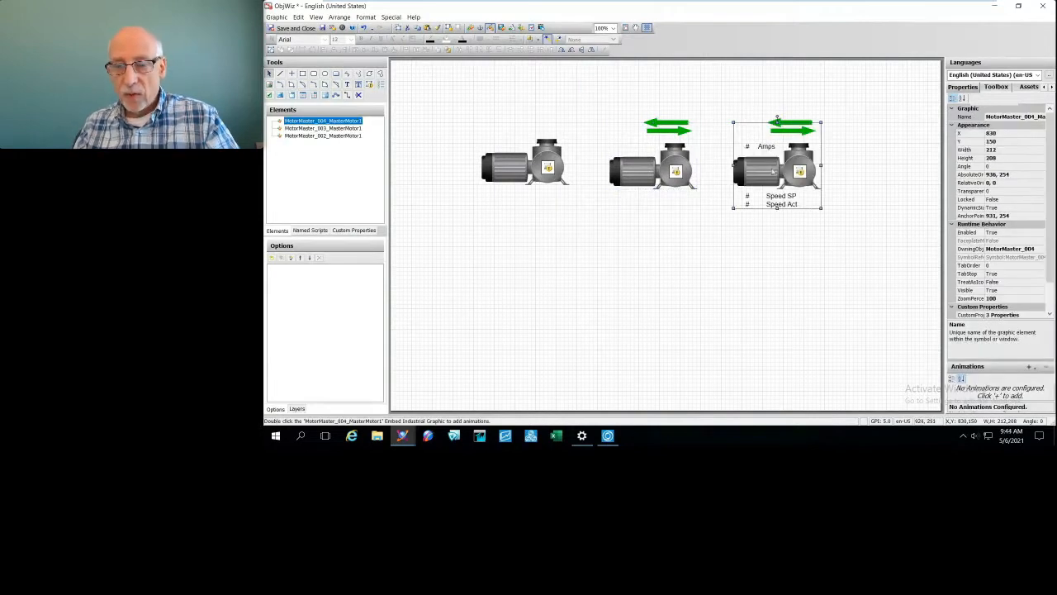
{"action": "left_click_drag", "start_coordinate": [774, 166], "coordinate": [778, 158]}
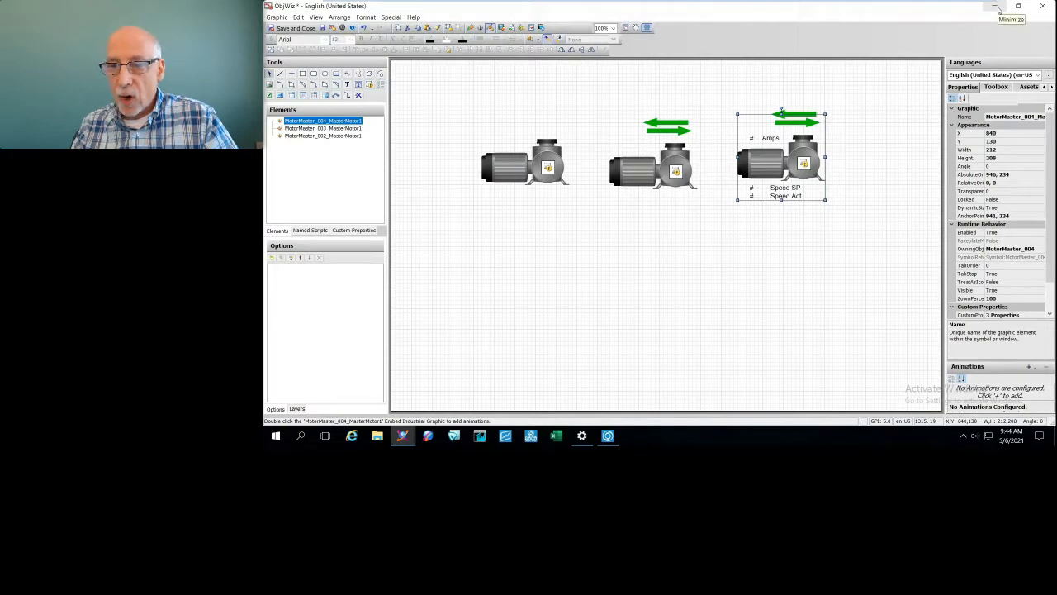
{"action": "left_click", "coordinate": [1042, 6]}
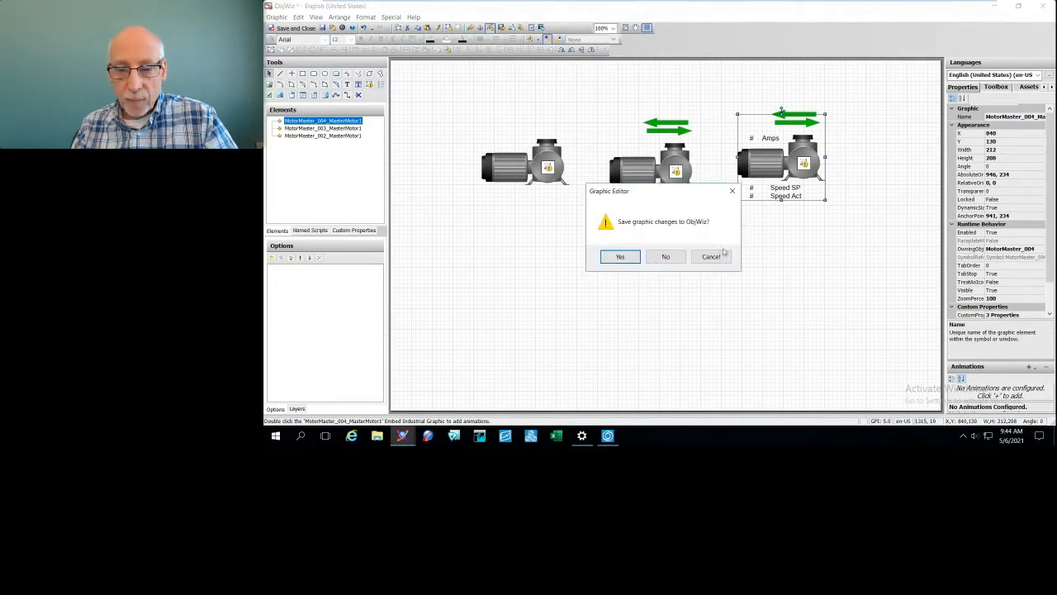
{"action": "left_click", "coordinate": [665, 256]}
Find IngotTemp_Z1_001 under aIngotPosA_001 in the model and trace its derivation up to the $Instrument_Temperature_AI template.
{"action": "left_click_drag", "start_coordinate": [415, 398], "coordinate": [368, 398]}
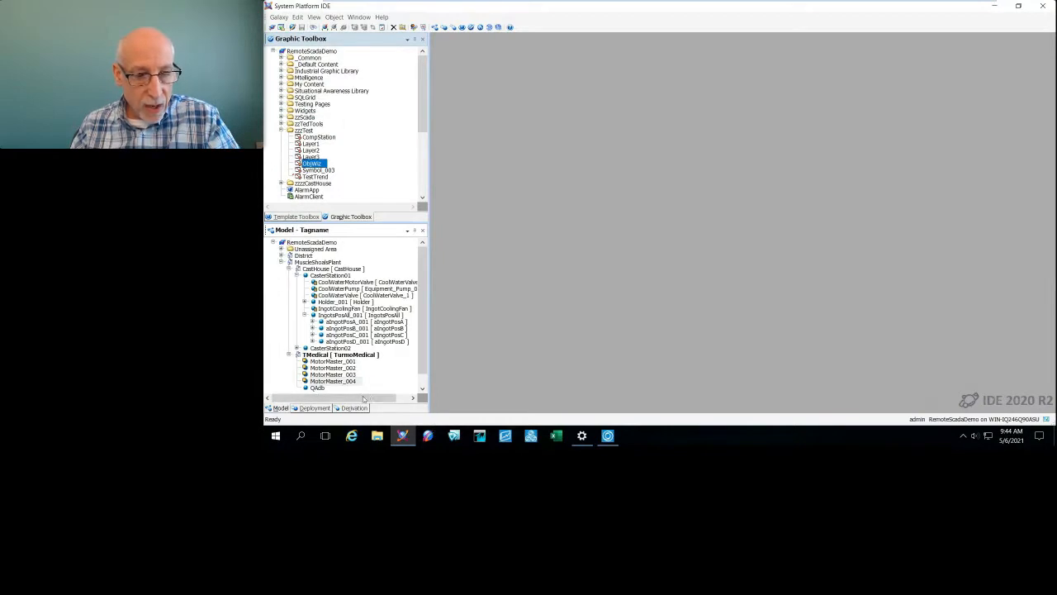
{"action": "scroll", "coordinate": [421, 386], "scroll_direction": "down", "scroll_amount": 1}
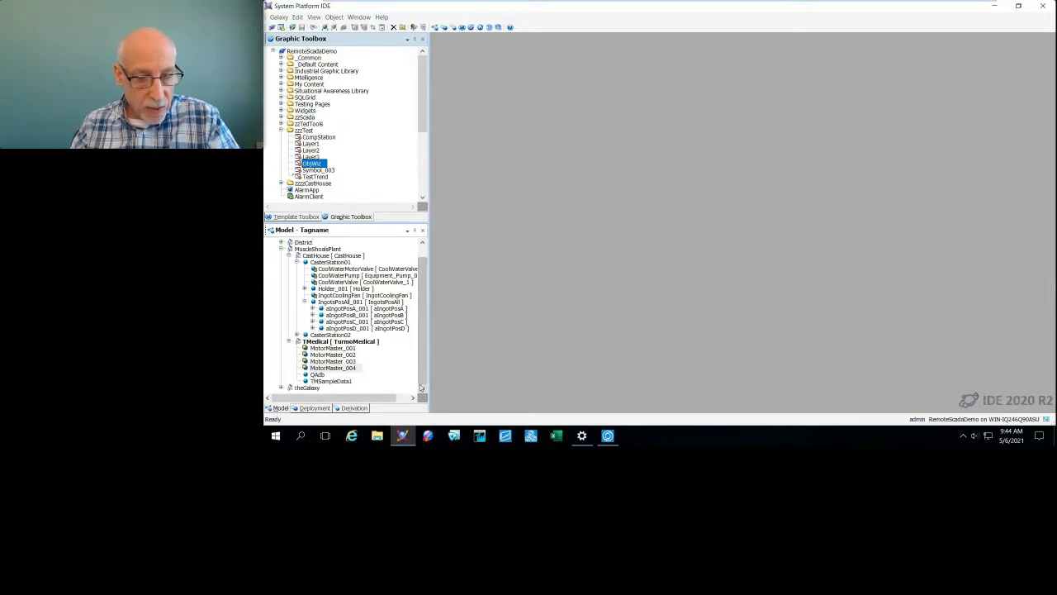
{"action": "left_click", "coordinate": [336, 310]}
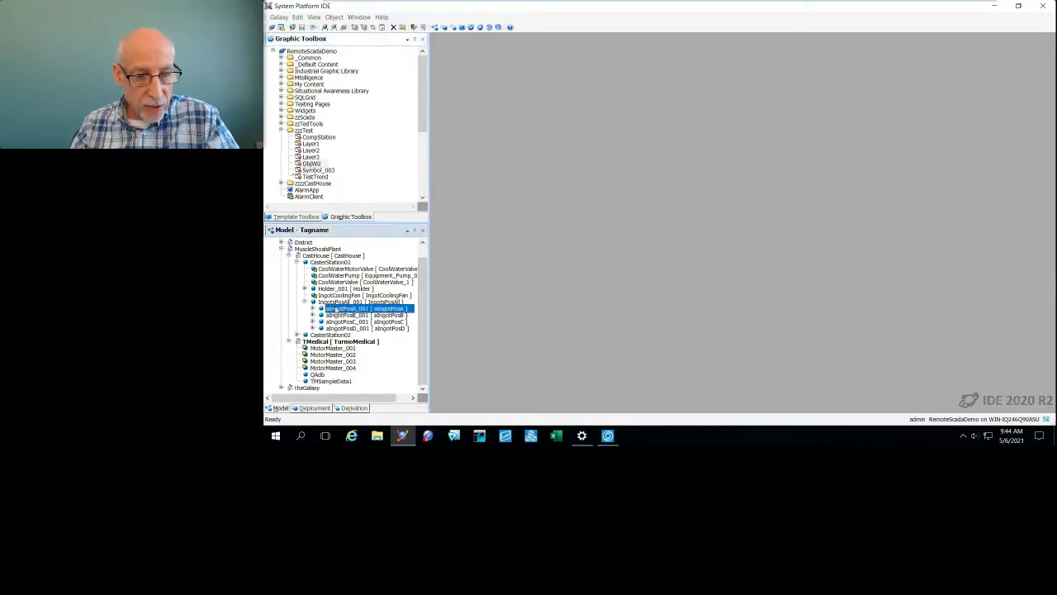
{"action": "left_click", "coordinate": [313, 308]}
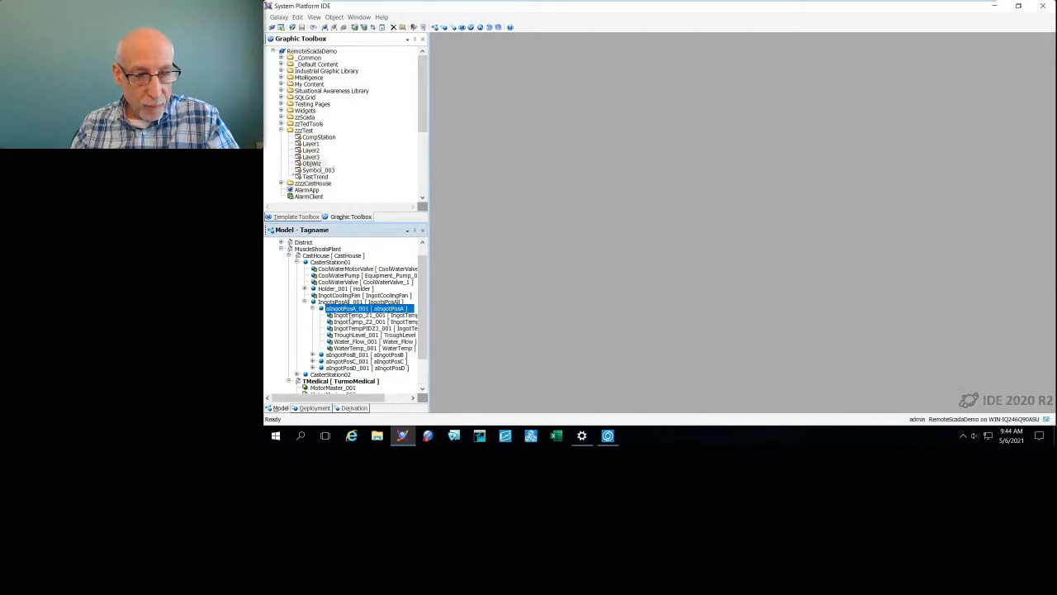
{"action": "left_click", "coordinate": [360, 316]}
{"action": "left_click", "coordinate": [353, 408]}
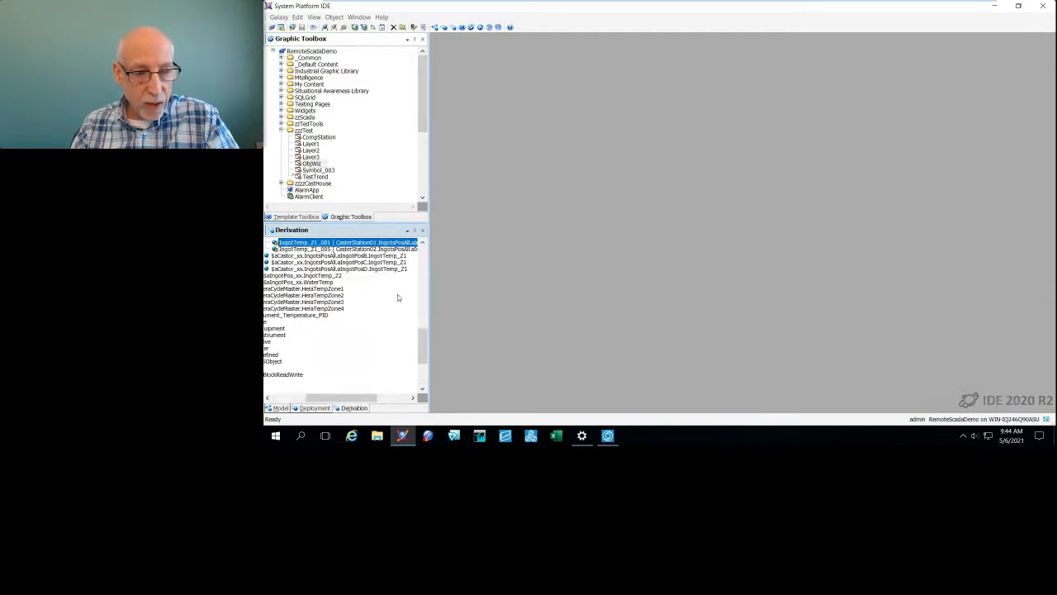
{"action": "left_click_drag", "start_coordinate": [423, 341], "coordinate": [423, 318]}
{"action": "left_click_drag", "start_coordinate": [374, 397], "coordinate": [327, 391]}
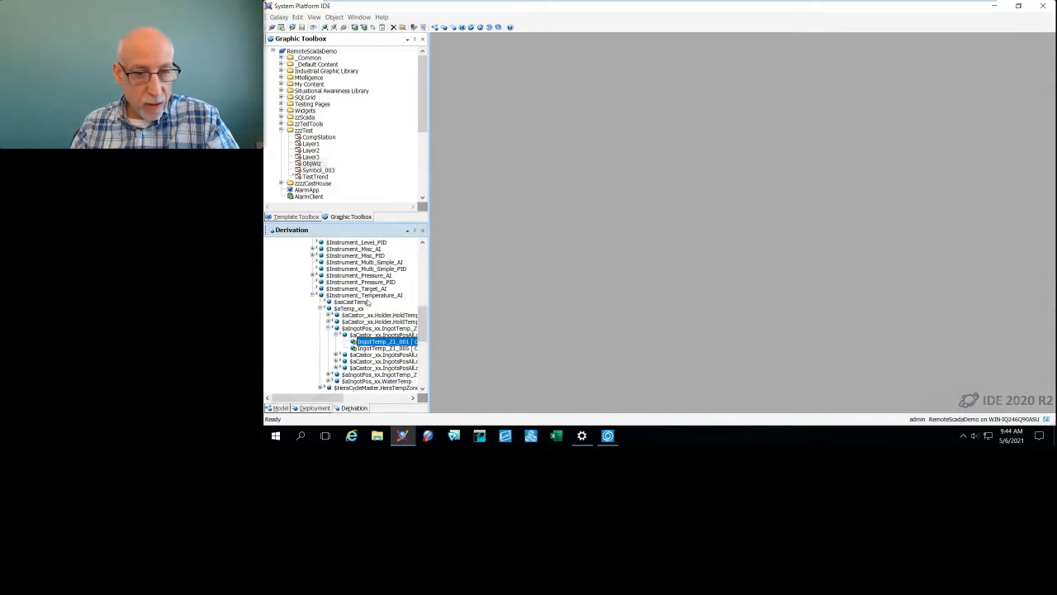
{"action": "left_click", "coordinate": [369, 296]}
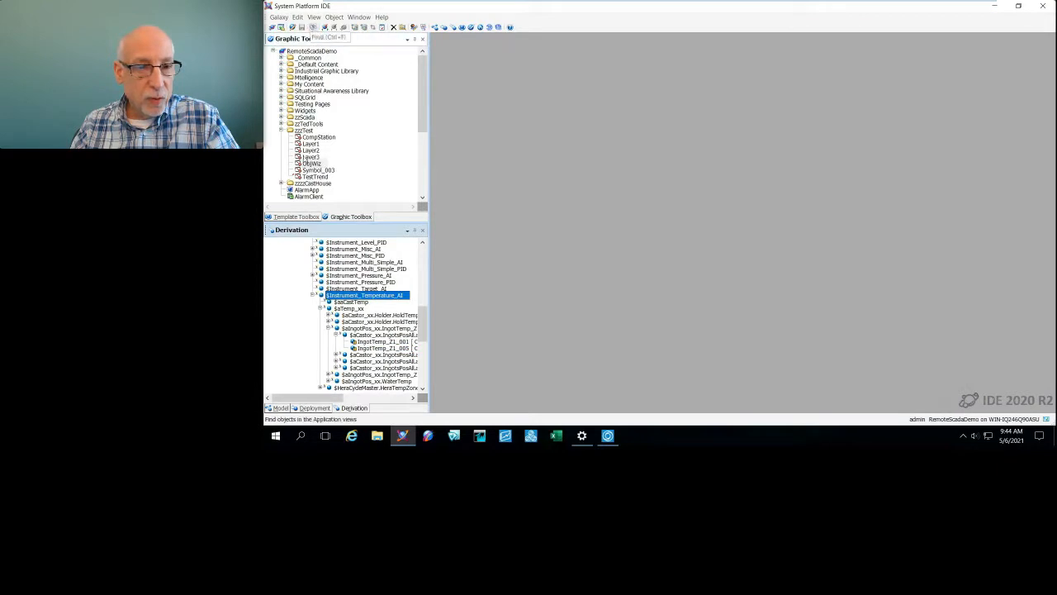
Synchronize the views to locate $Instrument_Temperature_AI in the Template Toolbox.
{"action": "left_click", "coordinate": [315, 18]}
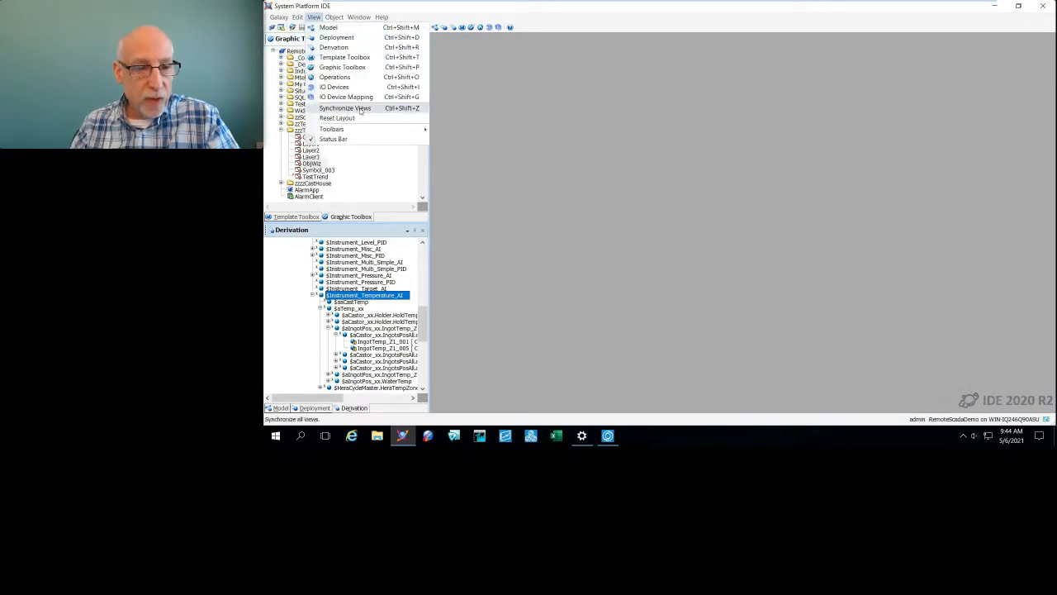
{"action": "left_click", "coordinate": [361, 108]}
{"action": "left_click", "coordinate": [306, 218]}
{"action": "left_click", "coordinate": [314, 18]}
{"action": "left_click", "coordinate": [339, 110]}
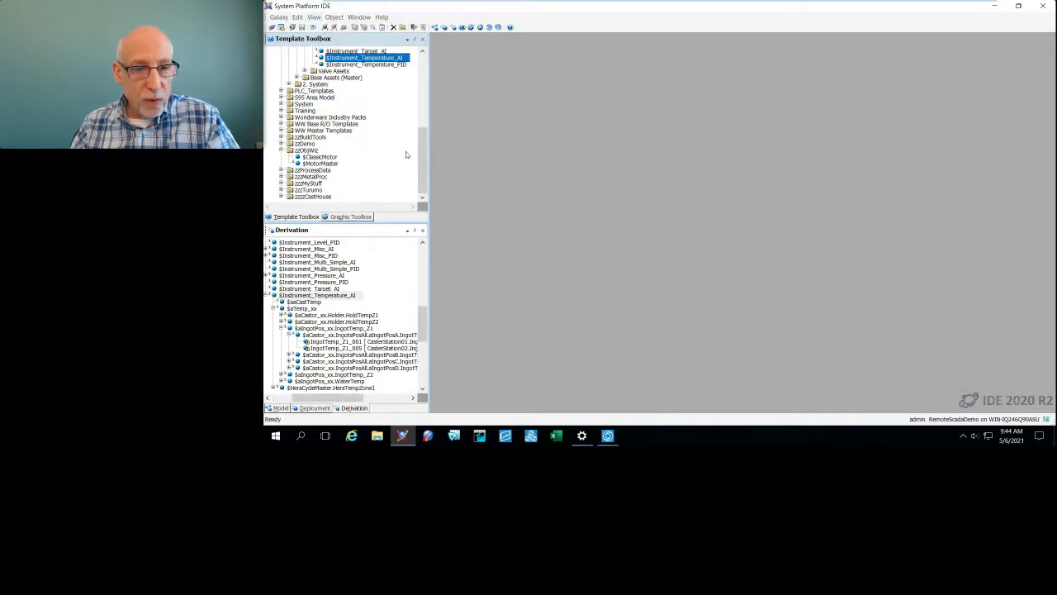
Undock the Template Toolbox as a floating window over the workspace and enlarge it to show more of the template tree.
{"action": "left_click_drag", "start_coordinate": [422, 150], "coordinate": [411, 68]}
{"action": "left_click_drag", "start_coordinate": [383, 226], "coordinate": [383, 247]}
{"action": "left_click_drag", "start_coordinate": [341, 39], "coordinate": [637, 60]}
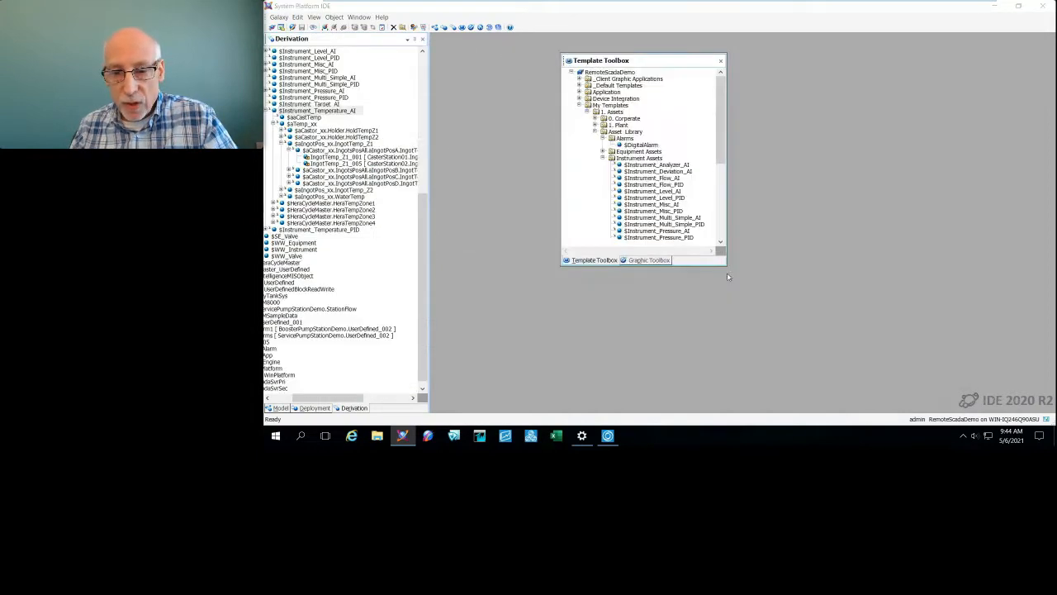
{"action": "left_click_drag", "start_coordinate": [727, 264], "coordinate": [800, 360]}
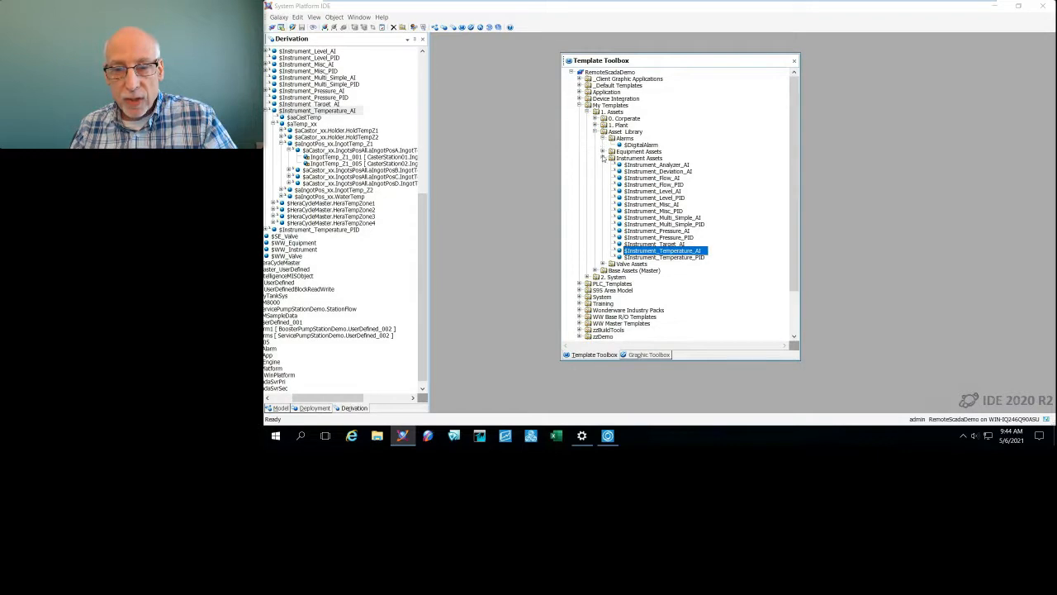
Collapse Instrument Assets and expand Equipment Assets in the Asset Library to examine the equipment templates.
{"action": "left_click", "coordinate": [602, 157]}
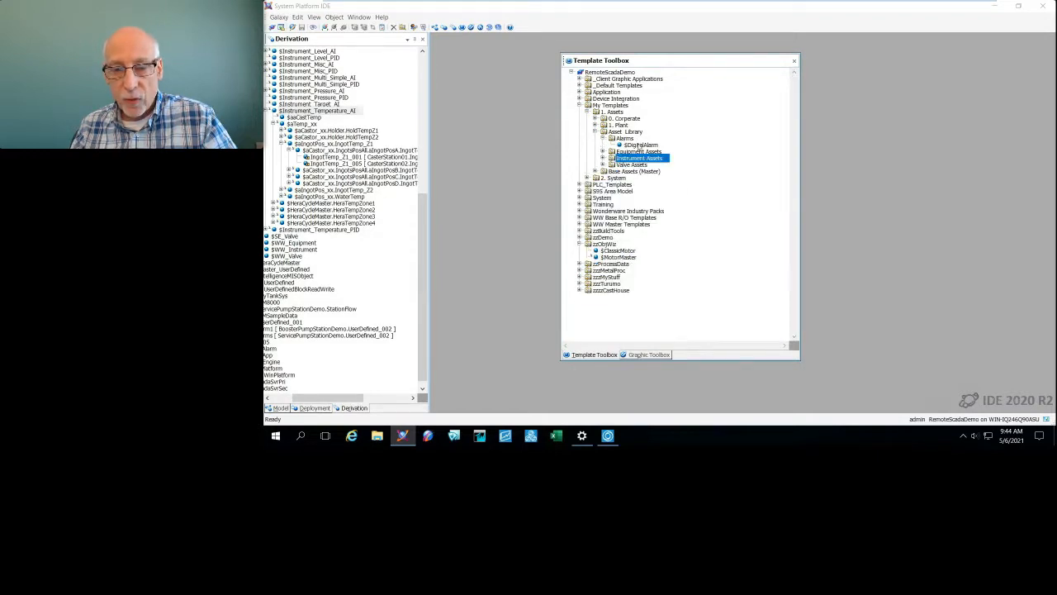
{"action": "left_click", "coordinate": [640, 146]}
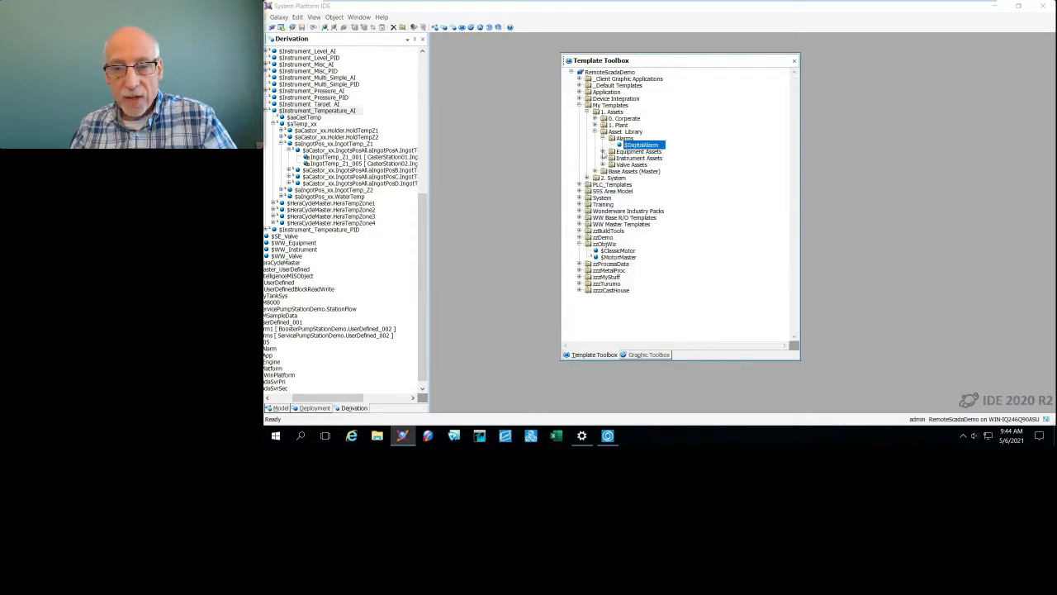
{"action": "left_click", "coordinate": [603, 152]}
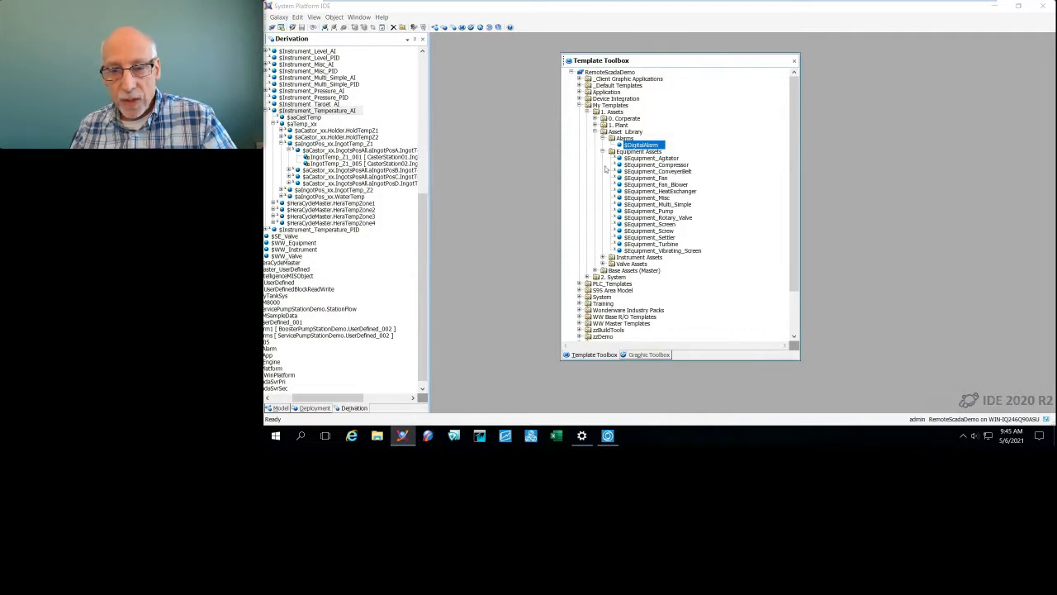
Open the $Equipment_Pump template and move and narrow the floating Template Toolbox so the wizard editor is uncovered.
{"action": "left_click_drag", "start_coordinate": [676, 62], "coordinate": [647, 56]}
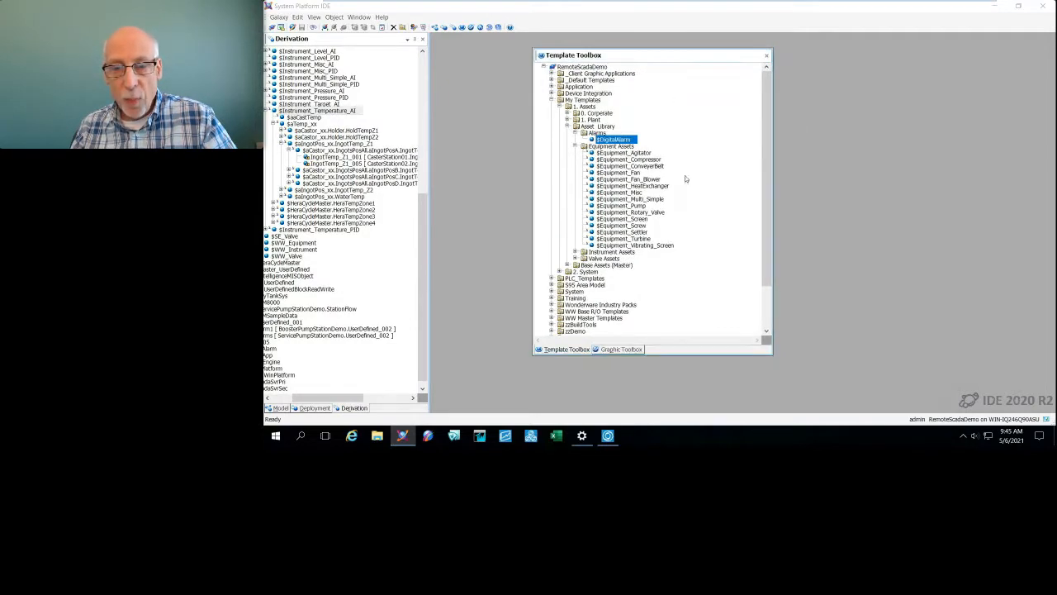
{"action": "left_click", "coordinate": [636, 205]}
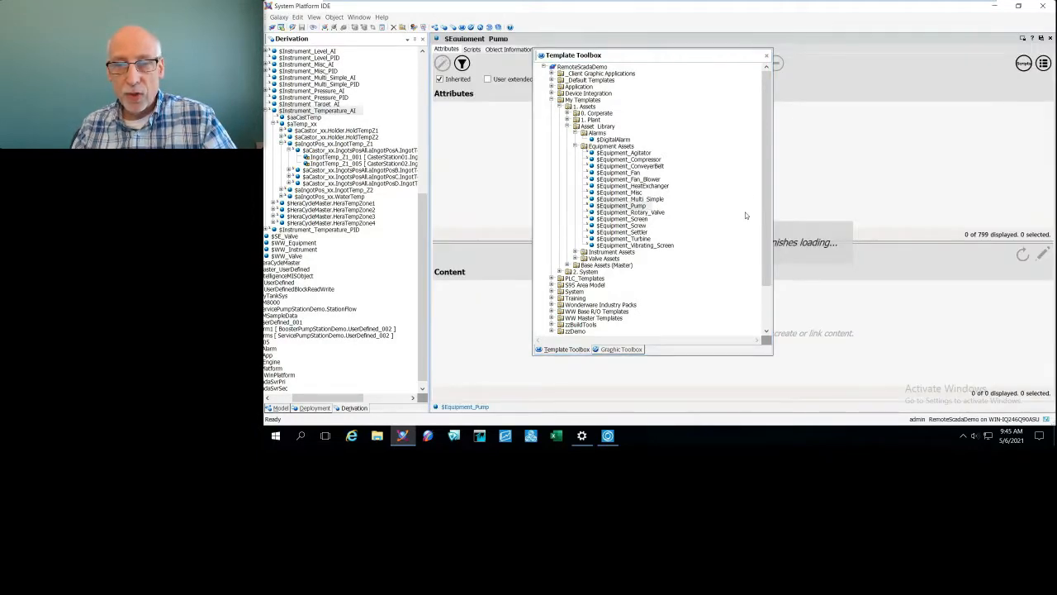
{"action": "left_click", "coordinate": [706, 57]}
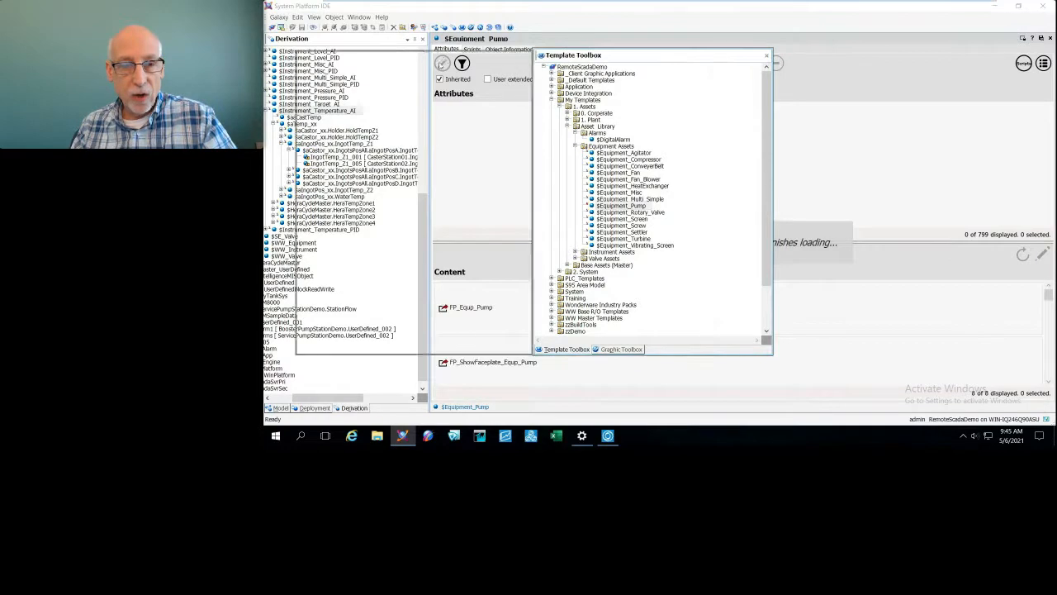
{"action": "left_click_drag", "start_coordinate": [542, 61], "coordinate": [248, 75]}
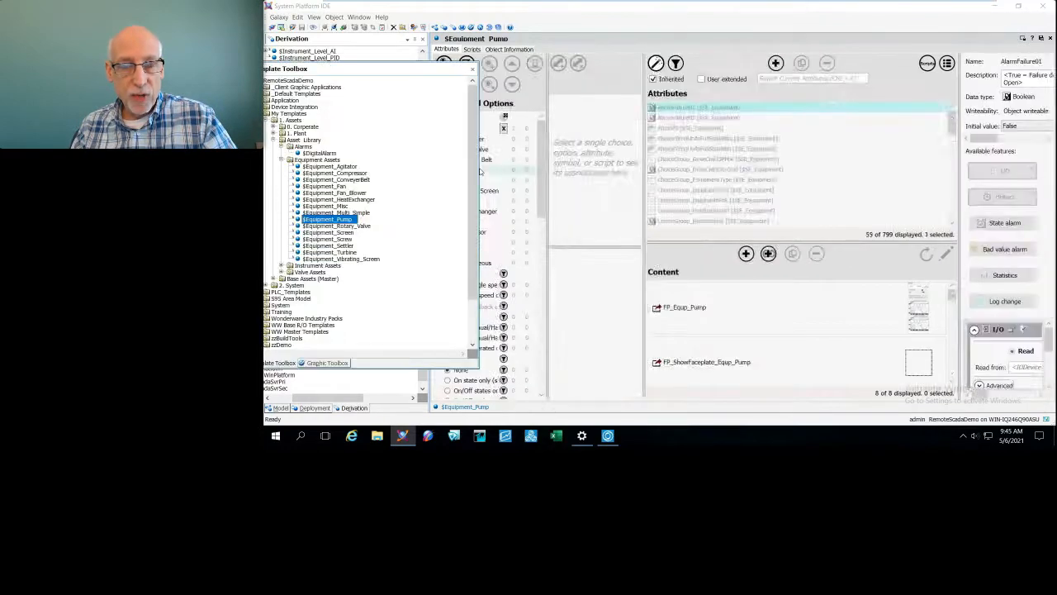
{"action": "left_click_drag", "start_coordinate": [480, 171], "coordinate": [385, 169]}
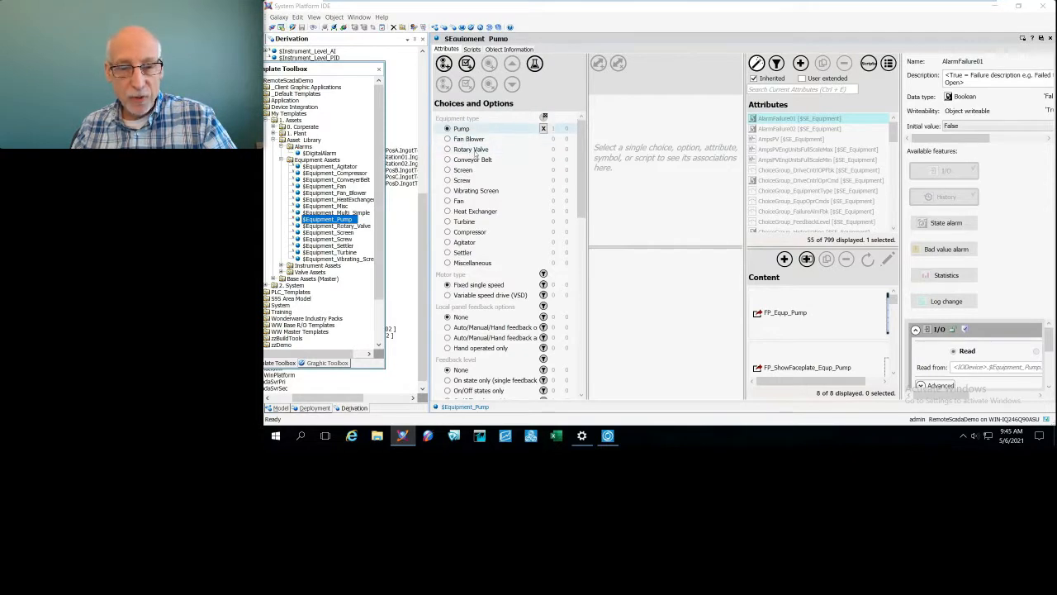
Preview the $Equipment_Pump wizard in test mode and try its Motor type choice.
{"action": "left_click_drag", "start_coordinate": [582, 171], "coordinate": [579, 206]}
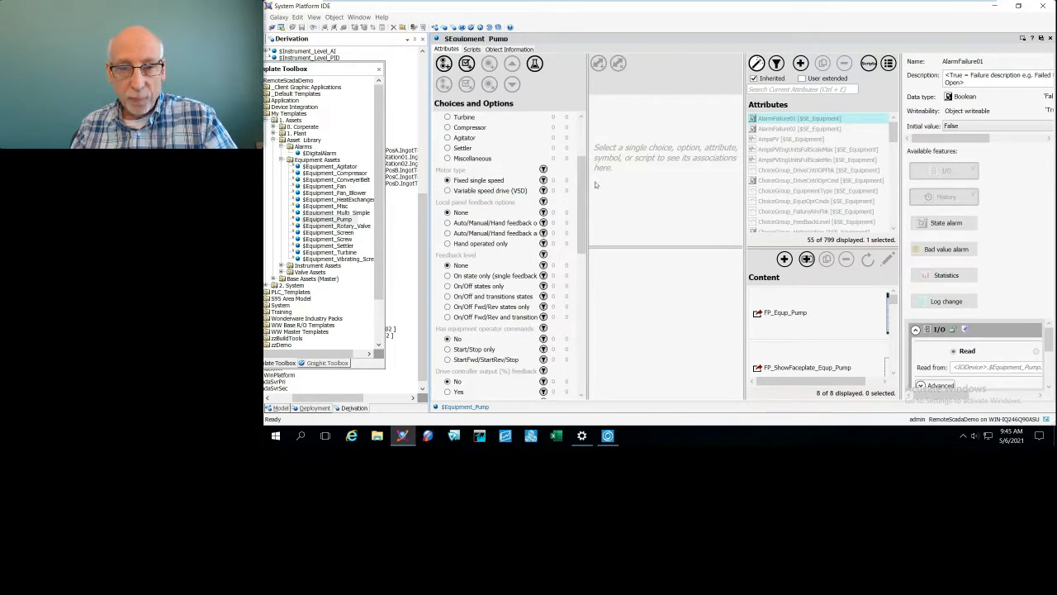
{"action": "left_click", "coordinate": [541, 68]}
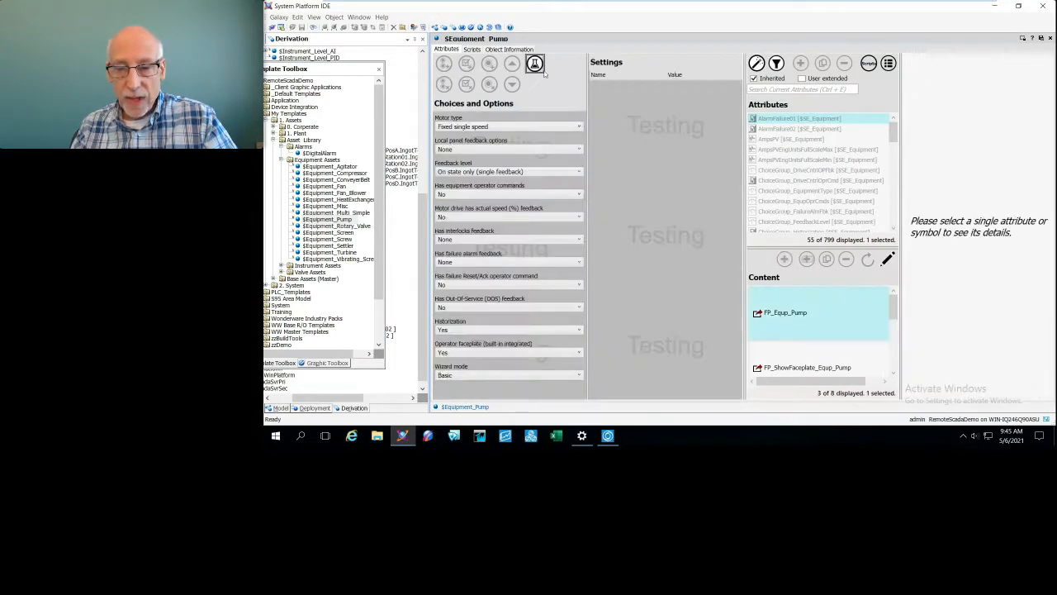
{"action": "left_click", "coordinate": [528, 126]}
{"action": "left_click", "coordinate": [518, 148]}
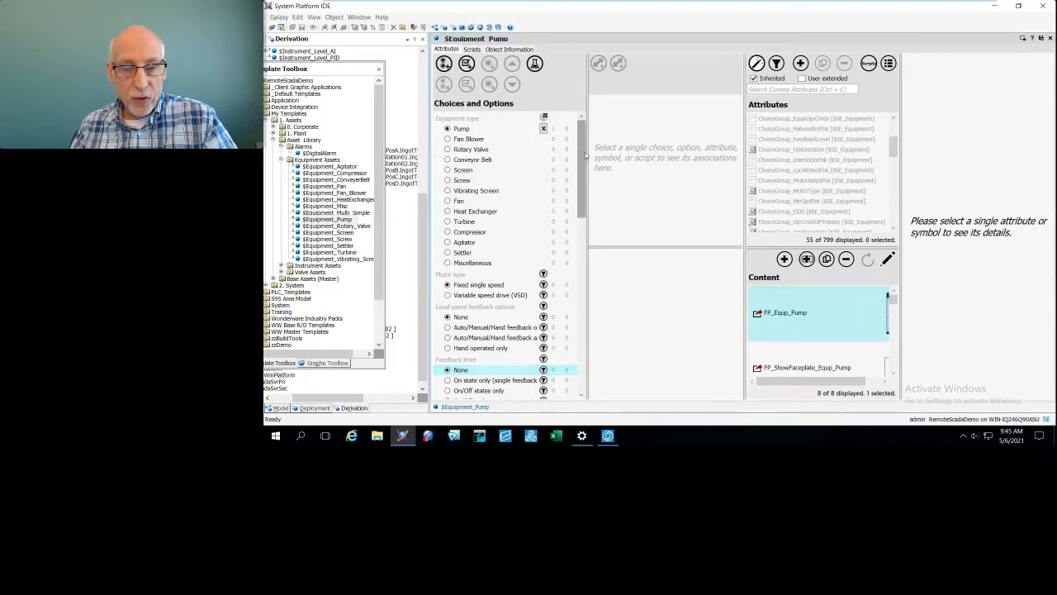
Examine the $Equipment_Pump choice groups, from feedback level through interlocks and failure alarms to the operator controller output tracker.
{"action": "left_click_drag", "start_coordinate": [584, 161], "coordinate": [586, 238]}
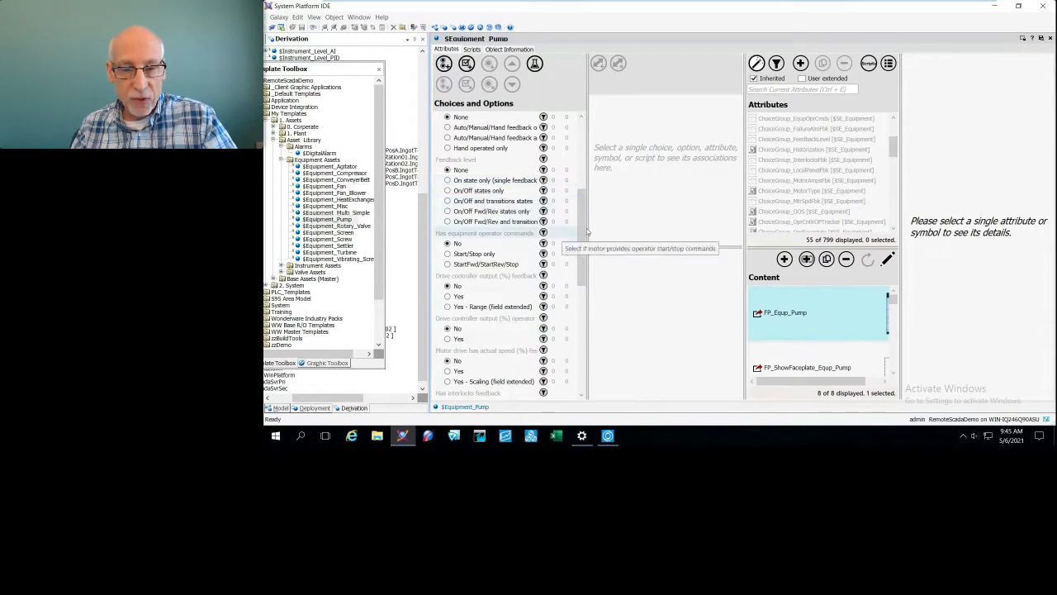
{"action": "left_click_drag", "start_coordinate": [582, 242], "coordinate": [581, 289]}
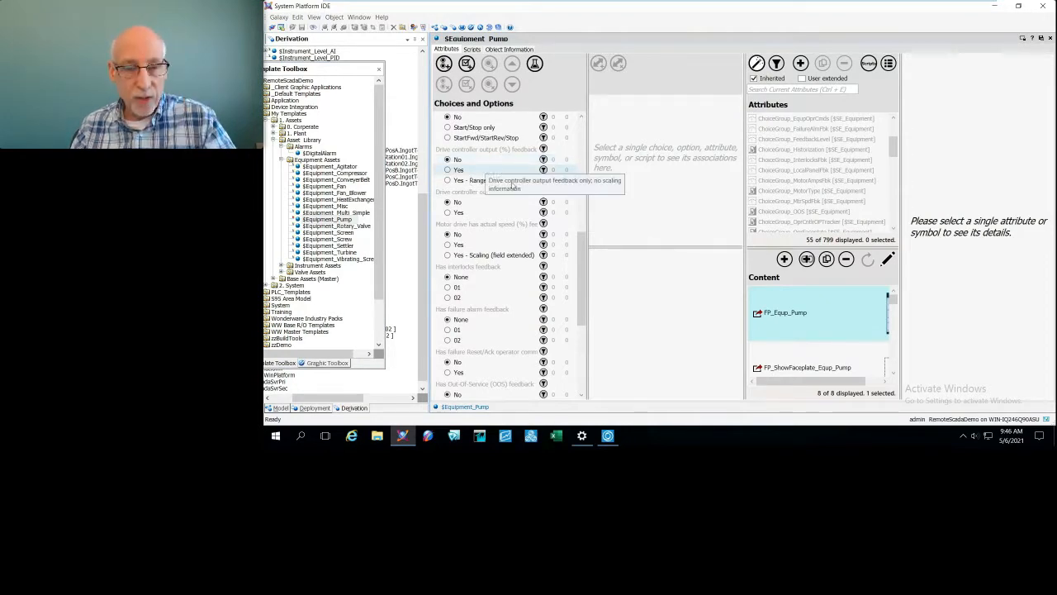
{"action": "scroll", "coordinate": [584, 302], "scroll_direction": "down", "scroll_amount": 1}
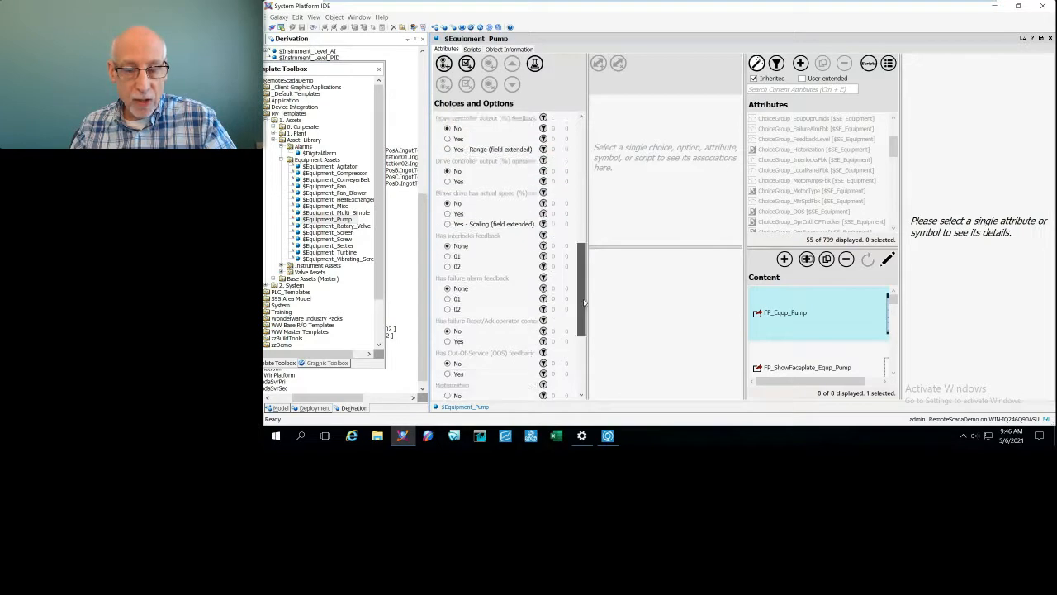
{"action": "scroll", "coordinate": [584, 302], "scroll_direction": "down", "scroll_amount": 3}
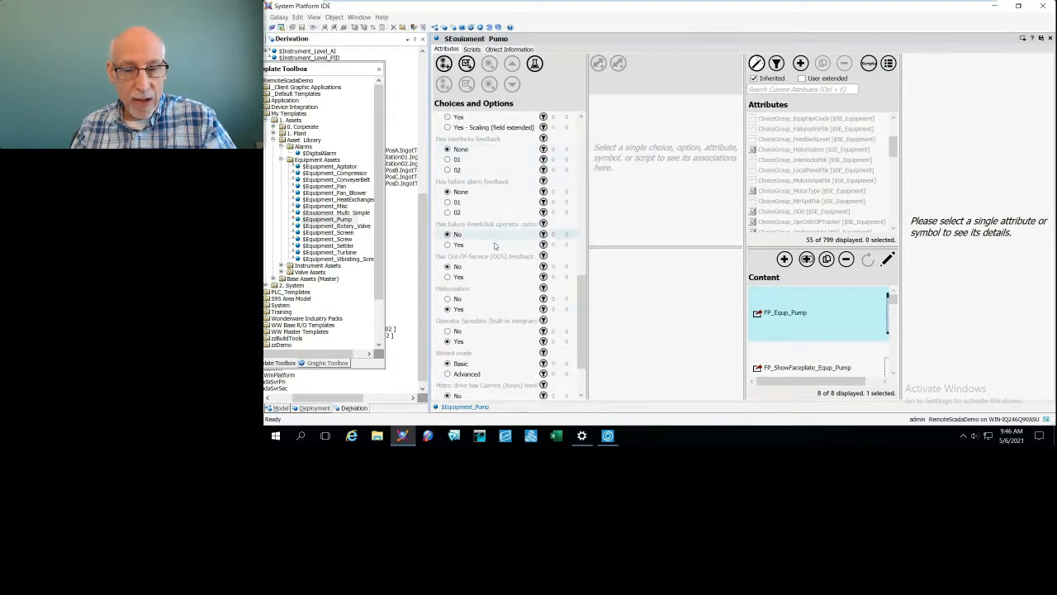
{"action": "scroll", "coordinate": [487, 264], "scroll_direction": "down", "scroll_amount": 2}
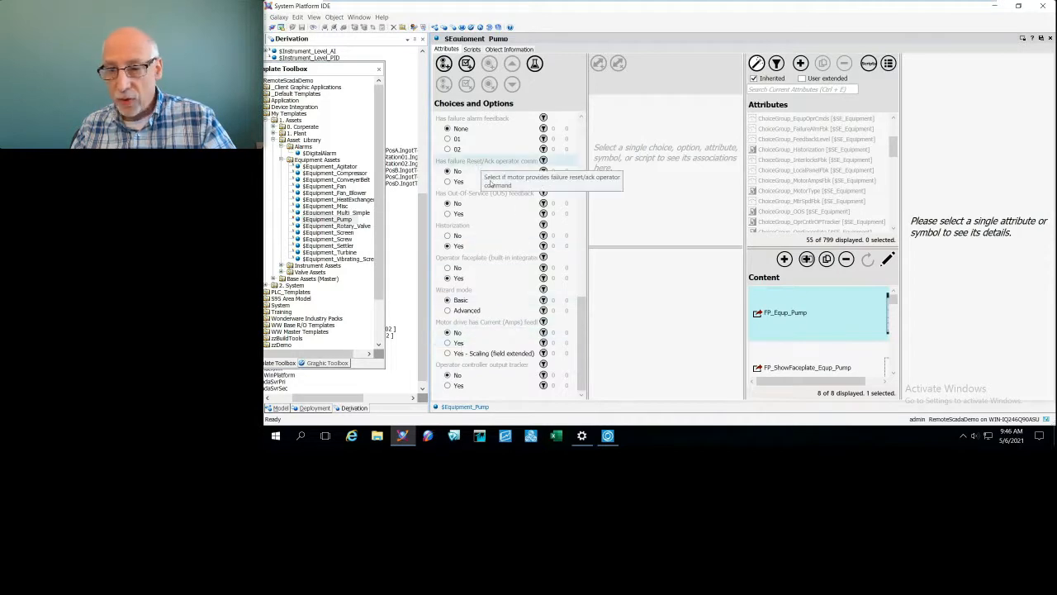
Widen the Content list and preview FP_Equp_Pump, SA_Agitator_Settler, SA_RotatingEquipment and SA_HeatExchanger_Fan with their associations.
{"action": "left_click", "coordinate": [798, 315]}
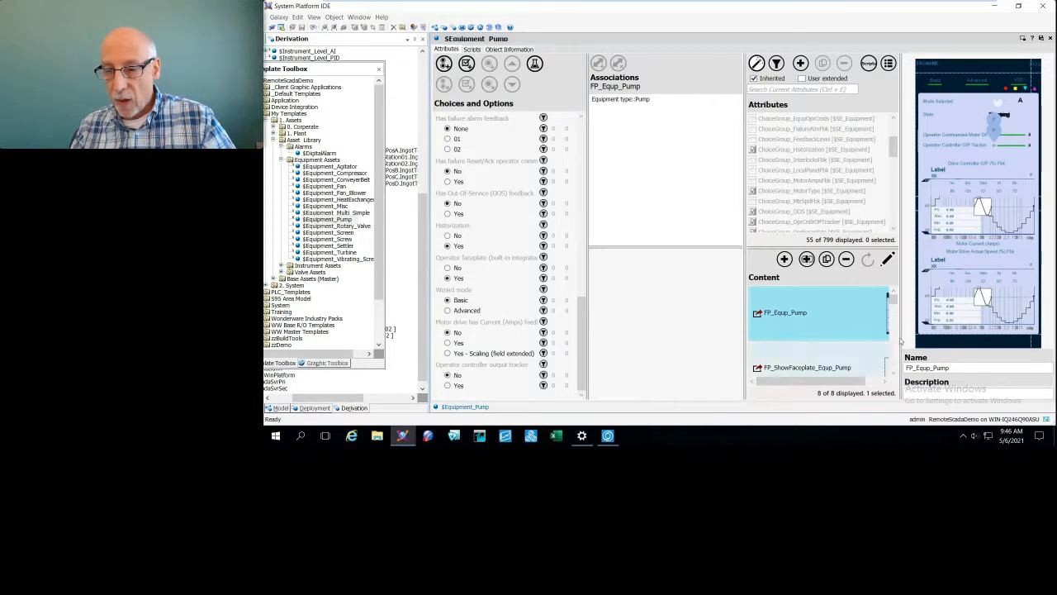
{"action": "left_click_drag", "start_coordinate": [744, 333], "coordinate": [661, 334]}
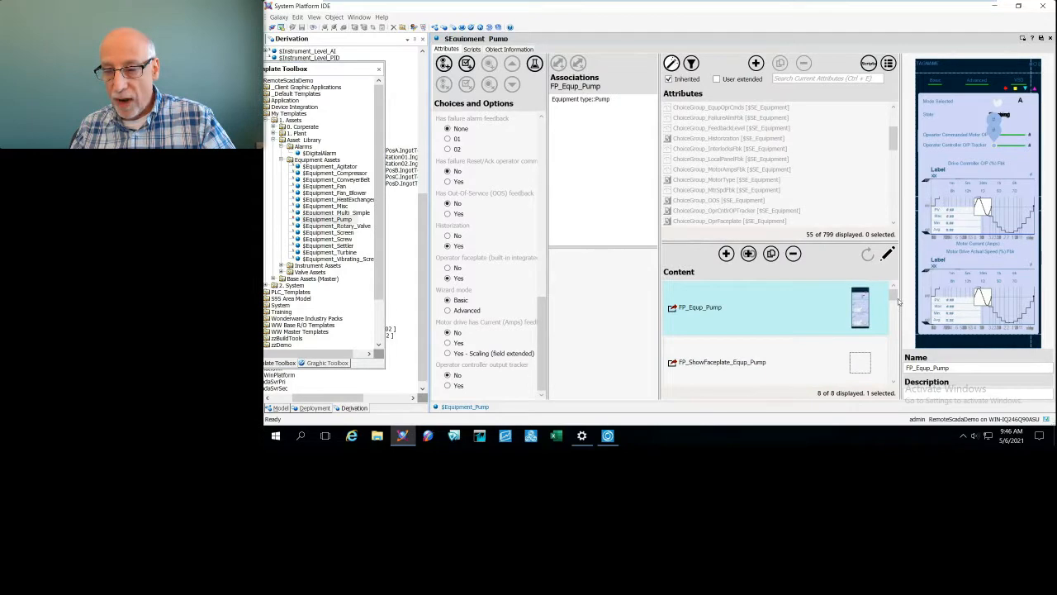
{"action": "scroll", "coordinate": [896, 385], "scroll_direction": "down", "scroll_amount": 5}
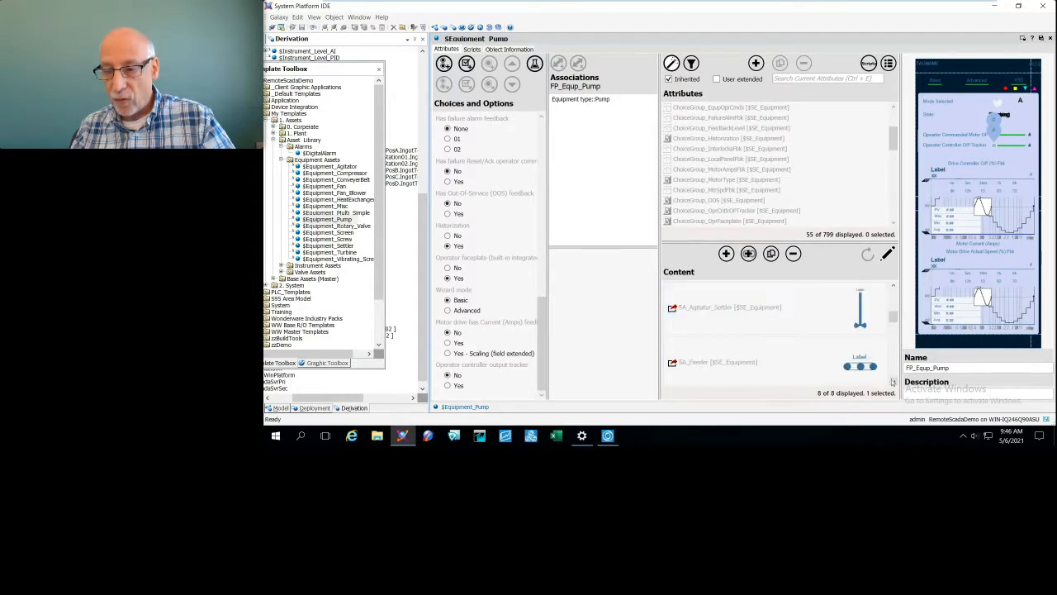
{"action": "left_click", "coordinate": [849, 322]}
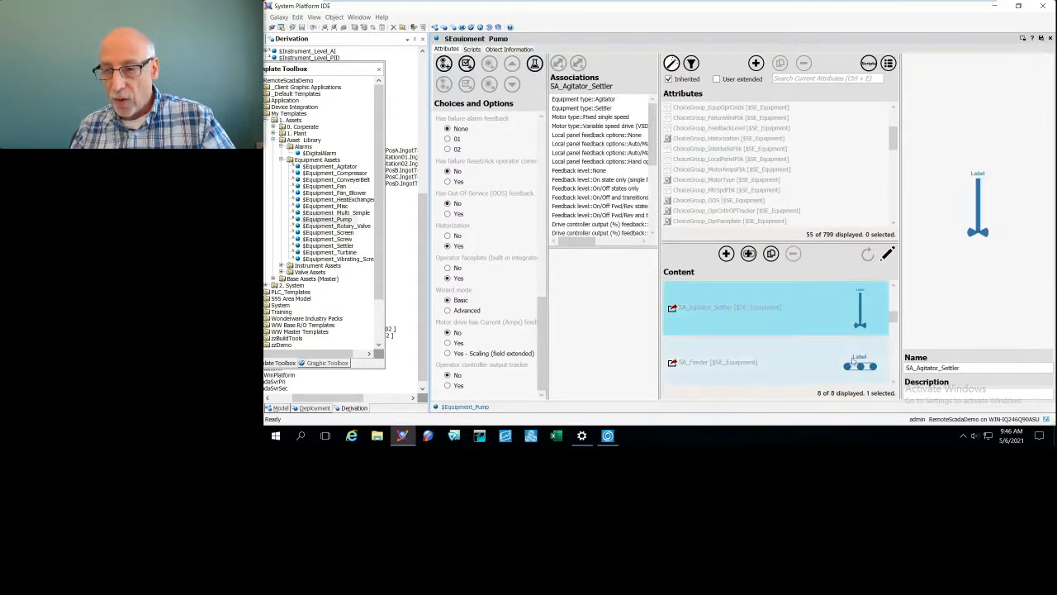
{"action": "left_click", "coordinate": [855, 355]}
{"action": "scroll", "coordinate": [853, 355], "scroll_direction": "down", "scroll_amount": 3}
{"action": "scroll", "coordinate": [842, 326], "scroll_direction": "up", "scroll_amount": 2}
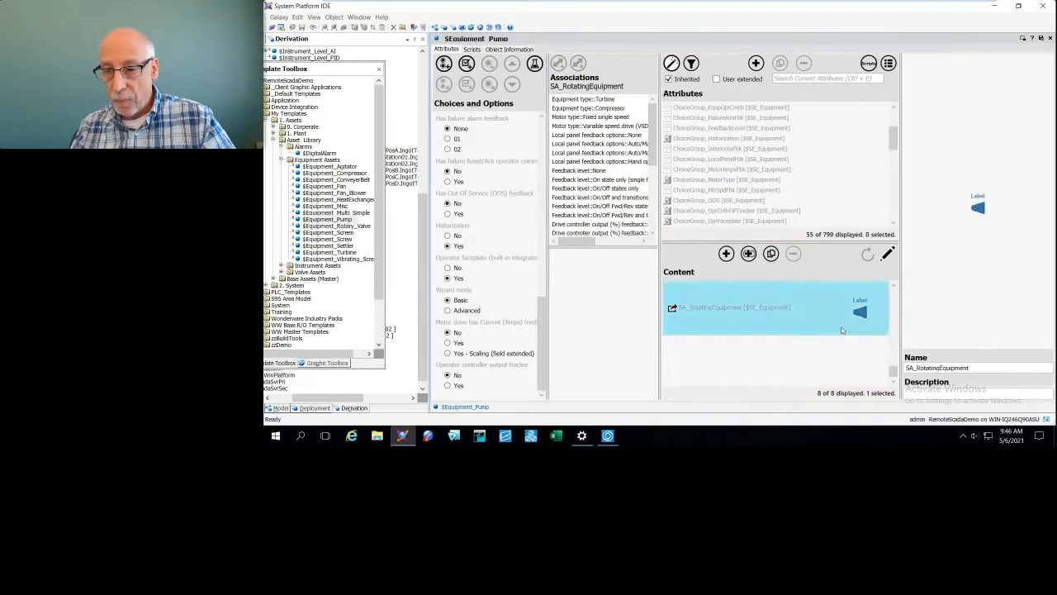
{"action": "left_click", "coordinate": [842, 322]}
{"action": "scroll", "coordinate": [844, 326], "scroll_direction": "up", "scroll_amount": 4}
{"action": "scroll", "coordinate": [850, 337], "scroll_direction": "down", "scroll_amount": 5}
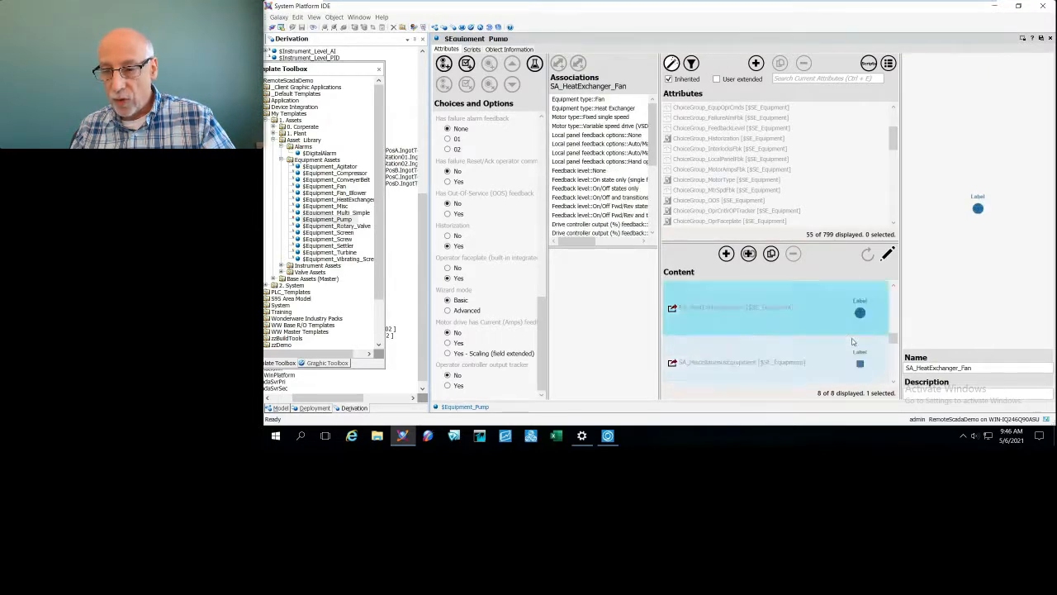
Find the SA_Pump_Blower_RotaryValve graphic in the Content list and show its preview and associations.
{"action": "scroll", "coordinate": [853, 342], "scroll_direction": "up", "scroll_amount": 2}
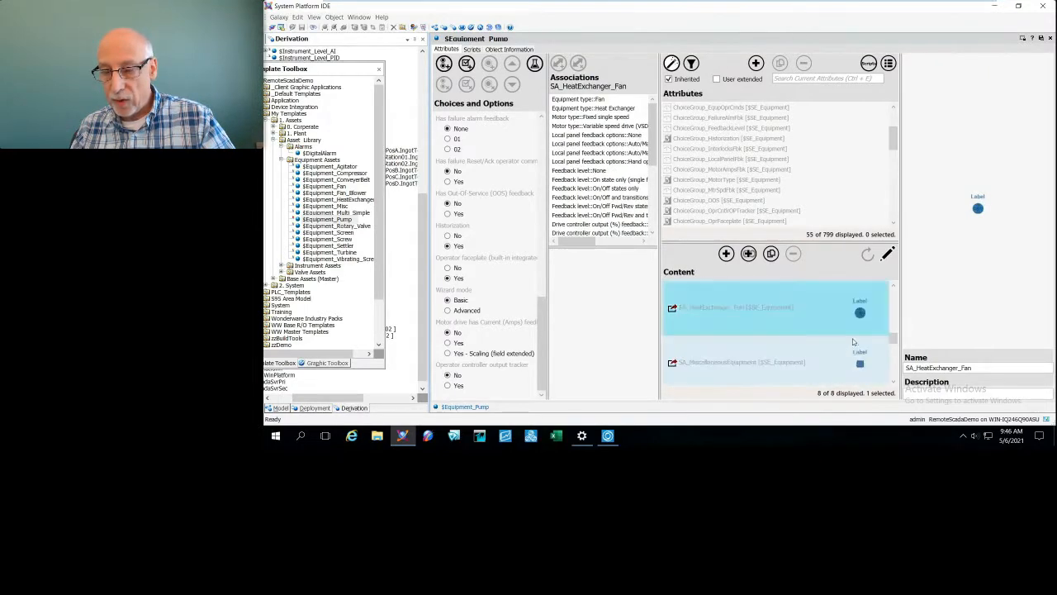
{"action": "scroll", "coordinate": [853, 342], "scroll_direction": "up", "scroll_amount": 2}
{"action": "scroll", "coordinate": [853, 341], "scroll_direction": "down", "scroll_amount": 4}
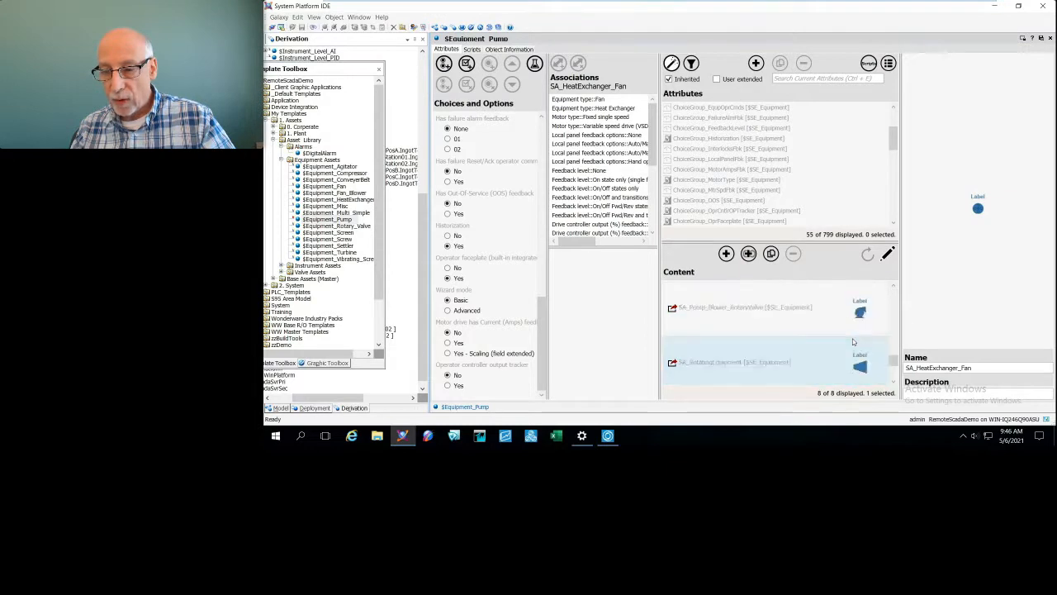
{"action": "scroll", "coordinate": [853, 342], "scroll_direction": "up", "scroll_amount": 2}
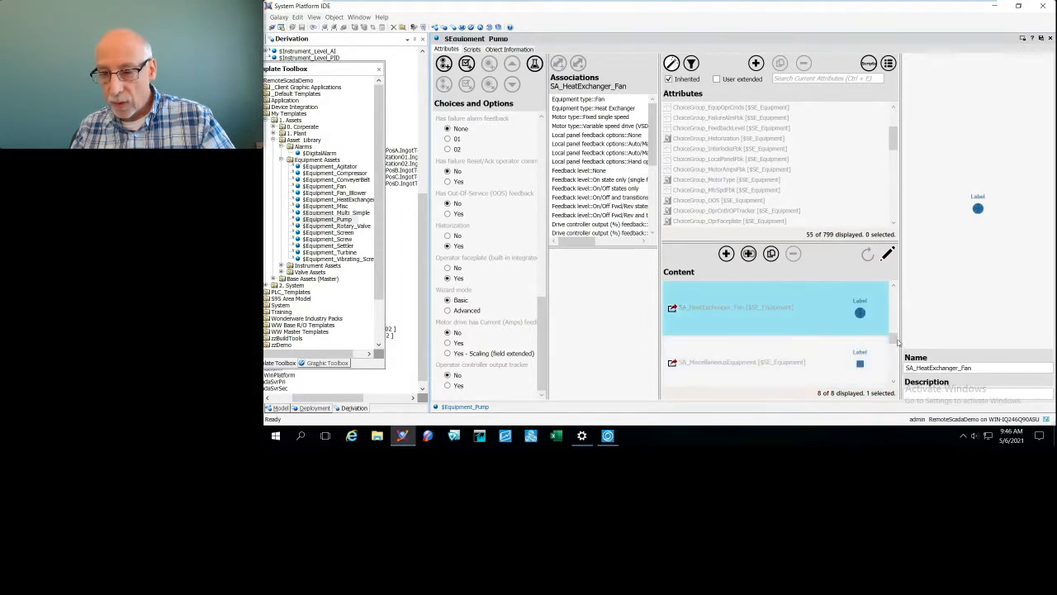
{"action": "left_click", "coordinate": [893, 382]}
{"action": "left_click", "coordinate": [872, 378]}
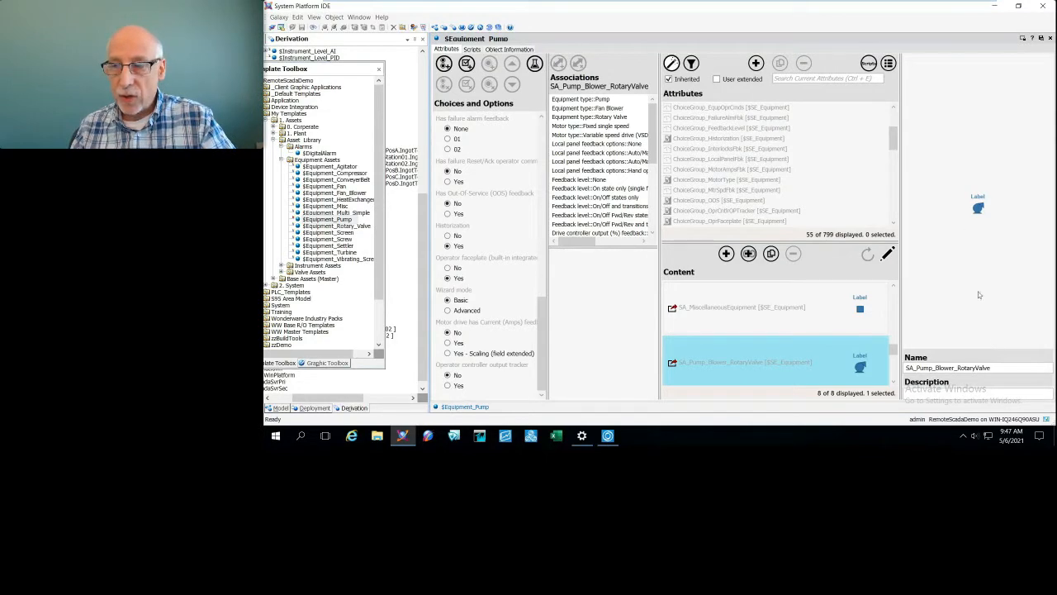
Close the $Equipment_Pump editor and expand Instrument Assets in the Template Toolbox, moved back over the workspace and widened.
{"action": "left_click", "coordinate": [1050, 39]}
{"action": "left_click_drag", "start_coordinate": [324, 71], "coordinate": [690, 70]}
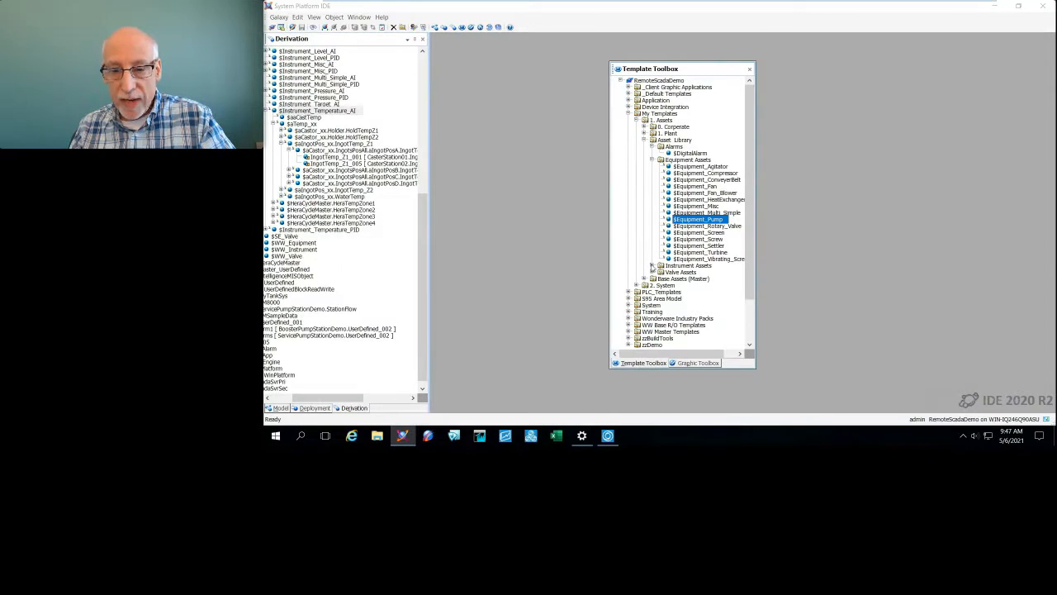
{"action": "left_click", "coordinate": [652, 265]}
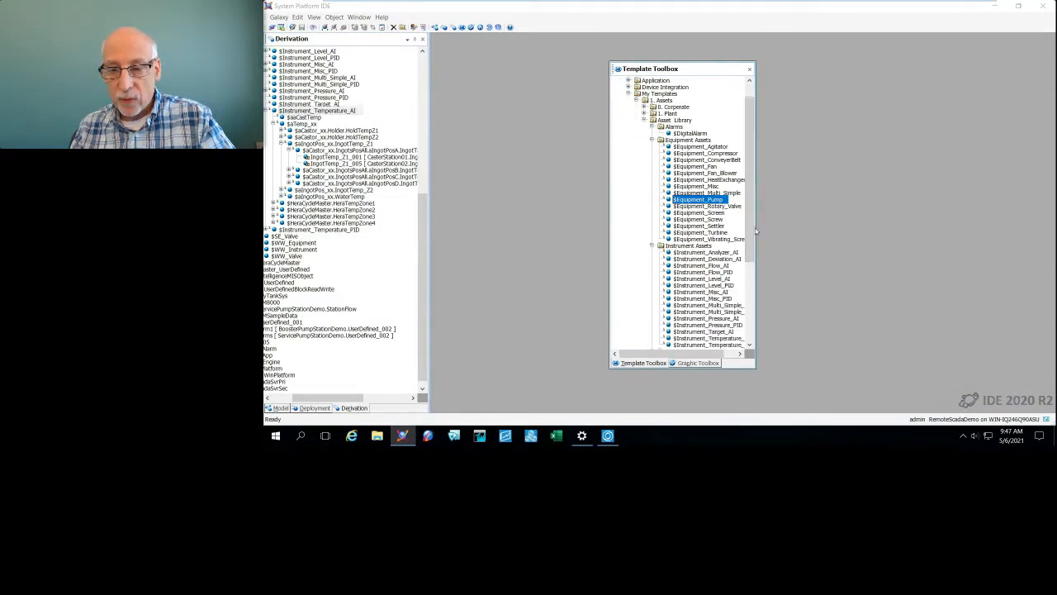
{"action": "left_click_drag", "start_coordinate": [850, 231], "coordinate": [850, 232]}
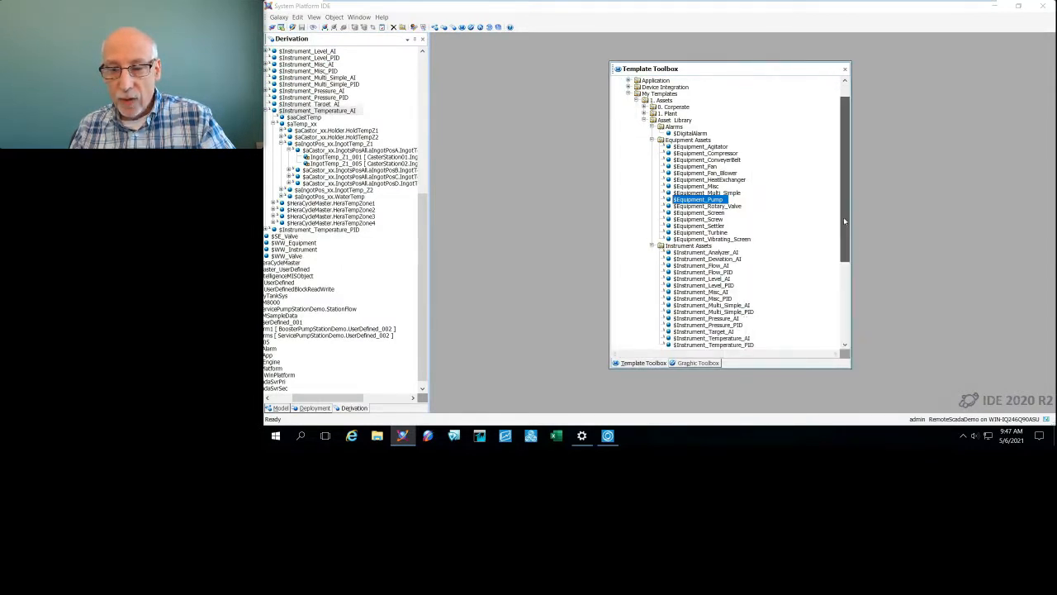
{"action": "scroll", "coordinate": [776, 219], "scroll_direction": "down", "scroll_amount": 4}
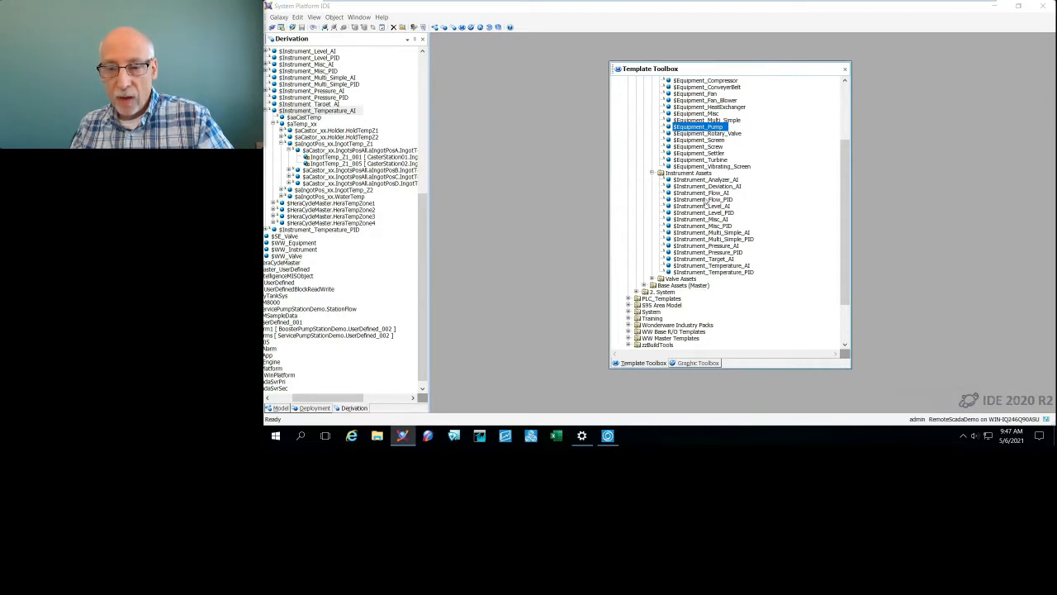
Open the $Instrument_Flow_AI template and move and narrow the Template Toolbox so the wizard editor is uncovered.
{"action": "left_click", "coordinate": [701, 193]}
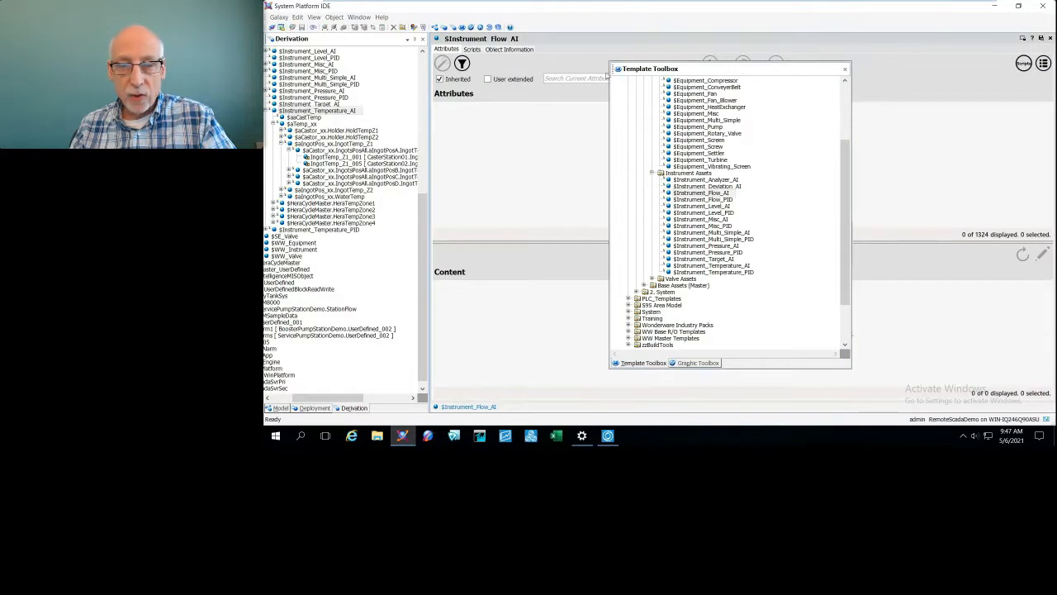
{"action": "left_click", "coordinate": [703, 69]}
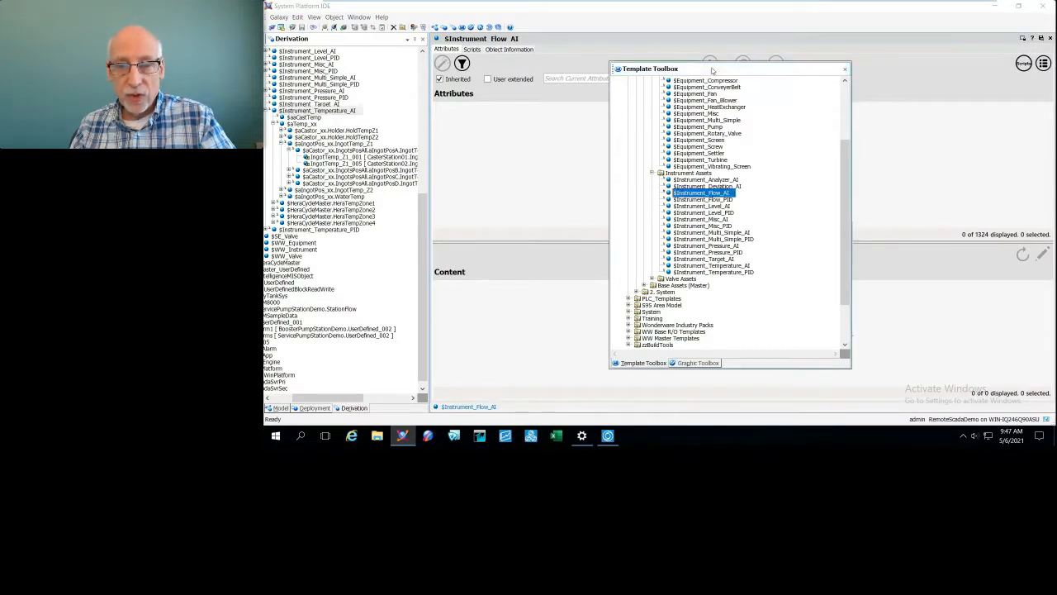
{"action": "left_click_drag", "start_coordinate": [701, 70], "coordinate": [321, 78]}
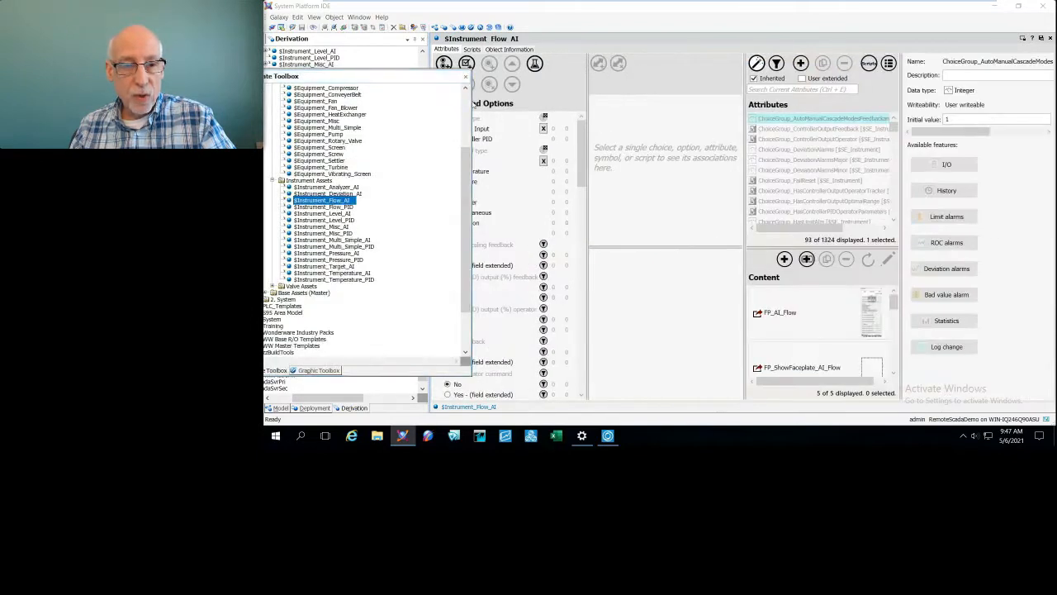
{"action": "left_click_drag", "start_coordinate": [472, 105], "coordinate": [381, 105]}
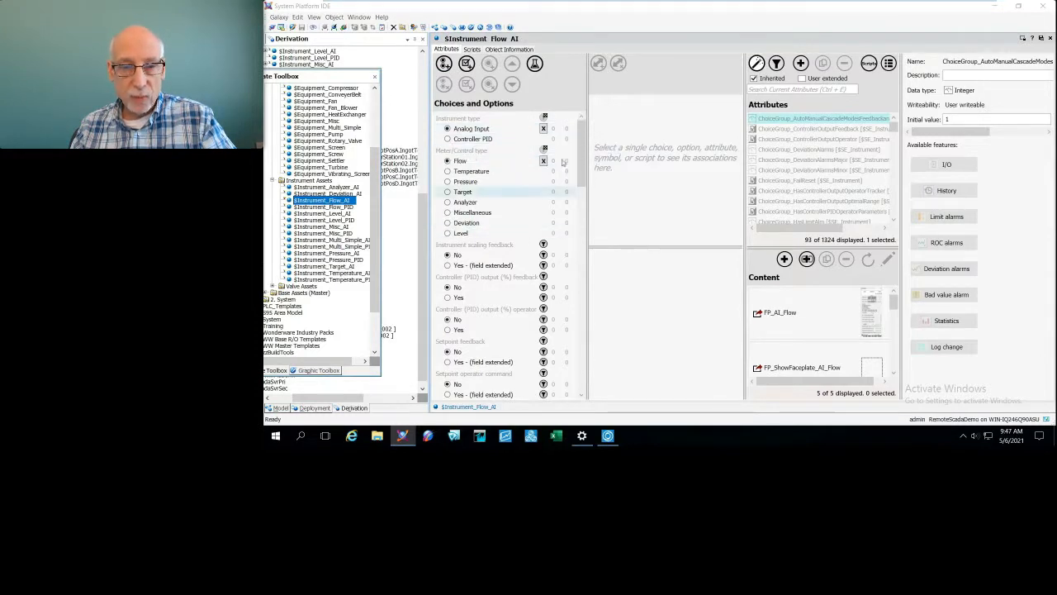
Review the $Instrument_Flow_AI choices down to Has limit alarms and set that choice to Yes - (built-in integrated).
{"action": "left_click_drag", "start_coordinate": [584, 139], "coordinate": [582, 145]}
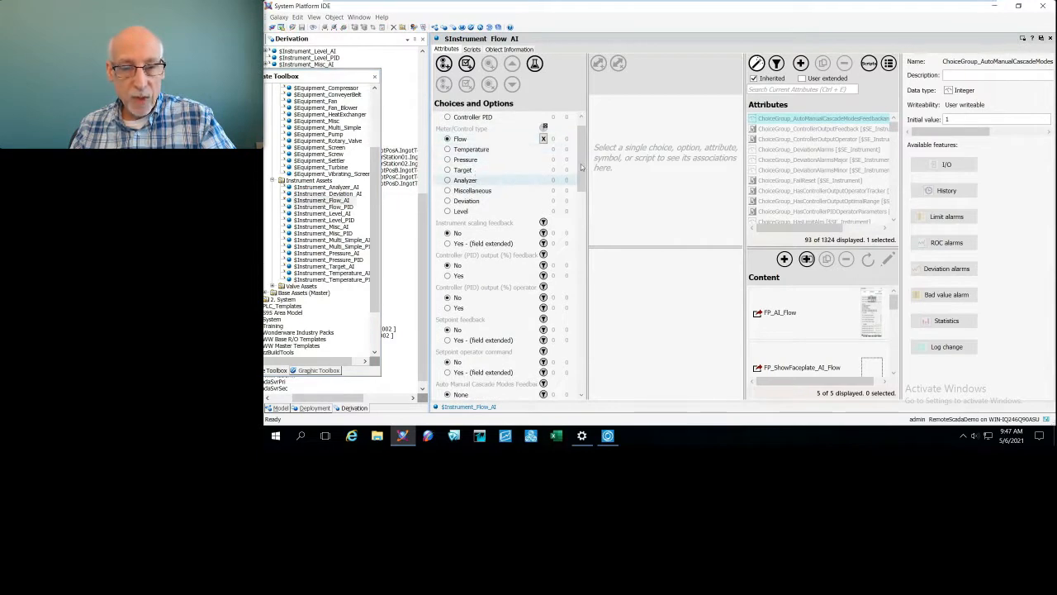
{"action": "left_click_drag", "start_coordinate": [581, 163], "coordinate": [582, 187]}
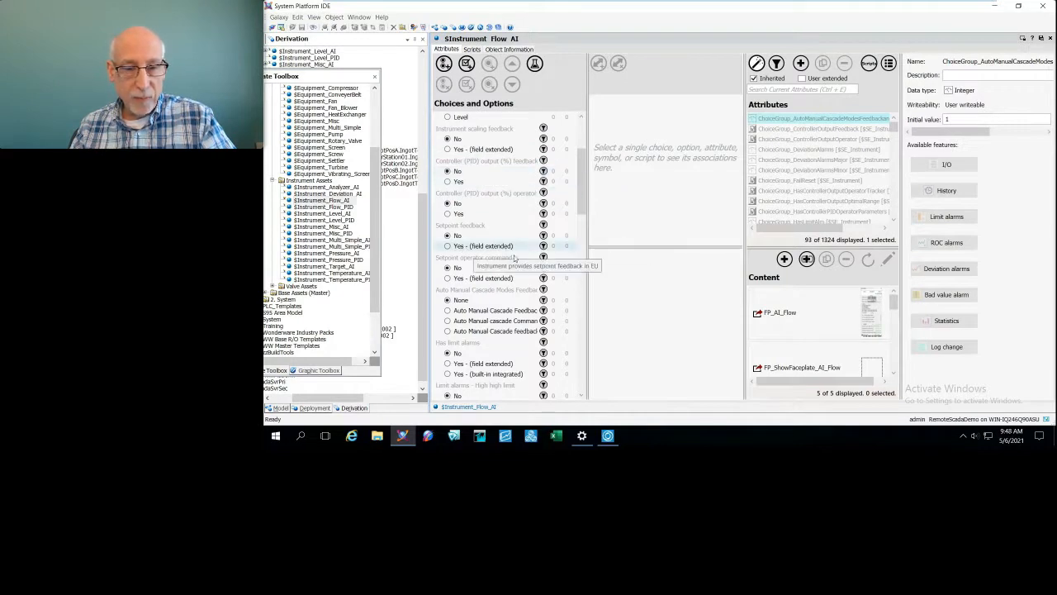
{"action": "left_click_drag", "start_coordinate": [581, 189], "coordinate": [581, 235]}
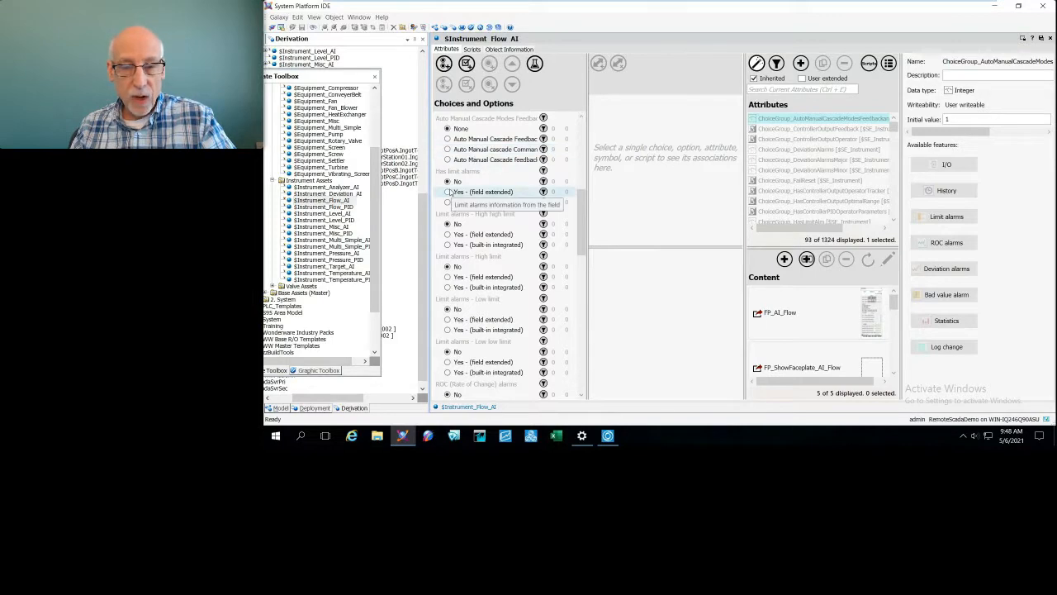
{"action": "scroll", "coordinate": [531, 191], "scroll_direction": "down", "scroll_amount": 2}
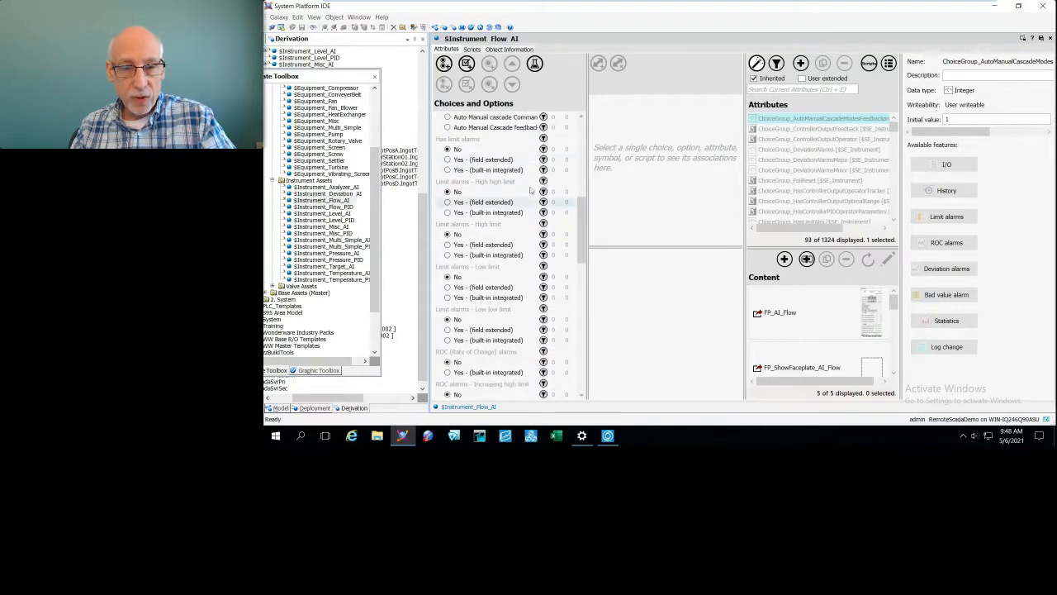
{"action": "left_click", "coordinate": [491, 170]}
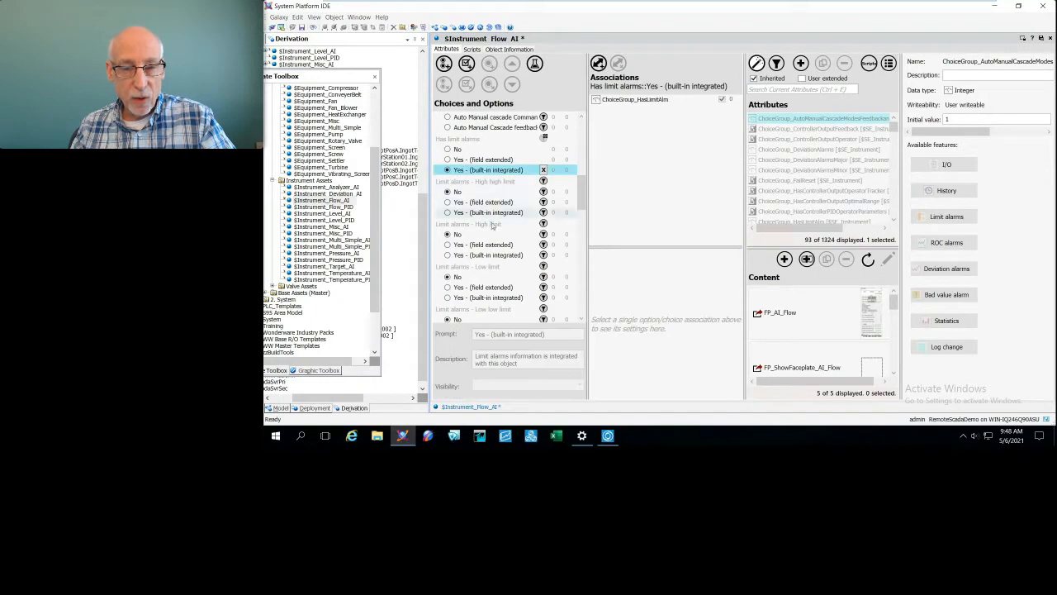
Examine the remaining instrument choices, from the individual limit, rate-of-change and deviation alarms down to Is Simulated.
{"action": "left_click_drag", "start_coordinate": [581, 192], "coordinate": [580, 207]}
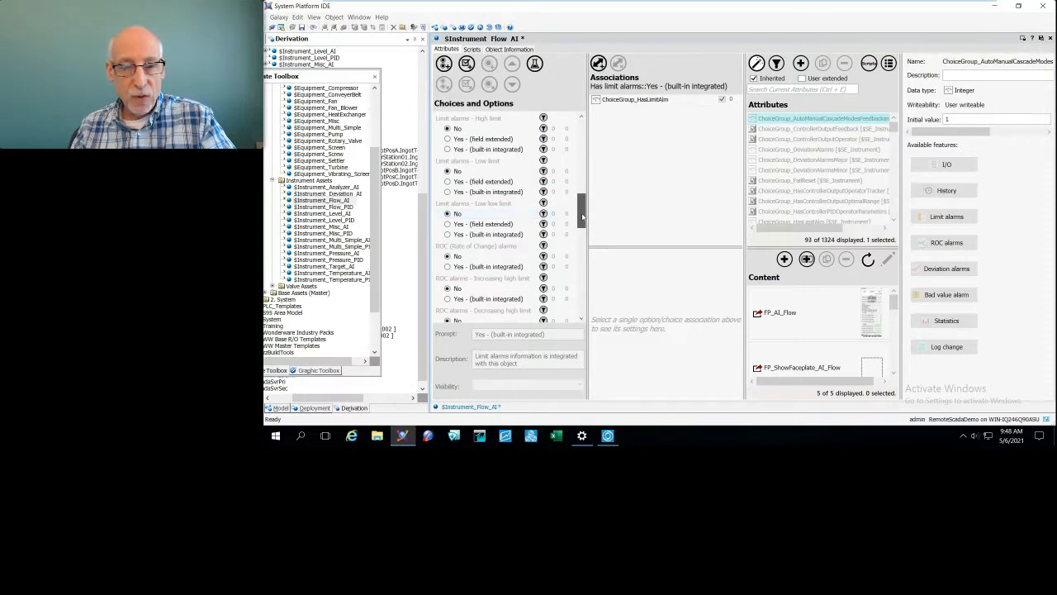
{"action": "left_click_drag", "start_coordinate": [581, 216], "coordinate": [582, 231]}
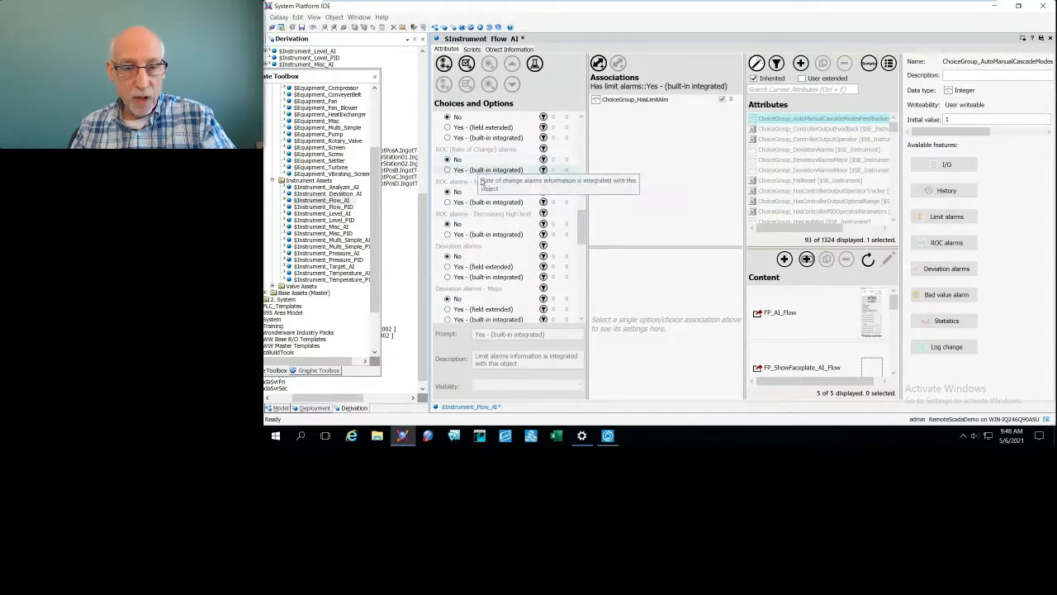
{"action": "left_click_drag", "start_coordinate": [581, 223], "coordinate": [561, 230]}
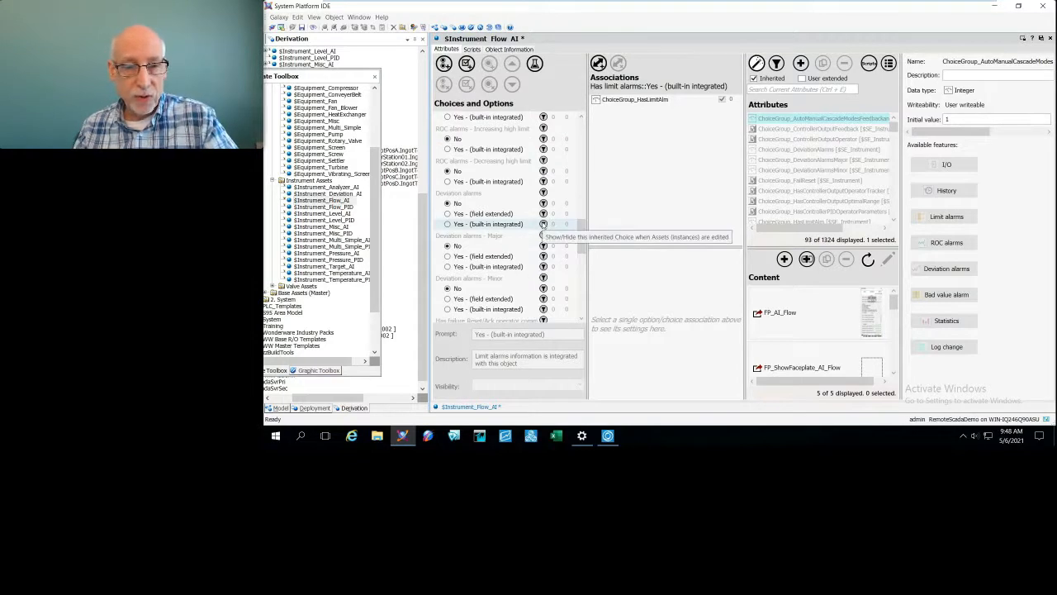
{"action": "left_click_drag", "start_coordinate": [583, 229], "coordinate": [582, 261]}
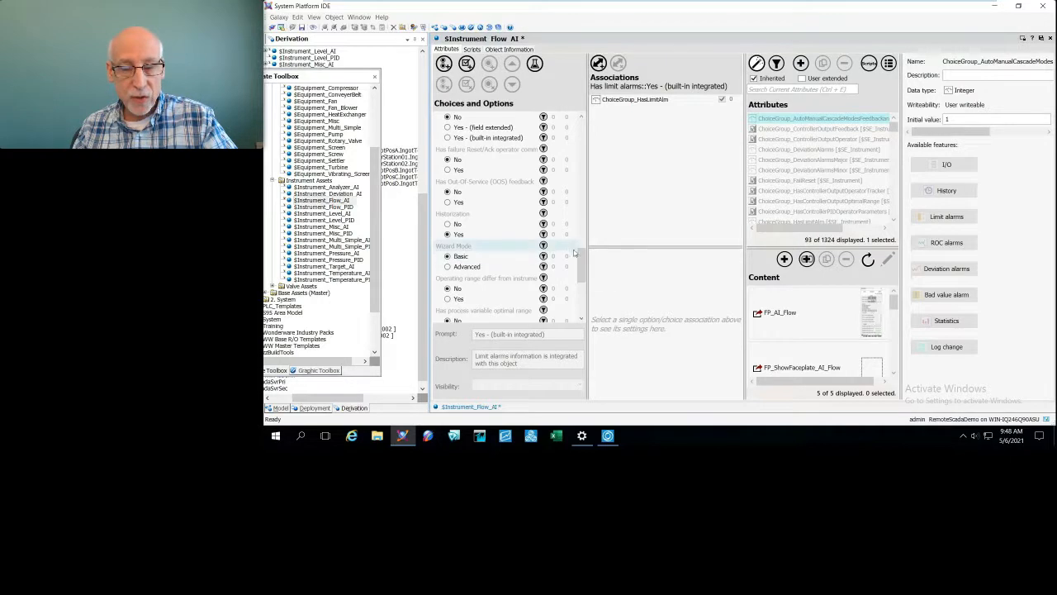
{"action": "left_click_drag", "start_coordinate": [580, 272], "coordinate": [579, 290]}
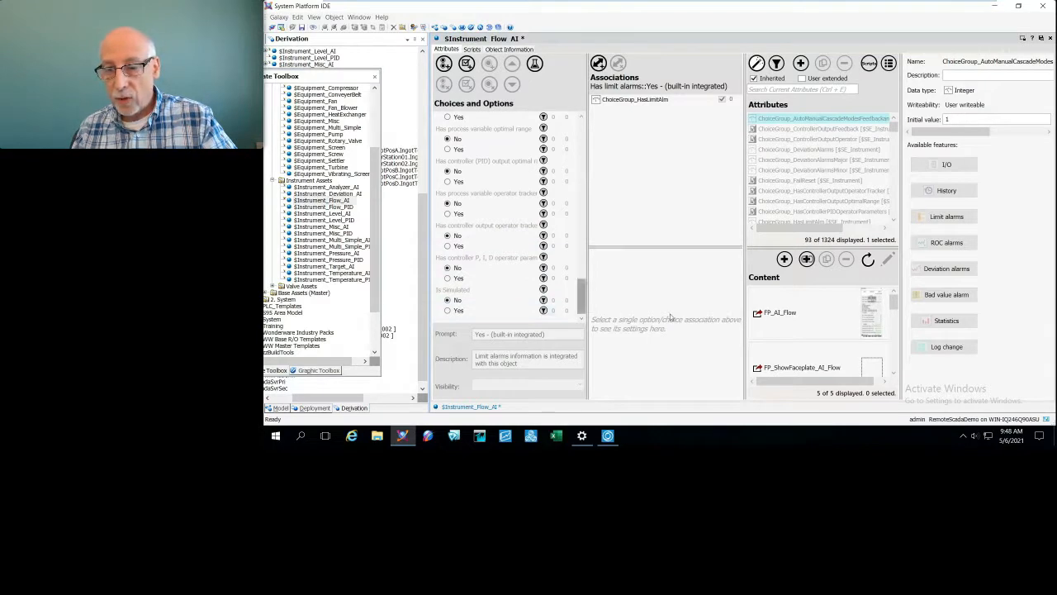
Preview the FP_AI_Flow and SA_Meters graphics in the Content list with their associations.
{"action": "left_click", "coordinate": [805, 312]}
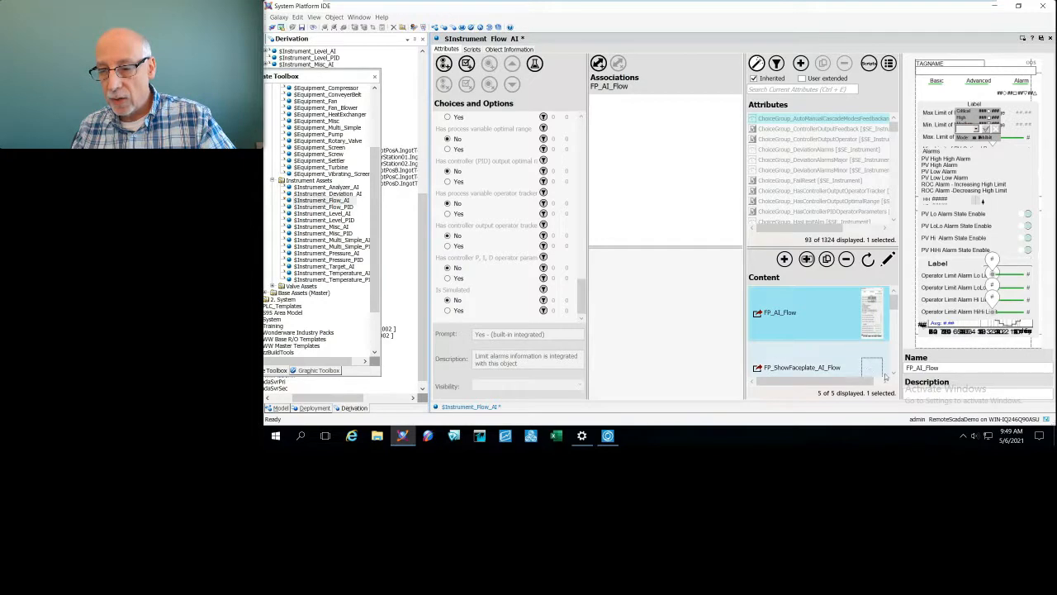
{"action": "left_click", "coordinate": [894, 374]}
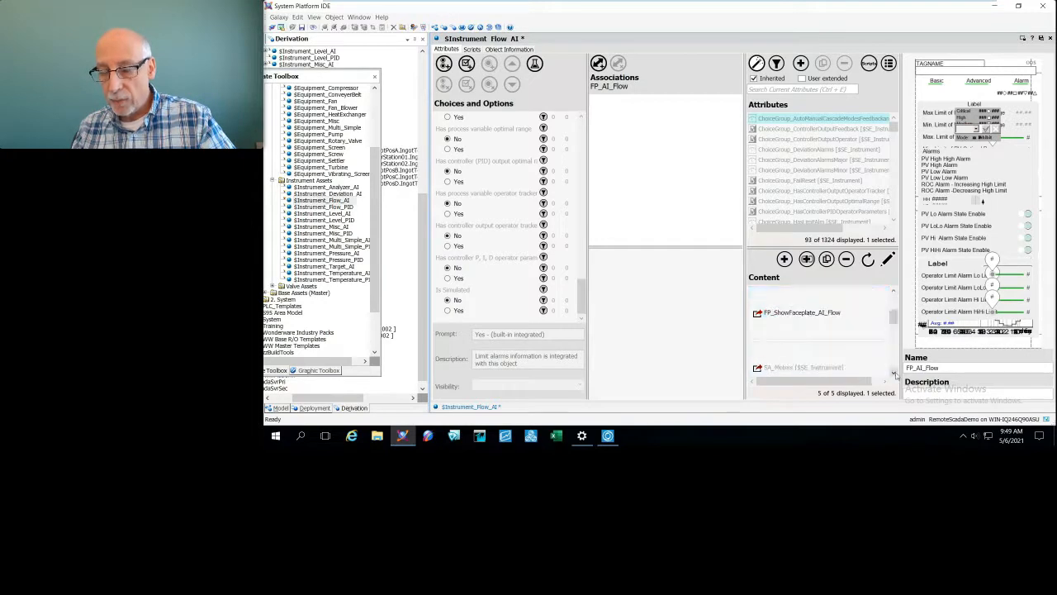
{"action": "left_click", "coordinate": [893, 375]}
{"action": "left_click", "coordinate": [820, 318]}
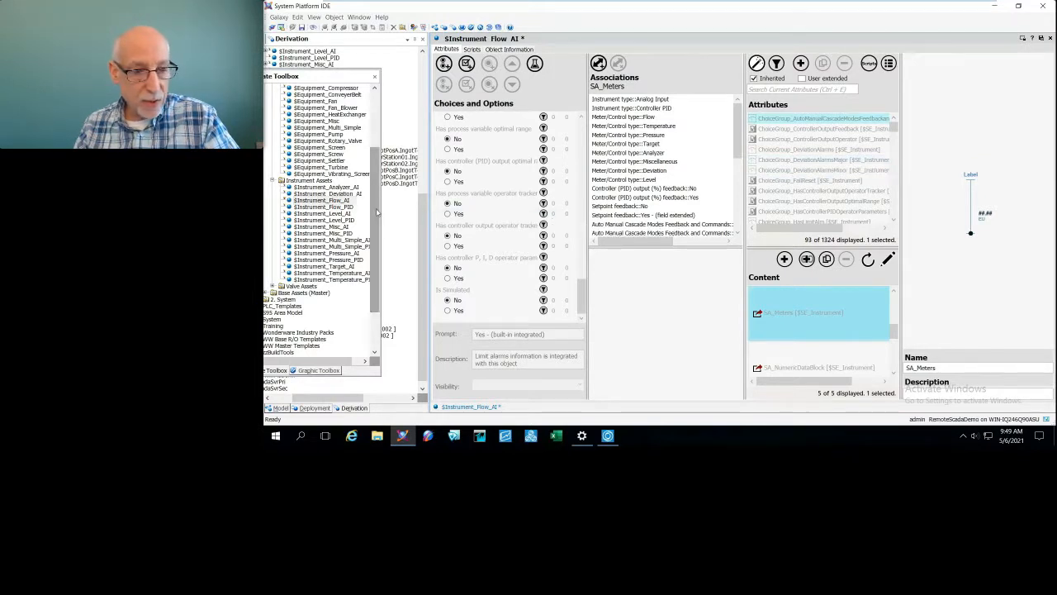
Expand Valve Assets in the Template Toolbox and open the $Valve_2W_Solenoid template, keeping the toolbox clear of the wizard editor.
{"action": "left_click", "coordinate": [273, 286]}
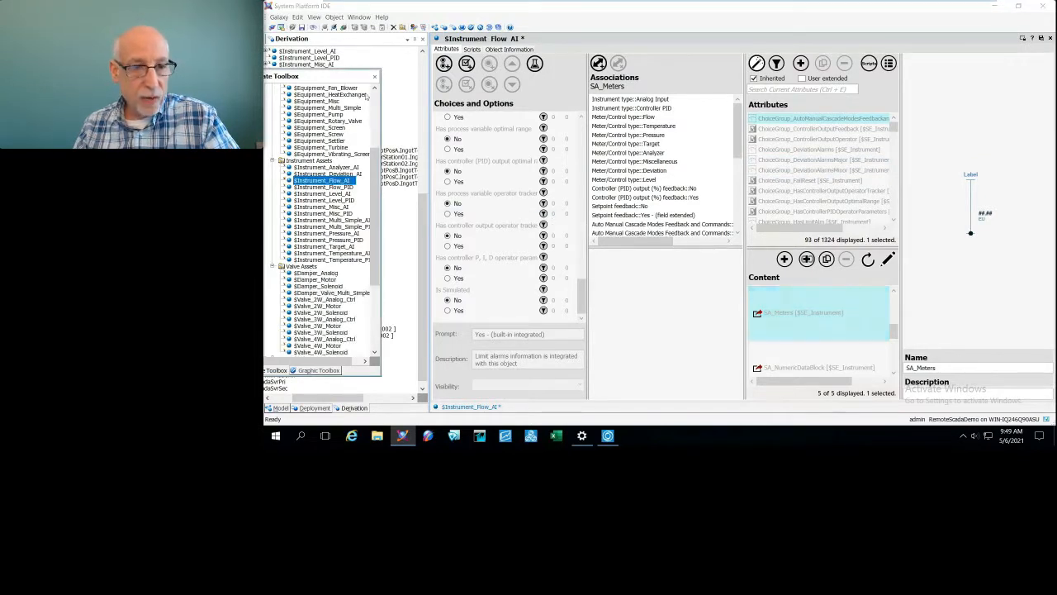
{"action": "left_click_drag", "start_coordinate": [367, 76], "coordinate": [654, 43]}
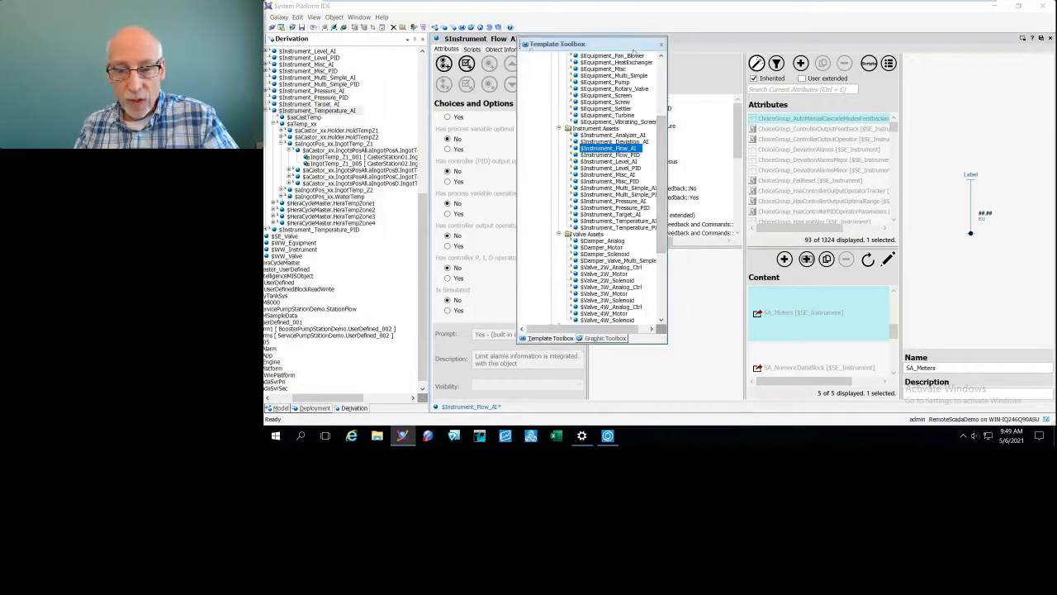
{"action": "scroll", "coordinate": [660, 231], "scroll_direction": "down", "scroll_amount": 3}
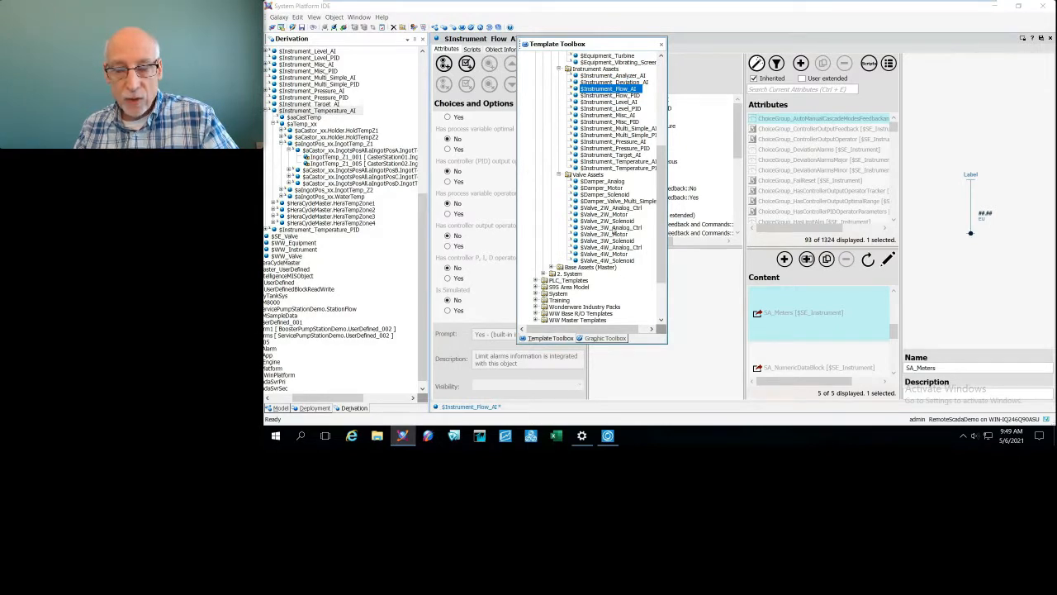
{"action": "left_click", "coordinate": [606, 221]}
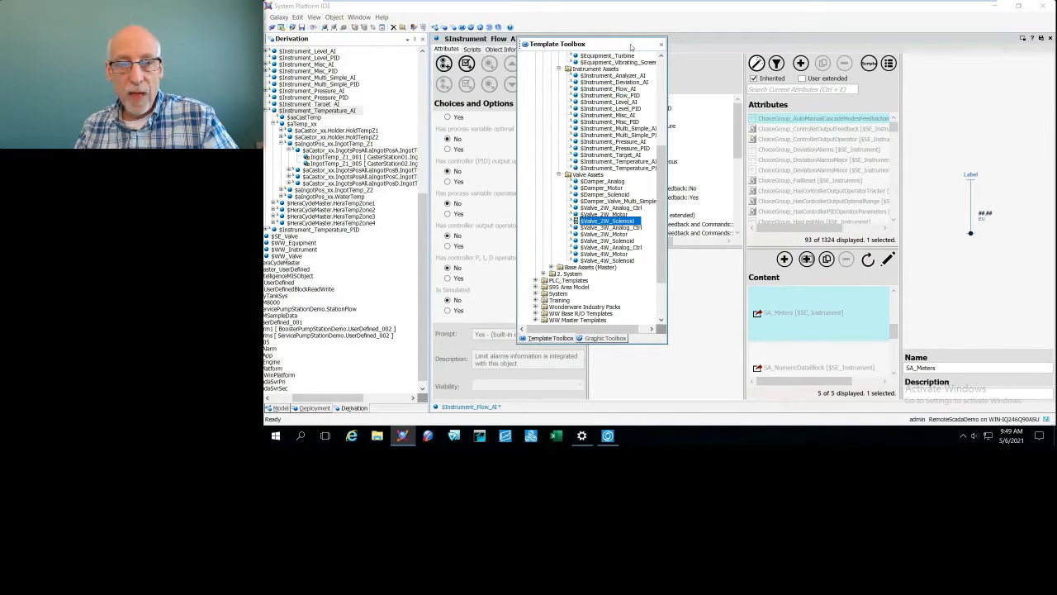
{"action": "left_click_drag", "start_coordinate": [634, 46], "coordinate": [389, 36]}
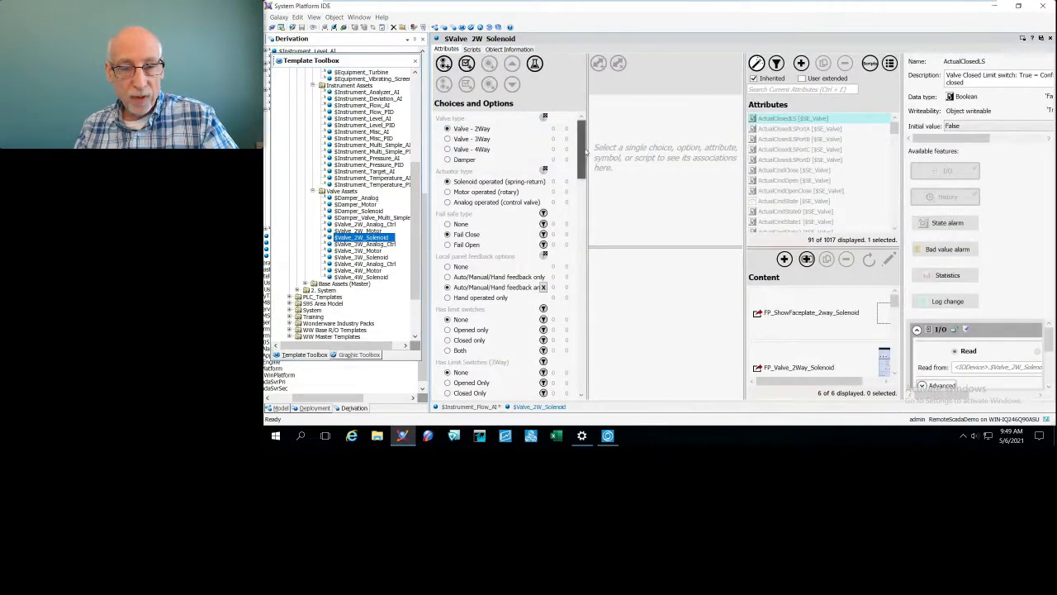
Examine the $Valve_2W_Solenoid choices from limit switches to failure and out-of-service feedback, and preview the FP_Valve_2Way_Solenoid faceplate.
{"action": "scroll", "coordinate": [506, 151], "scroll_direction": "down", "scroll_amount": 3}
{"action": "left_click_drag", "start_coordinate": [583, 172], "coordinate": [583, 201]}
{"action": "scroll", "coordinate": [507, 229], "scroll_direction": "down", "scroll_amount": 2}
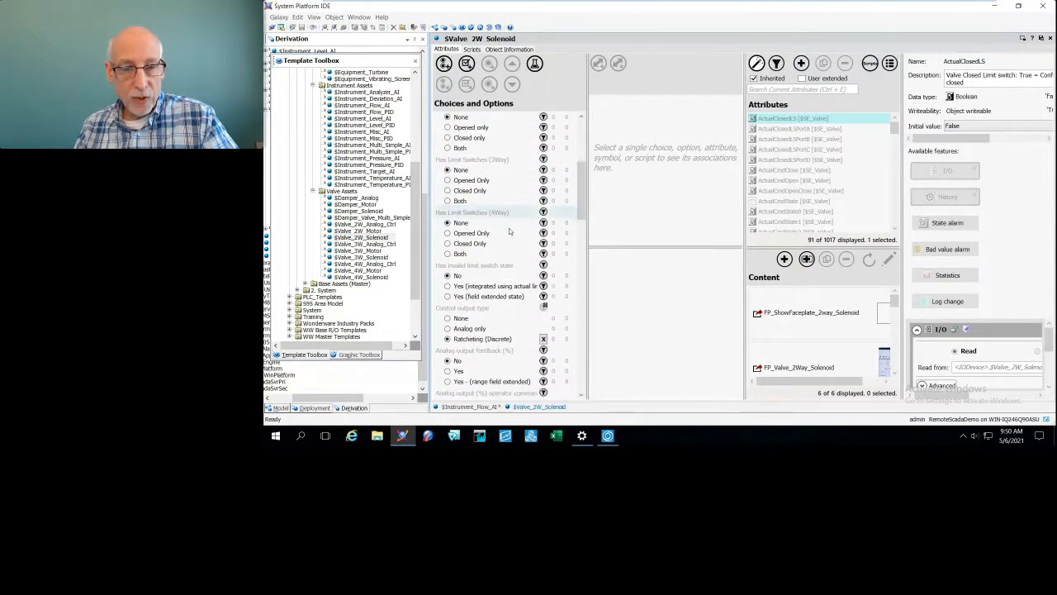
{"action": "left_click_drag", "start_coordinate": [584, 189], "coordinate": [595, 253]}
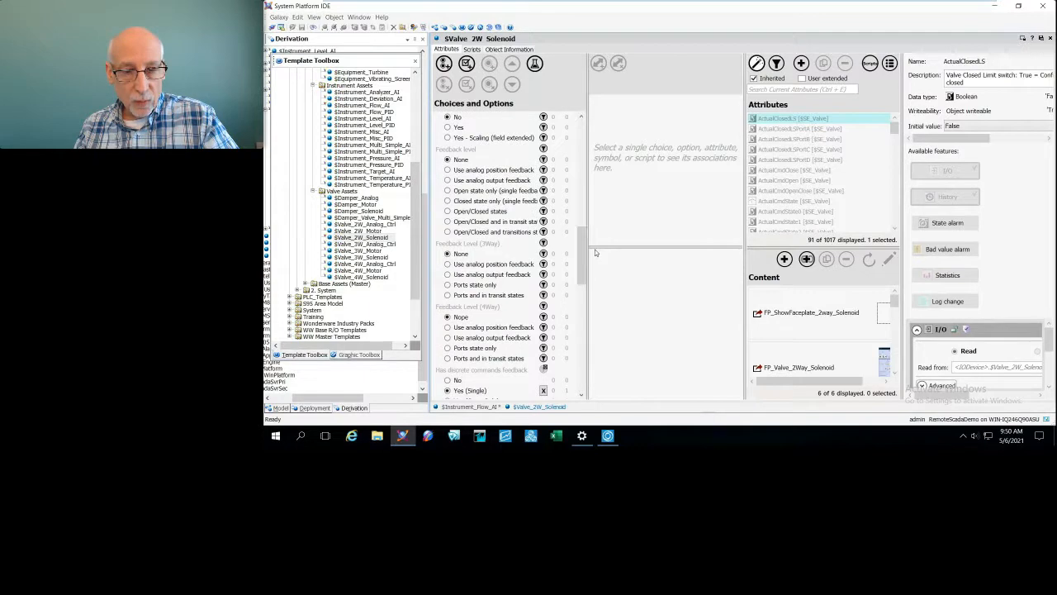
{"action": "left_click_drag", "start_coordinate": [583, 263], "coordinate": [583, 305]}
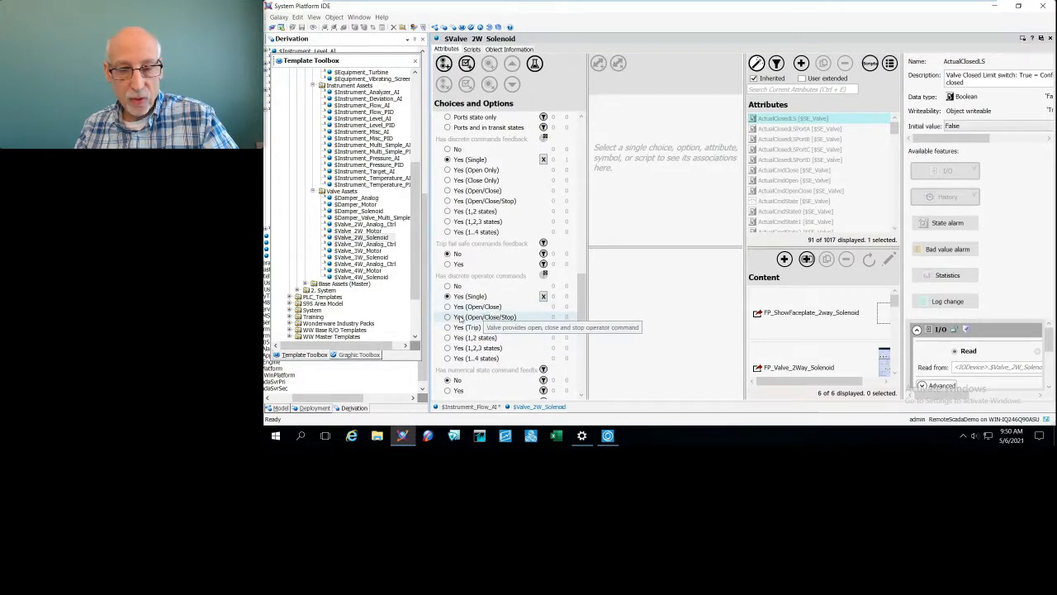
{"action": "left_click_drag", "start_coordinate": [584, 297], "coordinate": [587, 327]}
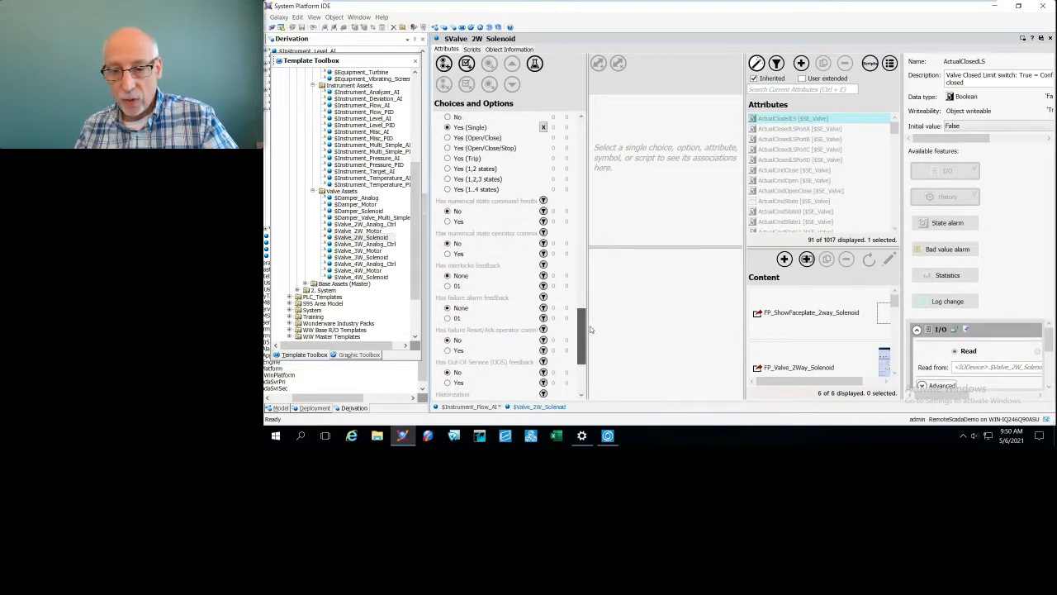
{"action": "left_click", "coordinate": [822, 358]}
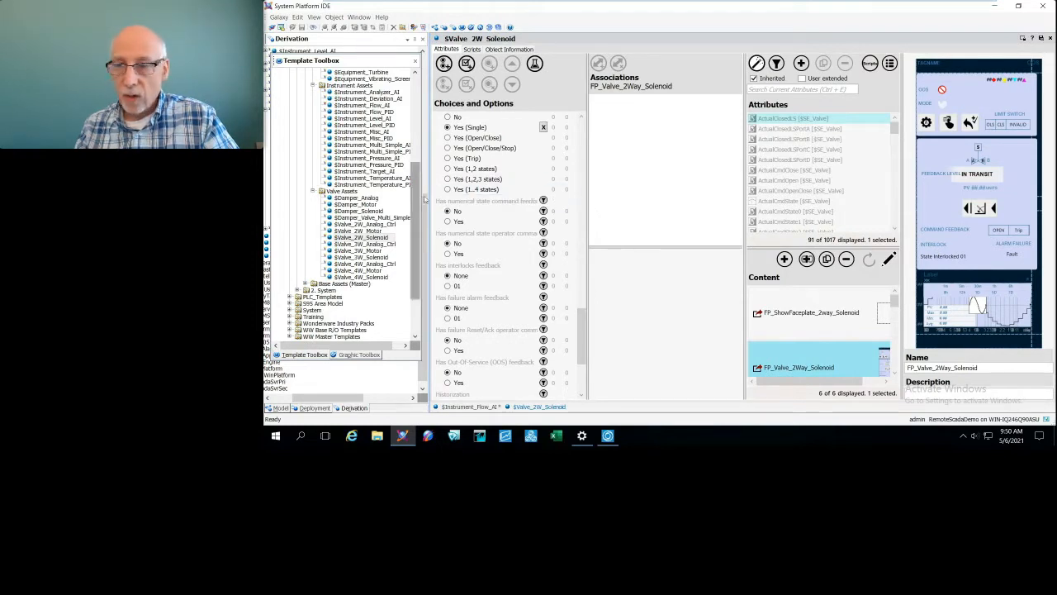
Close the $Valve_2W_Solenoid and $Instrument_Flow_AI editors.
{"action": "left_click", "coordinate": [1050, 38]}
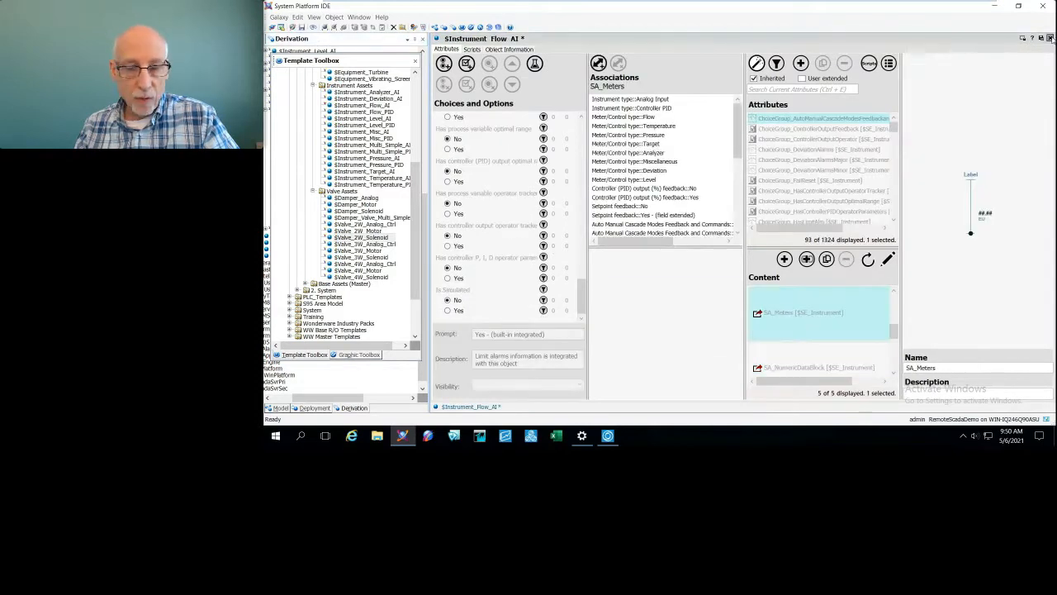
{"action": "left_click", "coordinate": [1050, 38]}
{"action": "left_click", "coordinate": [673, 256]}
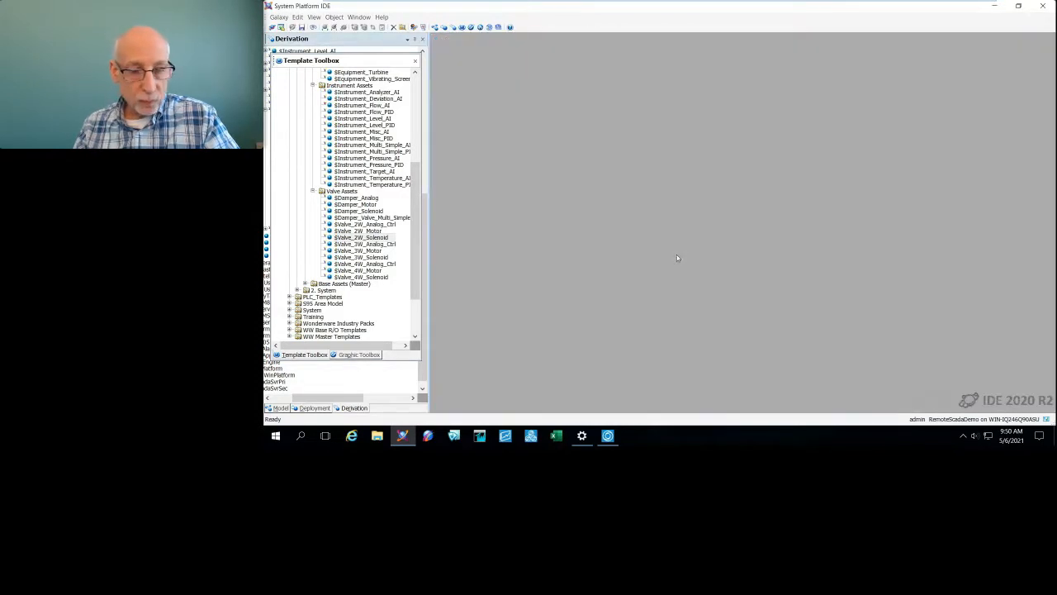
Reset the IDE layout, float the Model view over the empty workspace and enlarge it.
{"action": "left_click_drag", "start_coordinate": [414, 238], "coordinate": [413, 259]}
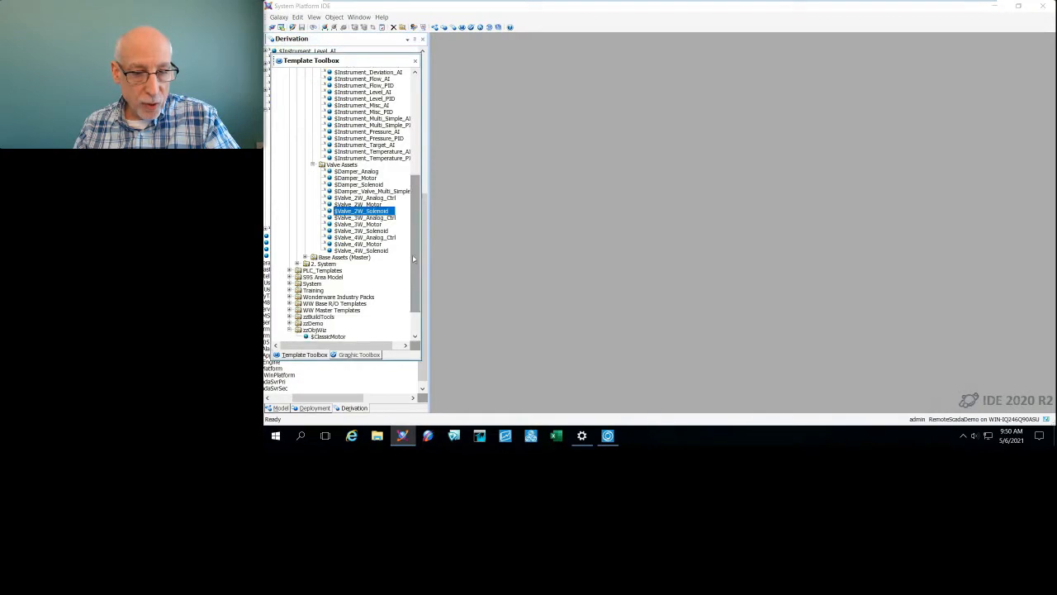
{"action": "left_click", "coordinate": [314, 17]}
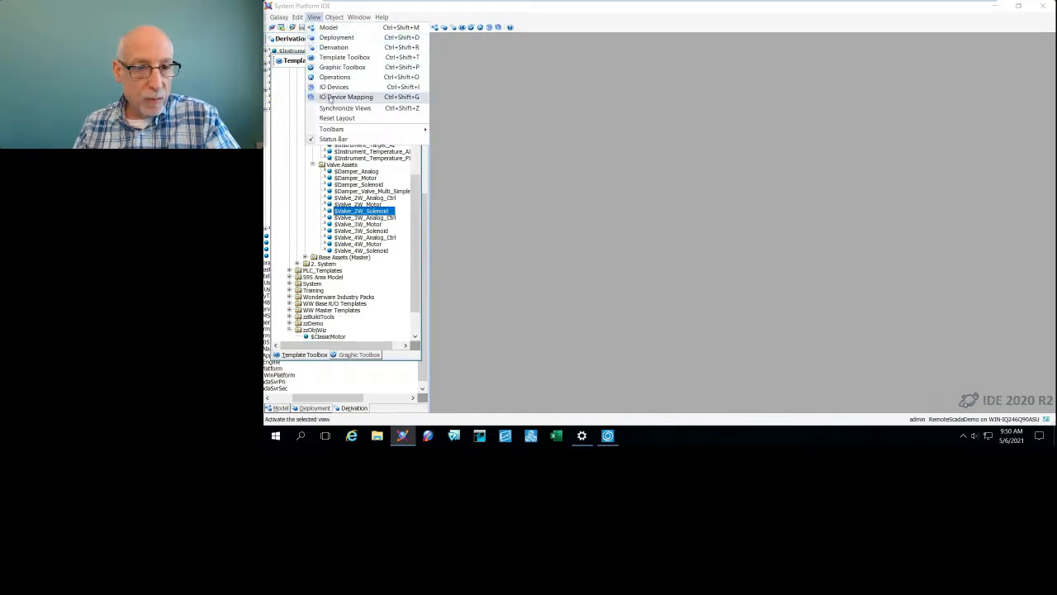
{"action": "left_click", "coordinate": [338, 118]}
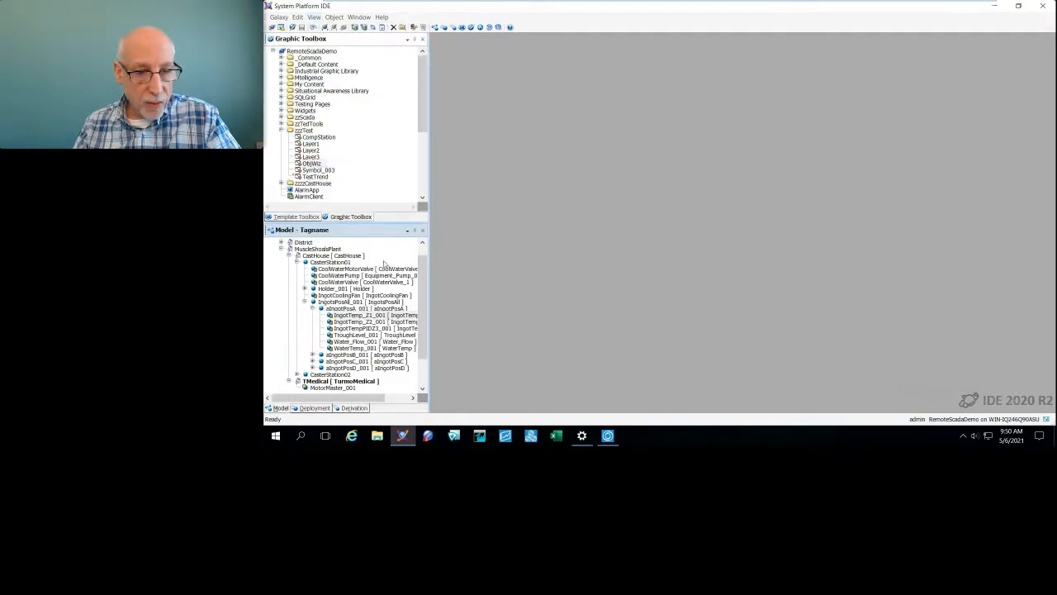
{"action": "left_click_drag", "start_coordinate": [377, 230], "coordinate": [658, 221]}
{"action": "left_click_drag", "start_coordinate": [664, 265], "coordinate": [853, 334]}
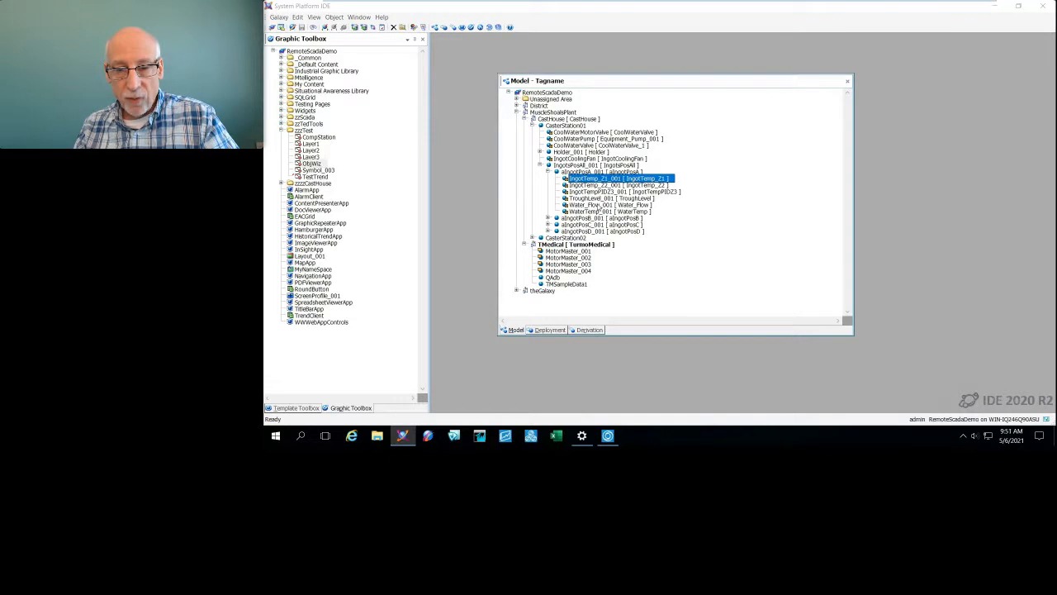
Collapse IngotsPosAll_001, expand CasterStation02 with Holder_002, IngotsPosAll_002 and aIngotPosA_002, and shift the Model view slightly upward.
{"action": "left_click", "coordinate": [596, 205]}
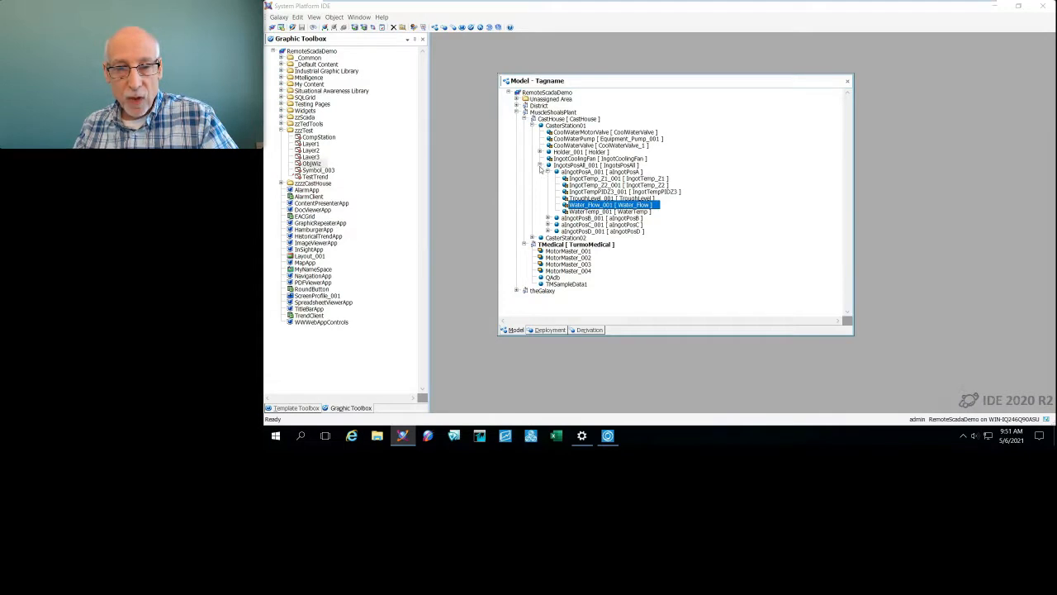
{"action": "left_click", "coordinate": [540, 165]}
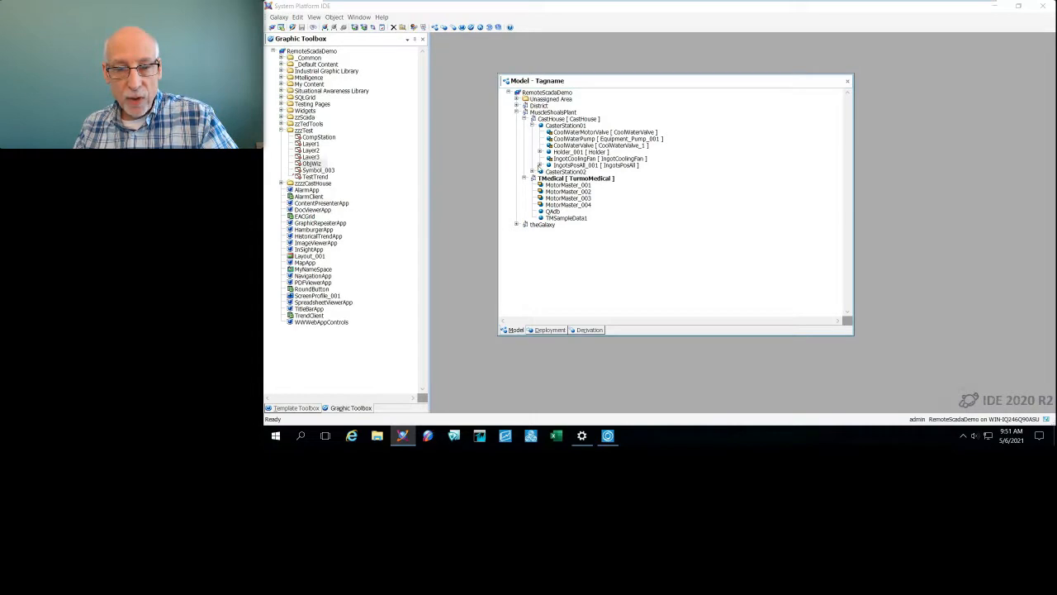
{"action": "left_click", "coordinate": [533, 172]}
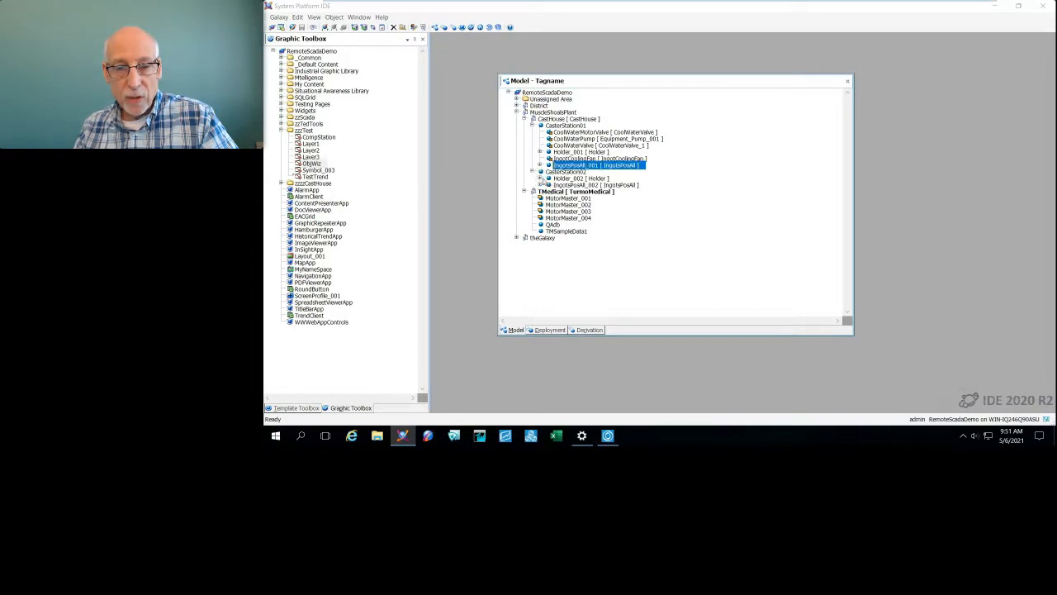
{"action": "left_click", "coordinate": [540, 178]}
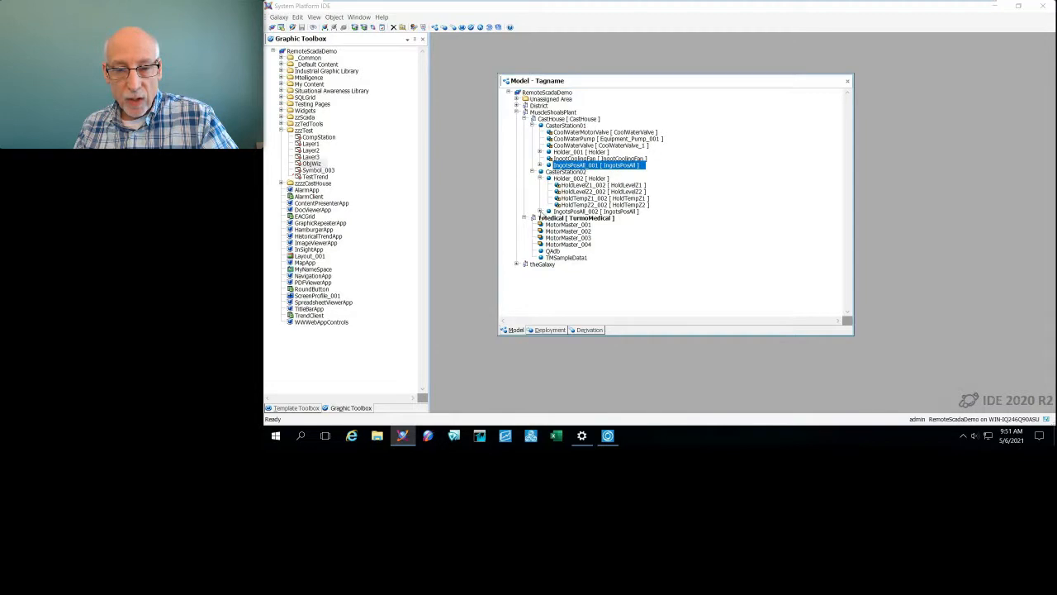
{"action": "left_click", "coordinate": [540, 211]}
{"action": "left_click", "coordinate": [547, 218]}
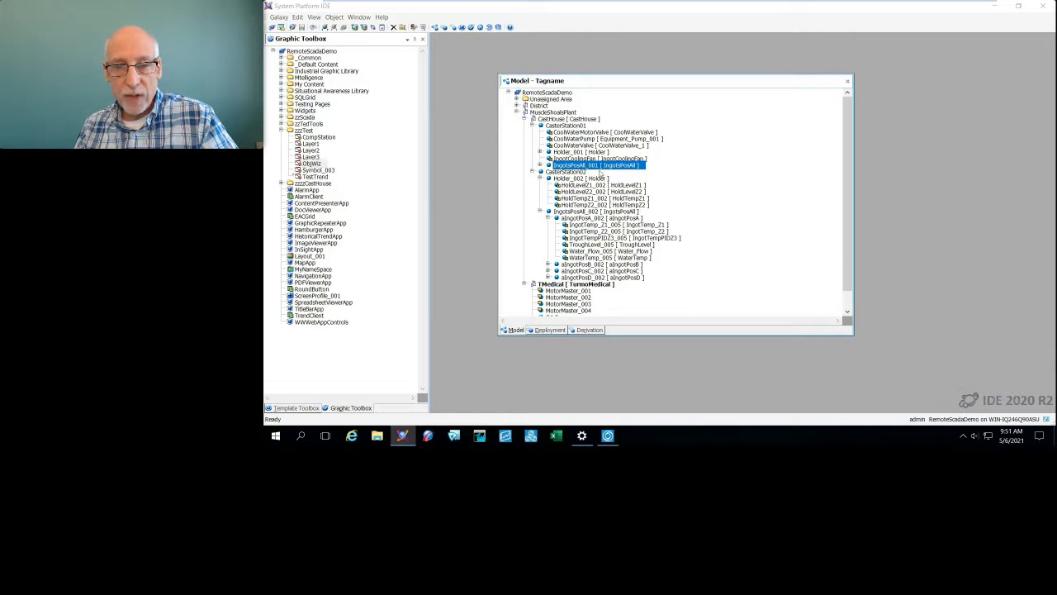
{"action": "left_click", "coordinate": [629, 85]}
{"action": "left_click_drag", "start_coordinate": [630, 85], "coordinate": [637, 71]}
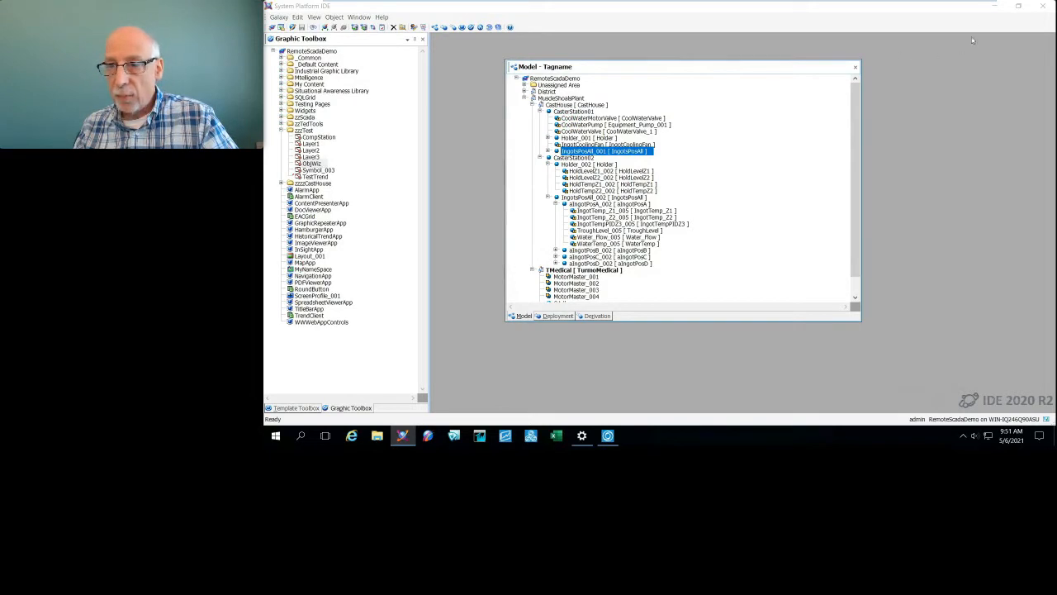
Switch to the running operations view and inspect the faceplates of the MOV and the Cool Water Control valve.
{"action": "left_click", "coordinate": [995, 6]}
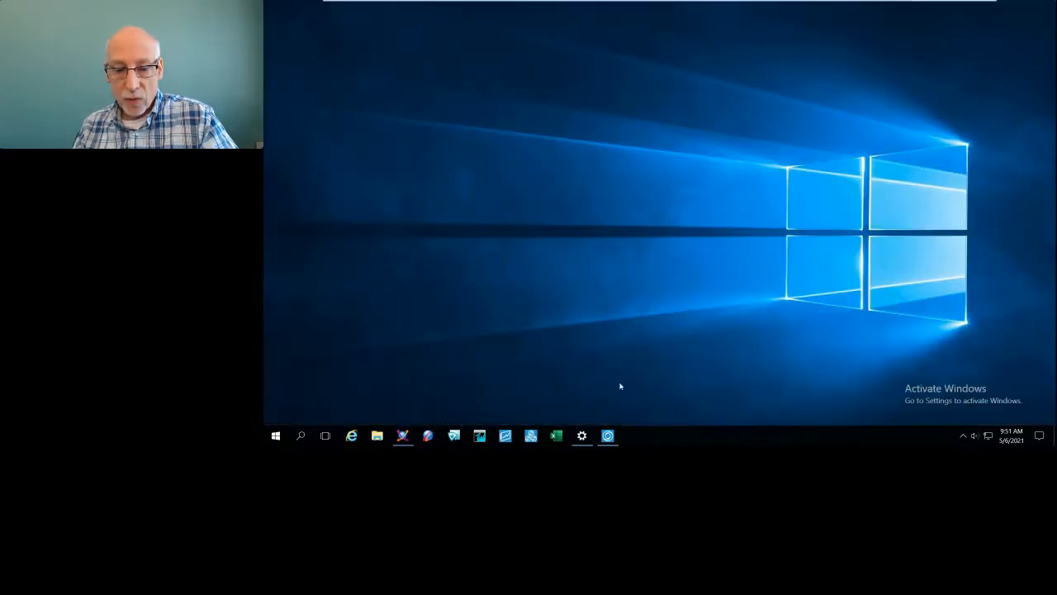
{"action": "left_click", "coordinate": [608, 435]}
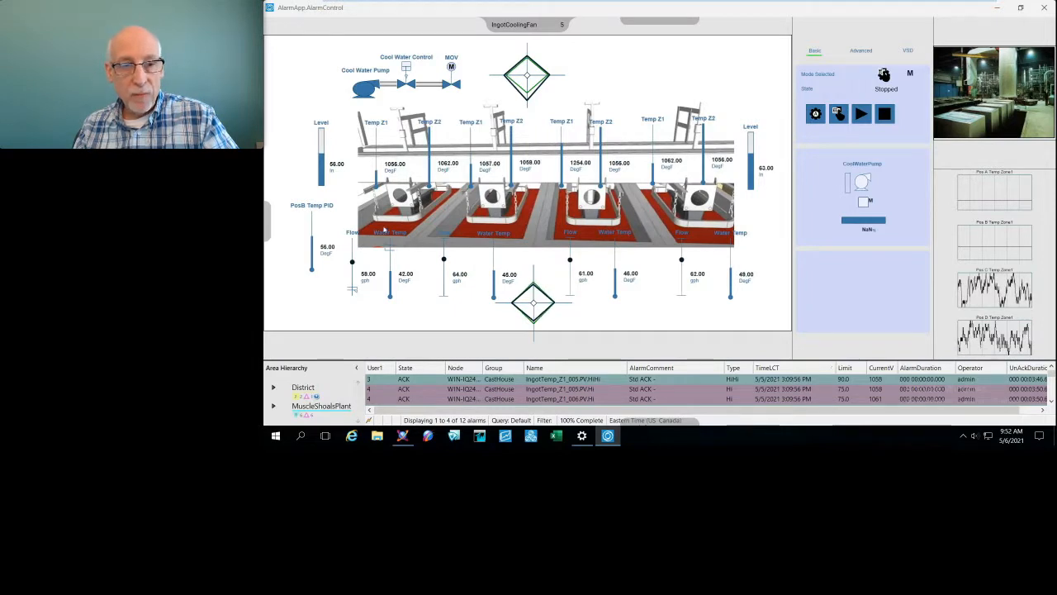
{"action": "left_click", "coordinate": [453, 76]}
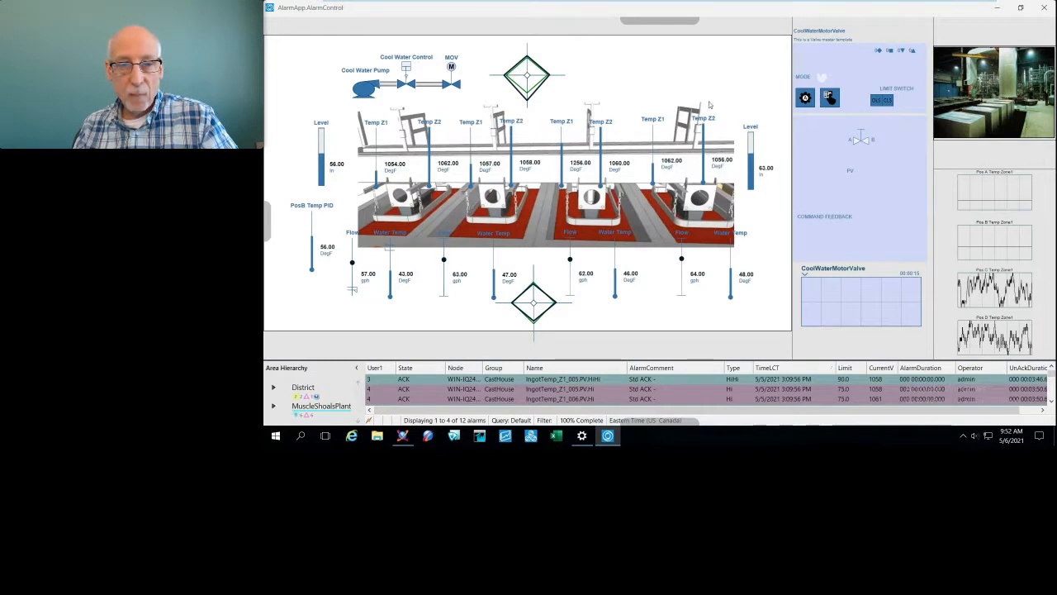
{"action": "left_click", "coordinate": [408, 85]}
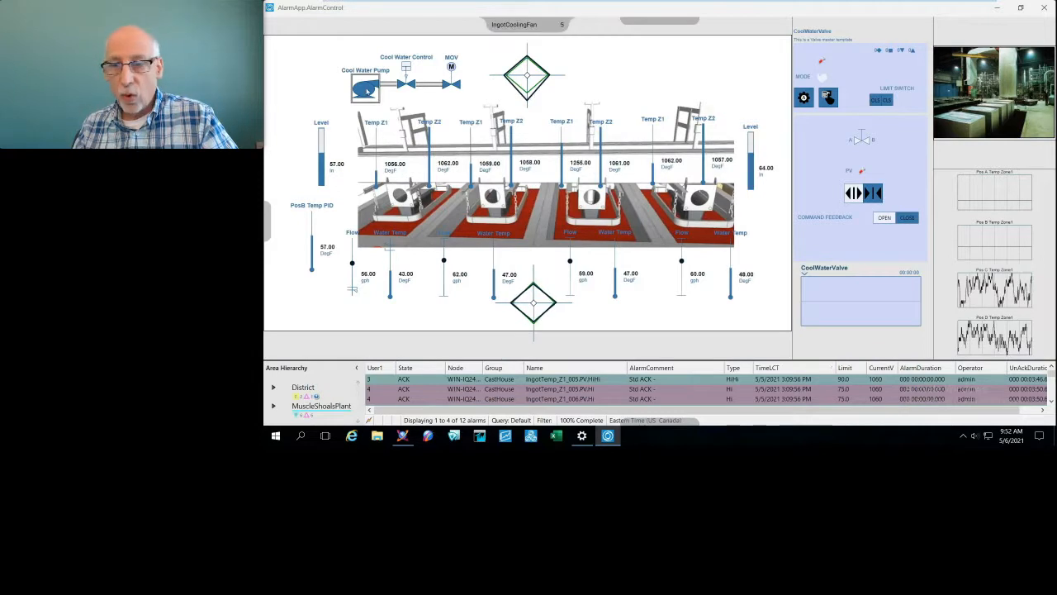
Open the Cool Water Pump faceplate, operate a Basic page command, and review its Advanced and VSD pages with their trends.
{"action": "left_click", "coordinate": [366, 91]}
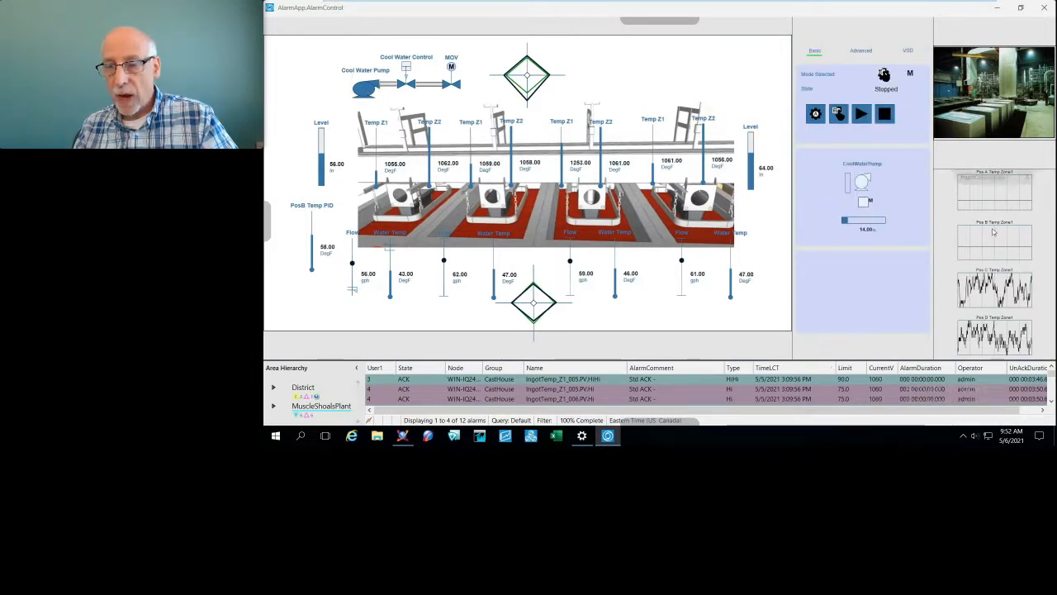
{"action": "left_click", "coordinate": [838, 115]}
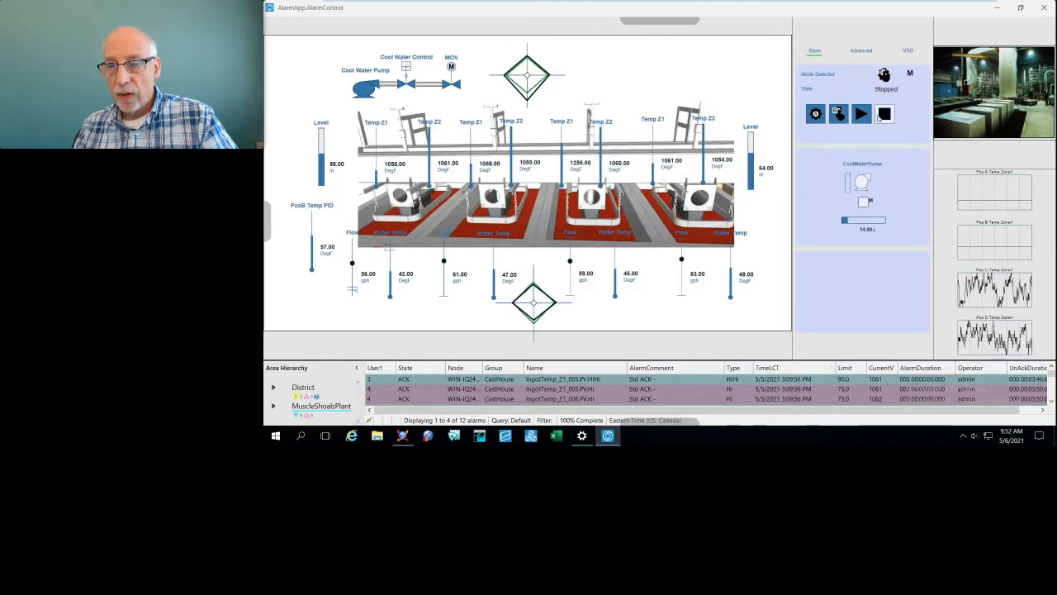
{"action": "left_click", "coordinate": [861, 52]}
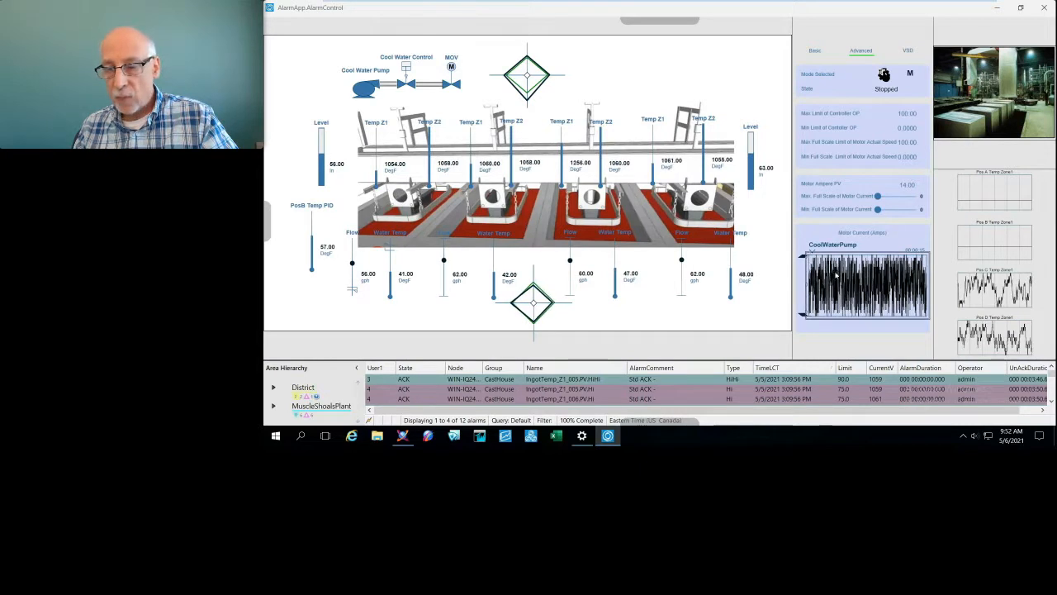
{"action": "mouse_move", "coordinate": [875, 283]}
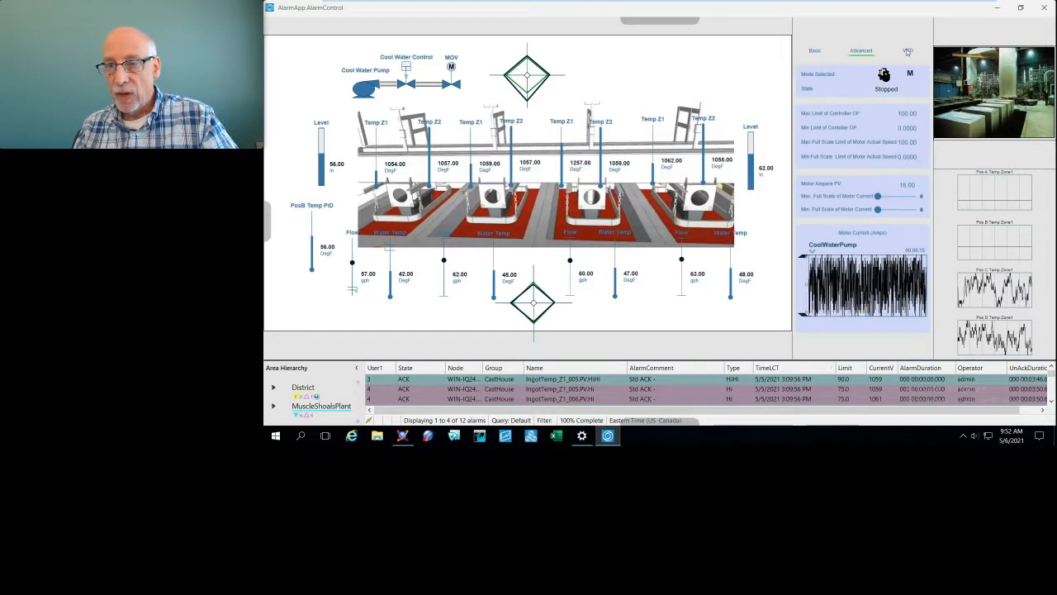
{"action": "left_click", "coordinate": [906, 50]}
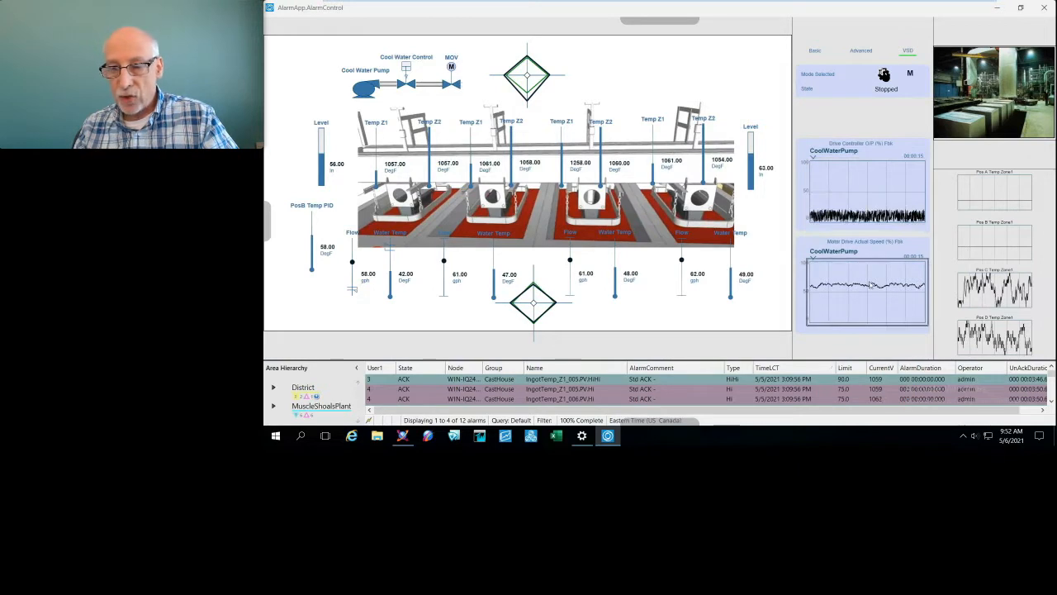
{"action": "mouse_move", "coordinate": [871, 285]}
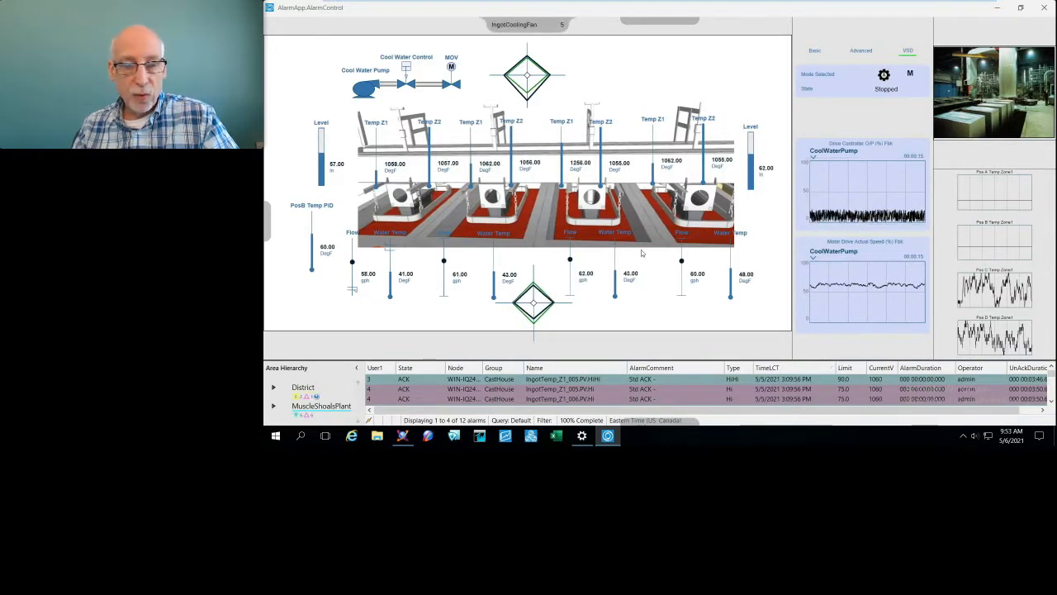
View the TroughLevel_001 faceplate with a 30-minute trend, plus the PosB Temp PID, first Flow and first Water Temp faceplates.
{"action": "left_click", "coordinate": [325, 158]}
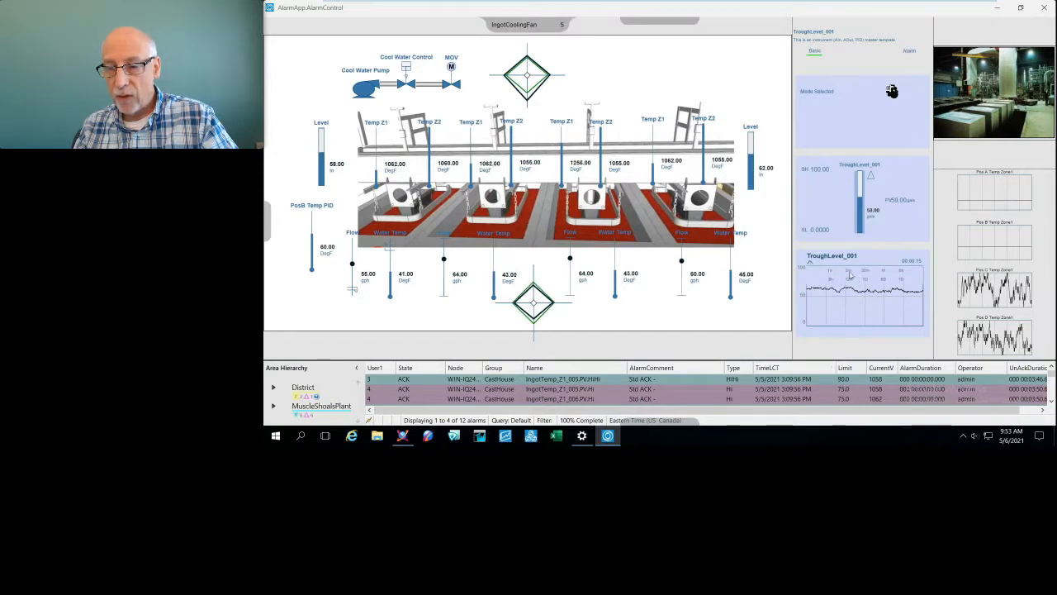
{"action": "left_click", "coordinate": [865, 272]}
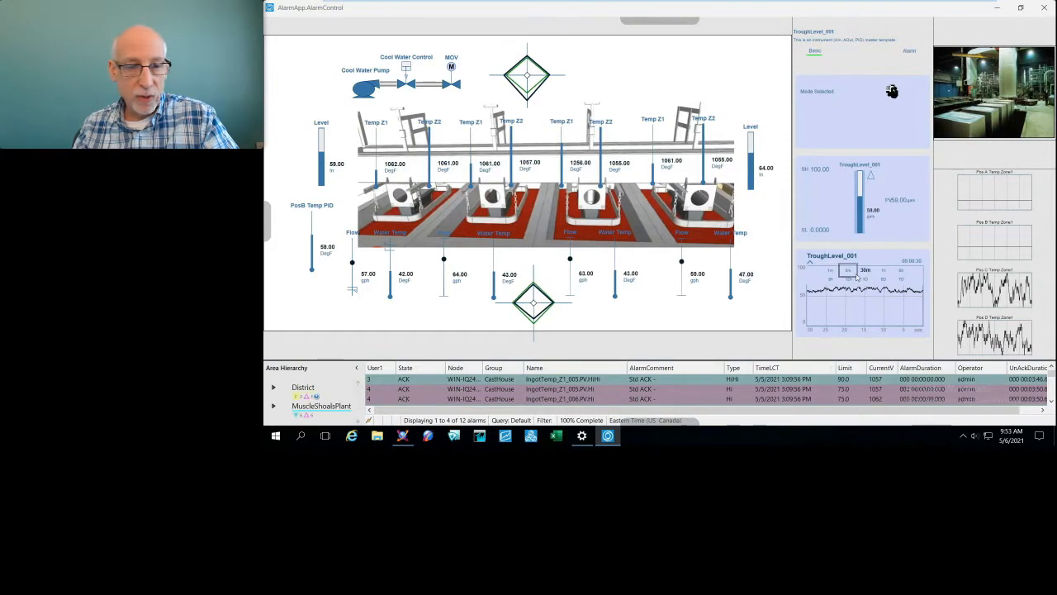
{"action": "left_click", "coordinate": [311, 249]}
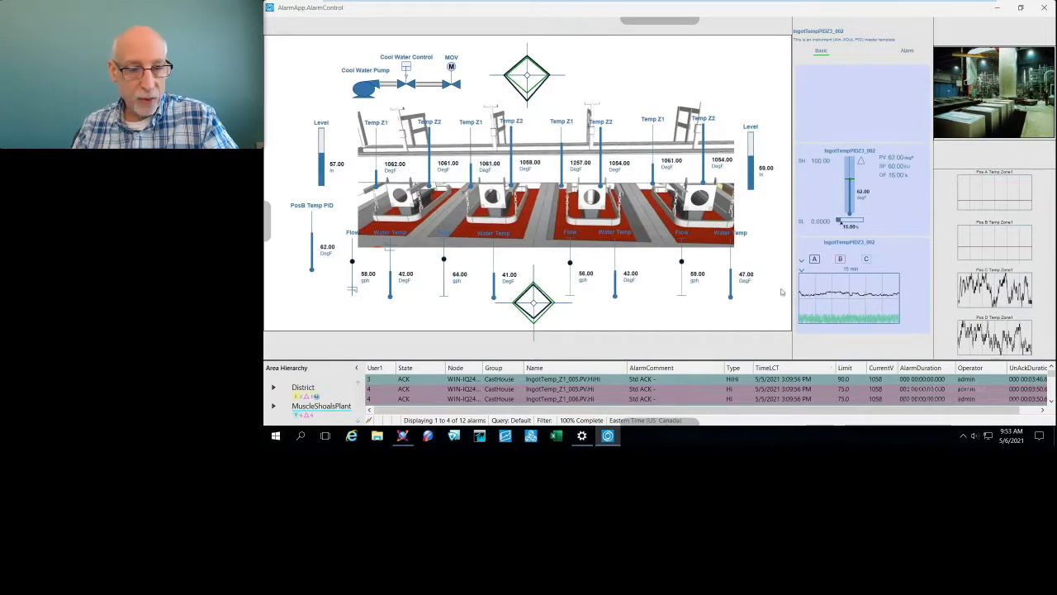
{"action": "left_click", "coordinate": [352, 266]}
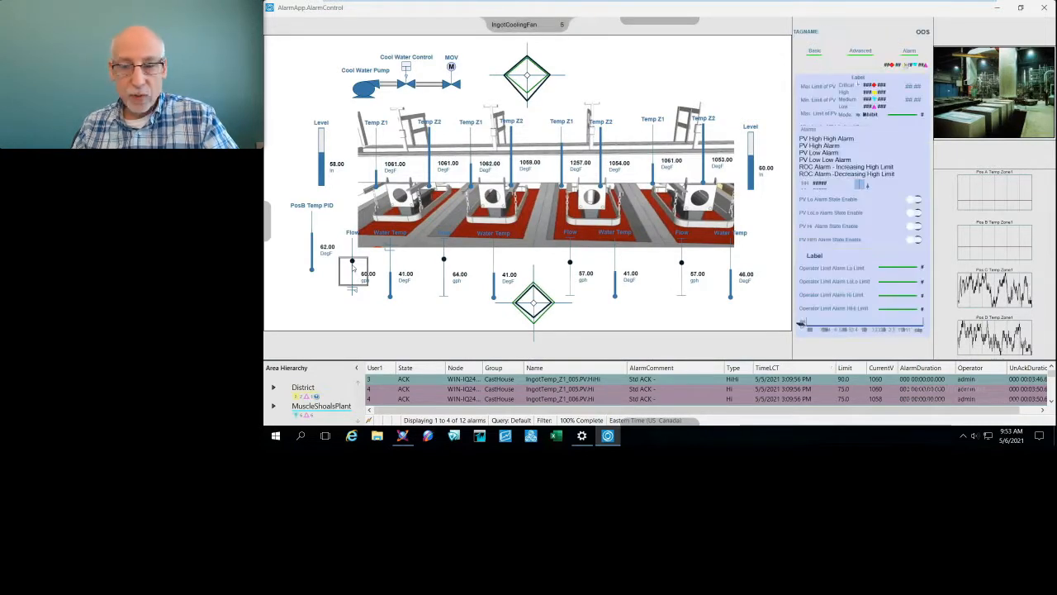
{"action": "left_click", "coordinate": [402, 274]}
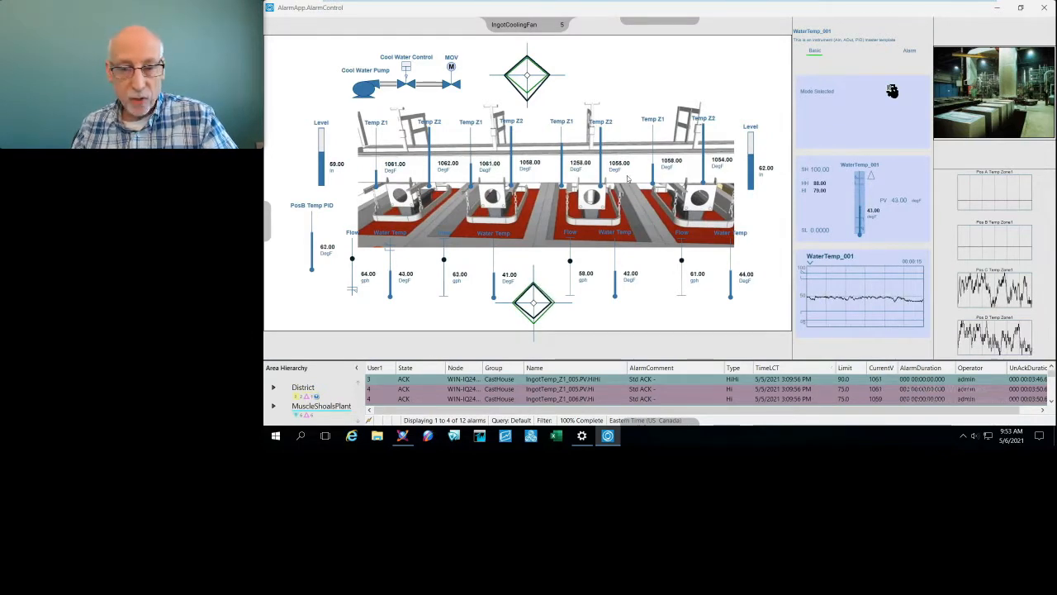
Try to change the HI alarm limit on the WaterTemp_001 faceplate.
{"action": "left_click", "coordinate": [820, 192]}
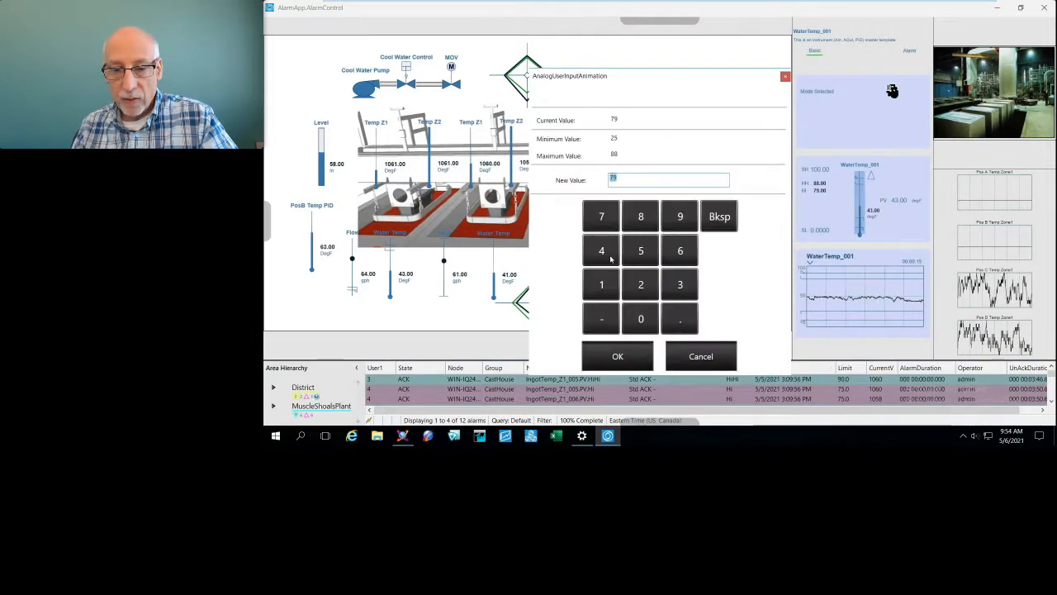
{"action": "left_click", "coordinate": [619, 355]}
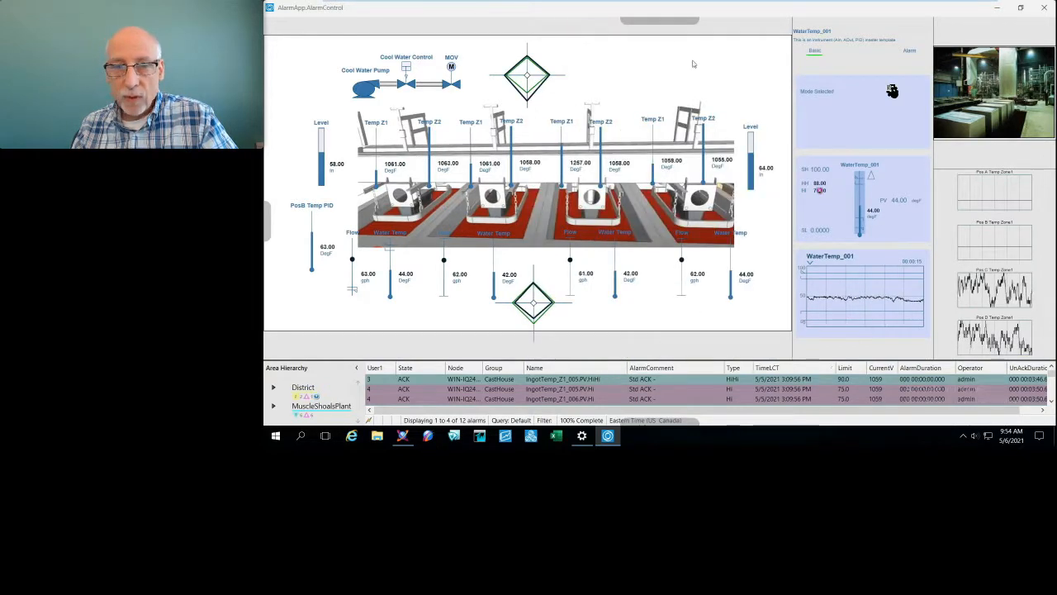
Sign in to the running application with the admin user name.
{"action": "left_click", "coordinate": [640, 25]}
{"action": "left_click", "coordinate": [296, 57]}
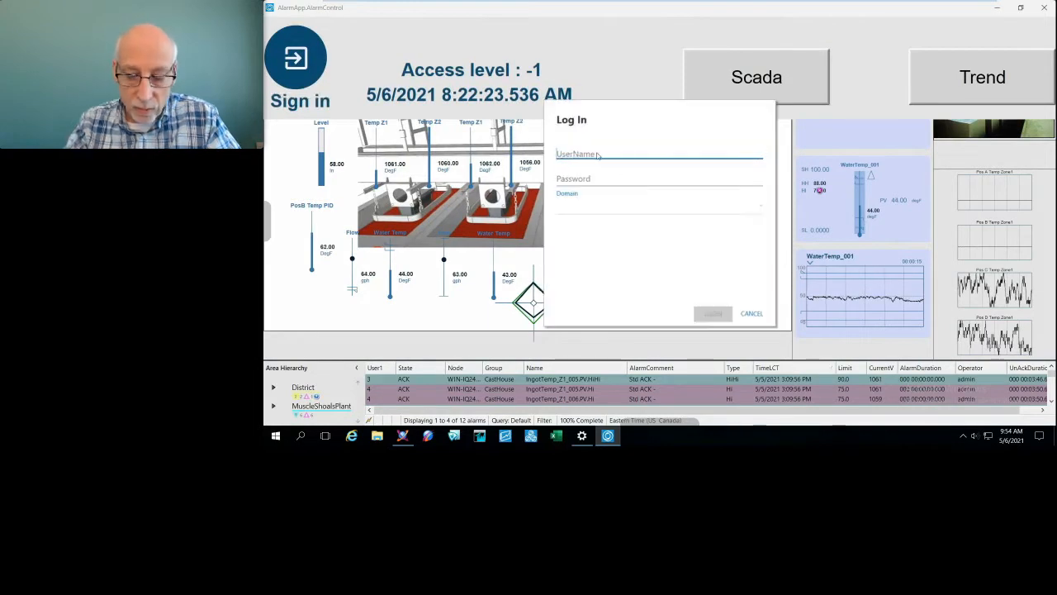
{"action": "left_click", "coordinate": [598, 154]}
{"action": "type", "text": "d"}
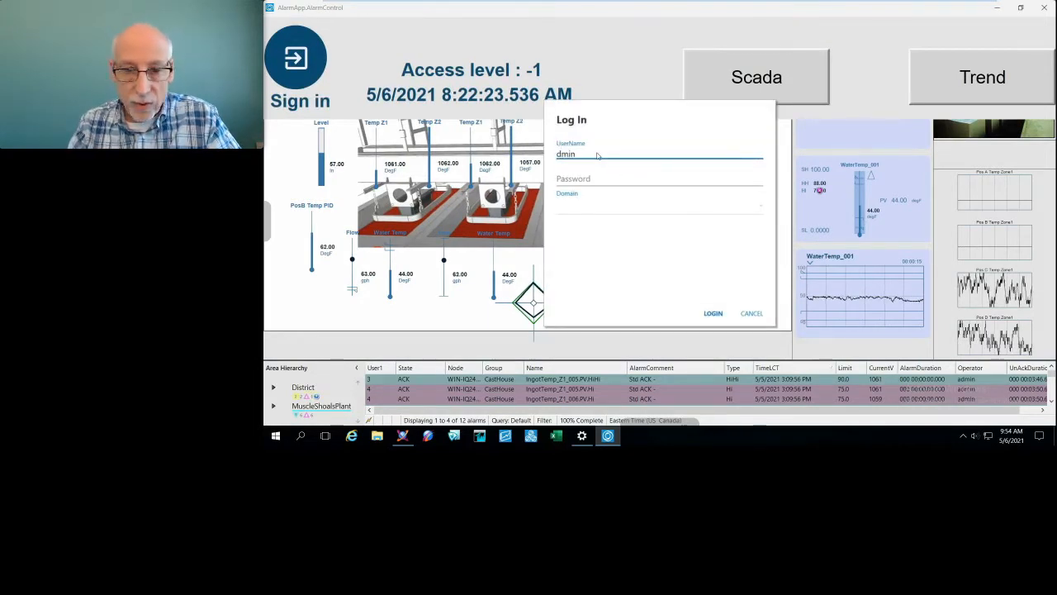
{"action": "key", "text": "BackSpace"}
{"action": "type", "text": "ad"}
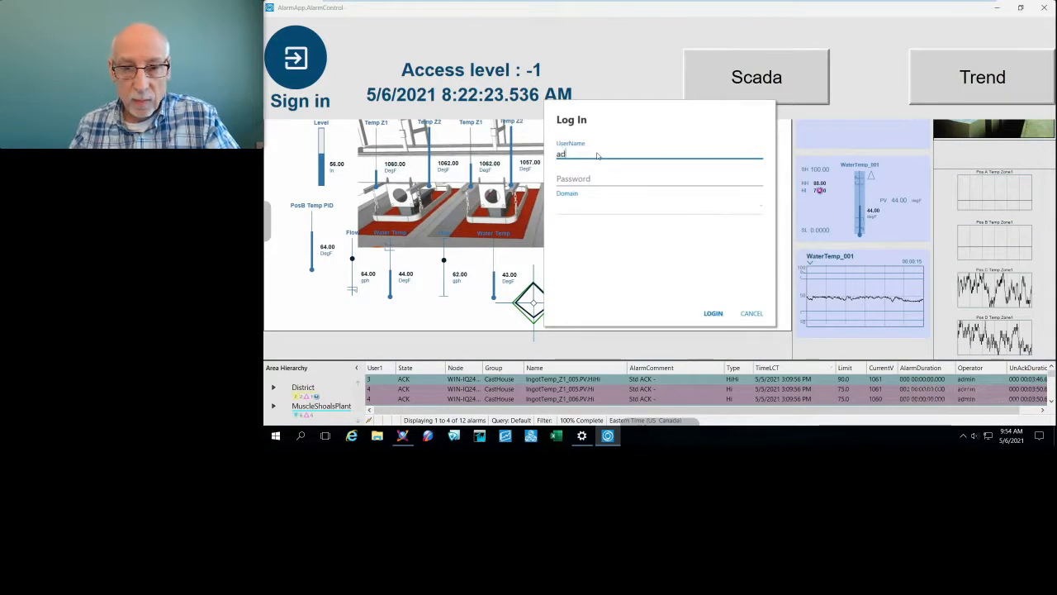
{"action": "left_click", "coordinate": [713, 316]}
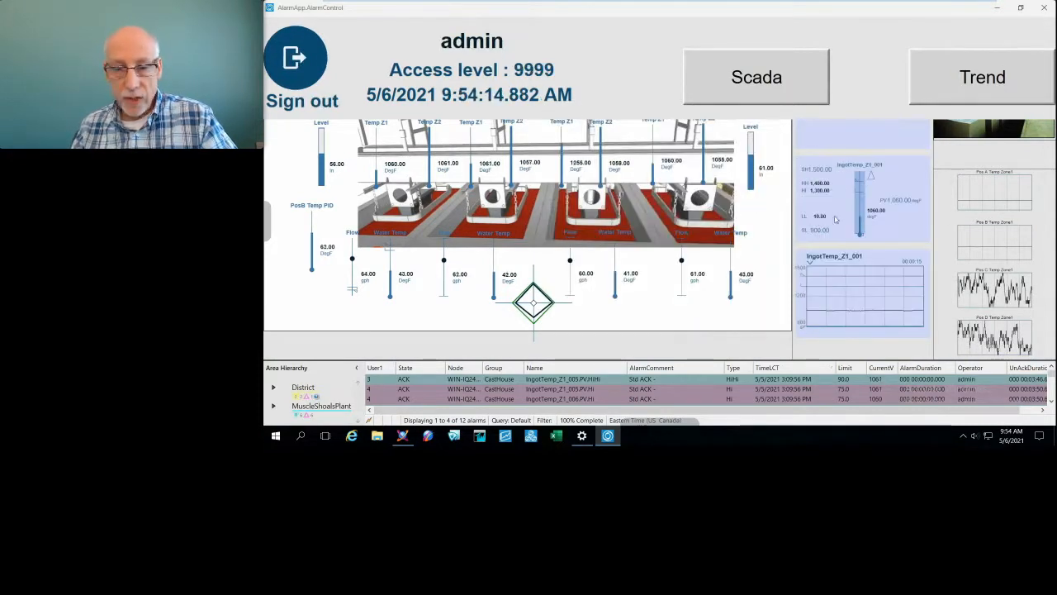
Bring back the WaterTemp_001 faceplate and set its HI alarm limit to 35.
{"action": "left_click", "coordinate": [654, 275]}
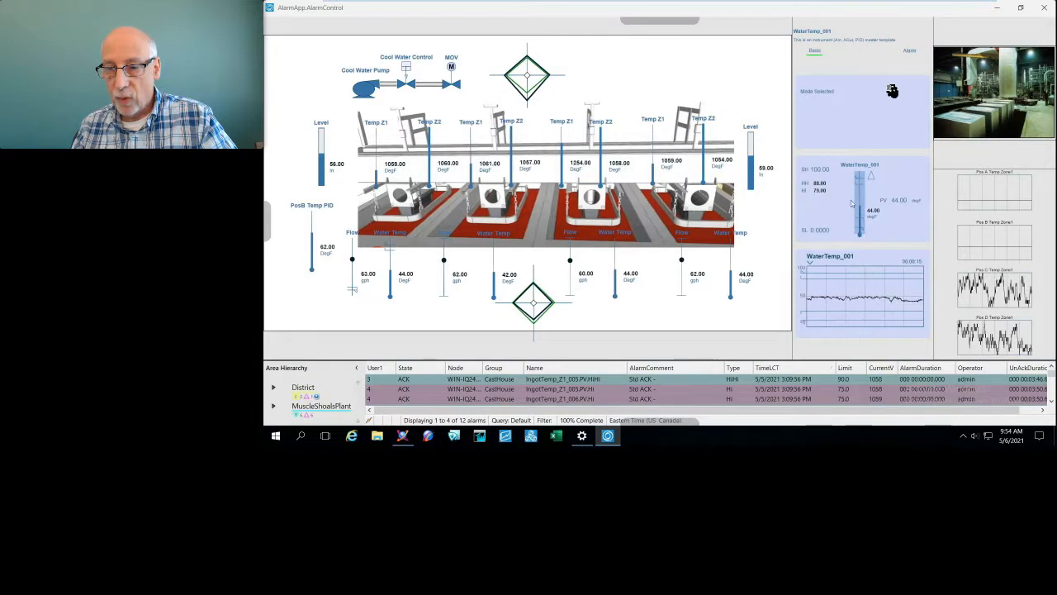
{"action": "left_click", "coordinate": [819, 190]}
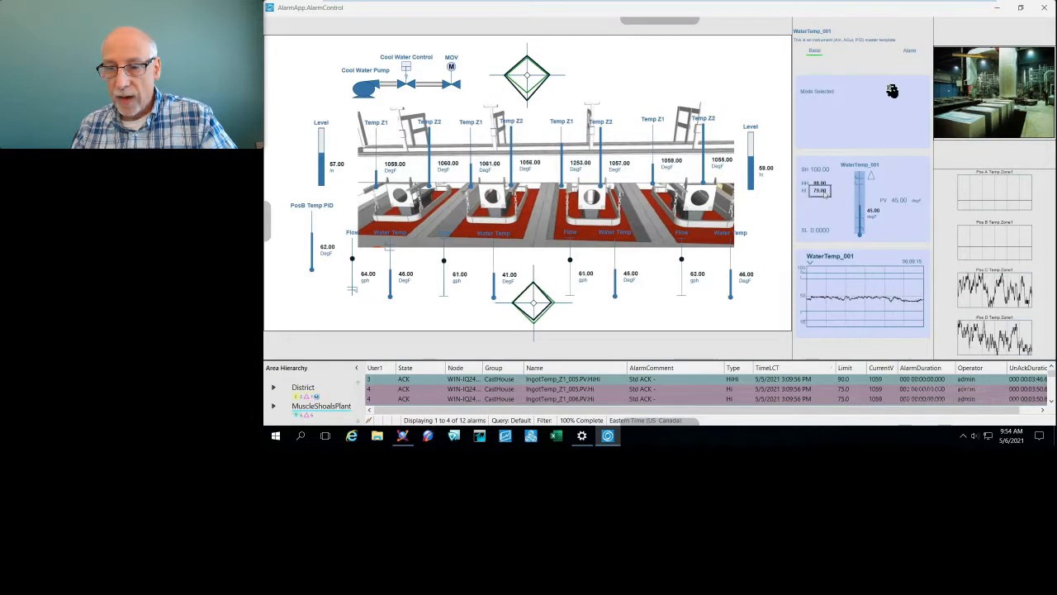
{"action": "left_click", "coordinate": [676, 284]}
{"action": "left_click", "coordinate": [641, 251]}
{"action": "left_click", "coordinate": [617, 356]}
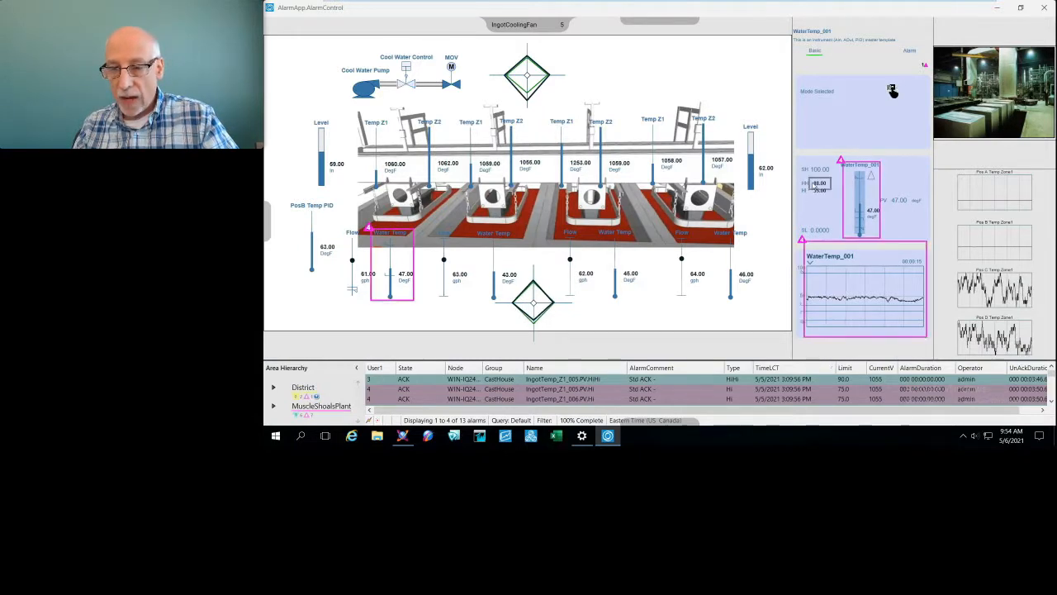
Set the HH alarm limit of WaterTemp_001 to 38.
{"action": "left_click", "coordinate": [814, 186]}
{"action": "type", "text": "38"}
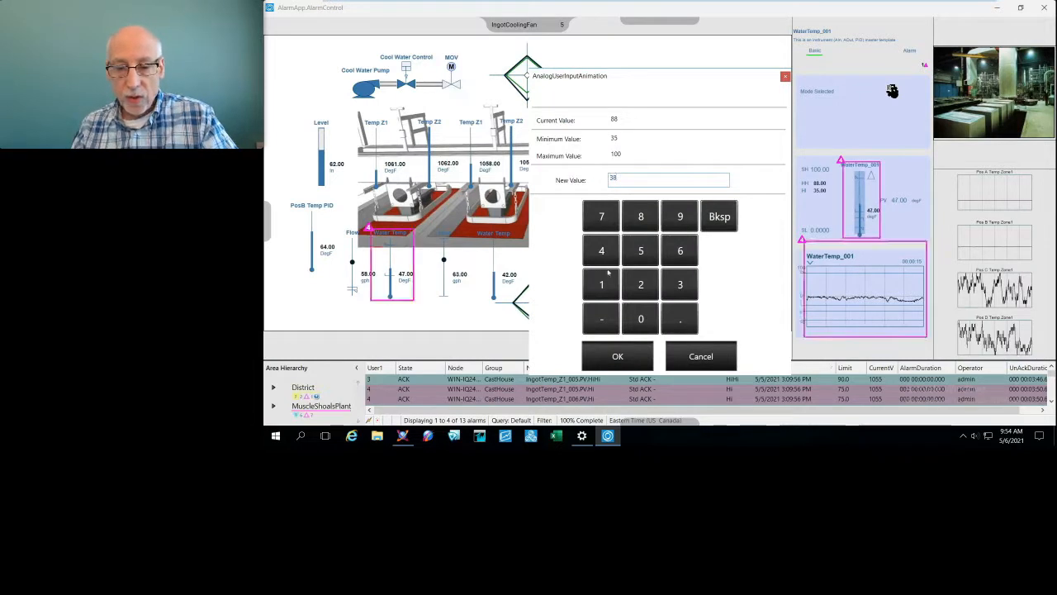
{"action": "left_click", "coordinate": [636, 350]}
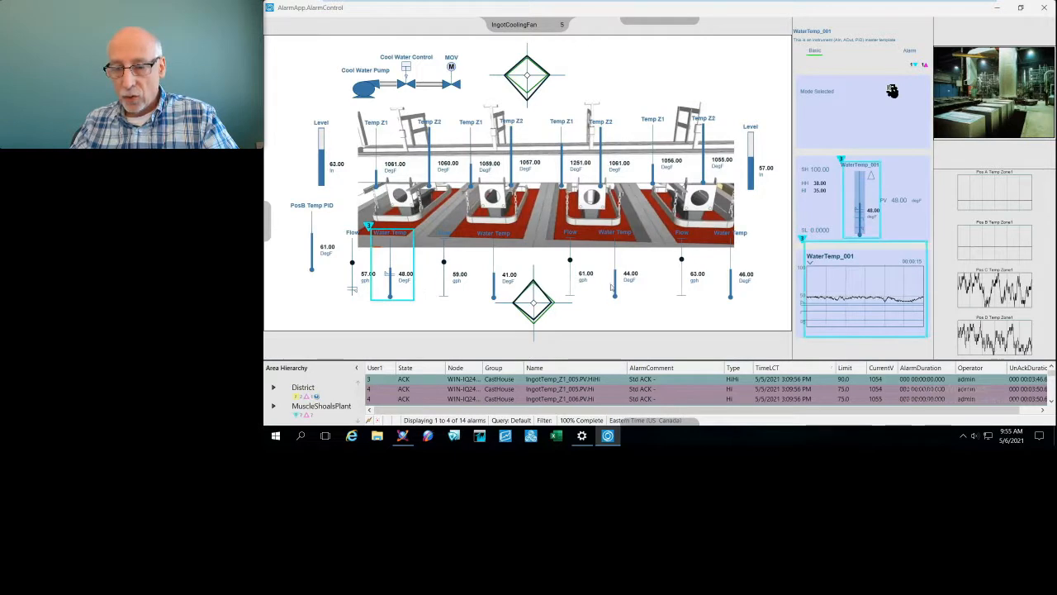
Navigate to the CasterStation01 overview through the asset hierarchy.
{"action": "mouse_move", "coordinate": [848, 285]}
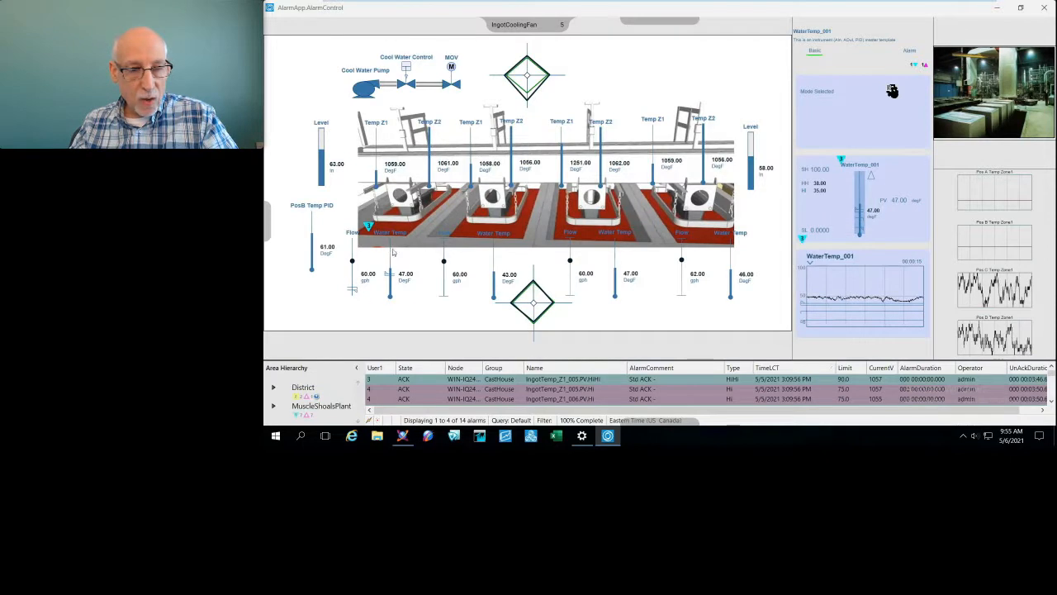
{"action": "left_click", "coordinate": [268, 222]}
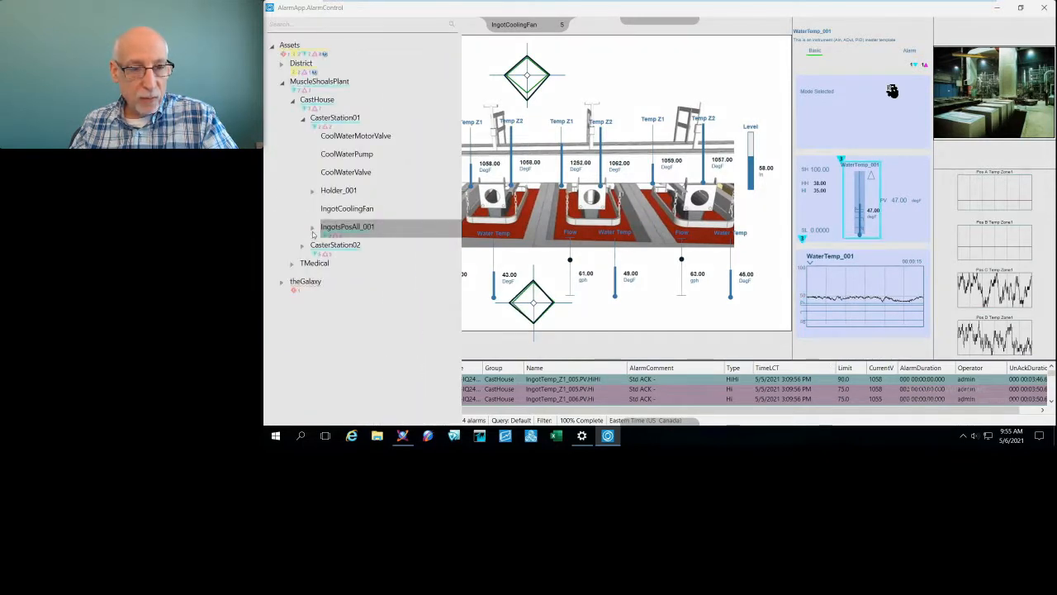
{"action": "left_click", "coordinate": [336, 118]}
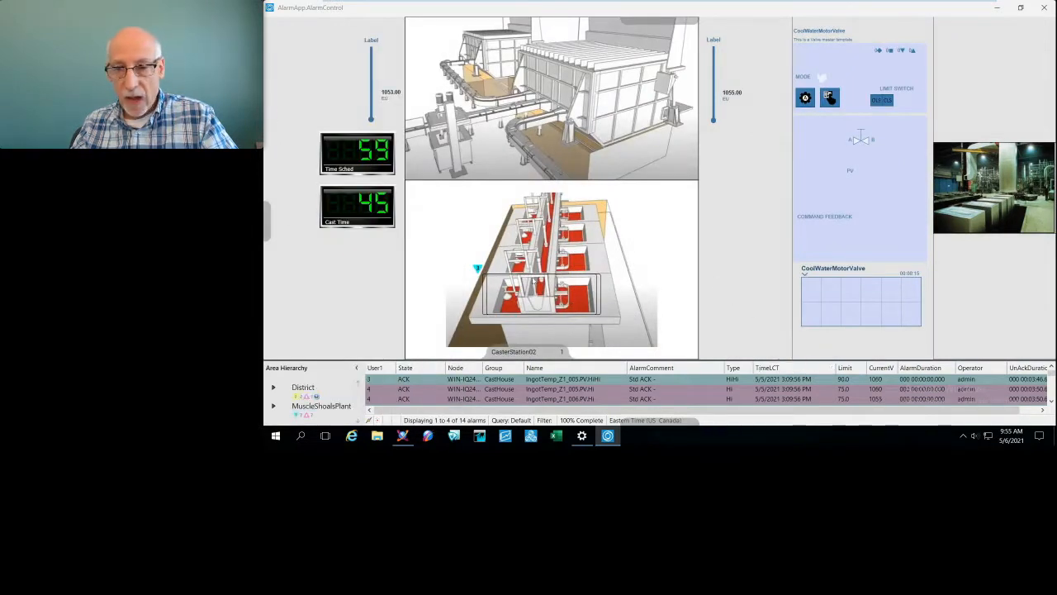
Sort the alarms newest first, select the WaterTemp_001.PV.HiHi alarm, and view the Alarm page of the WaterTemp_001 faceplate.
{"action": "left_click", "coordinate": [815, 369]}
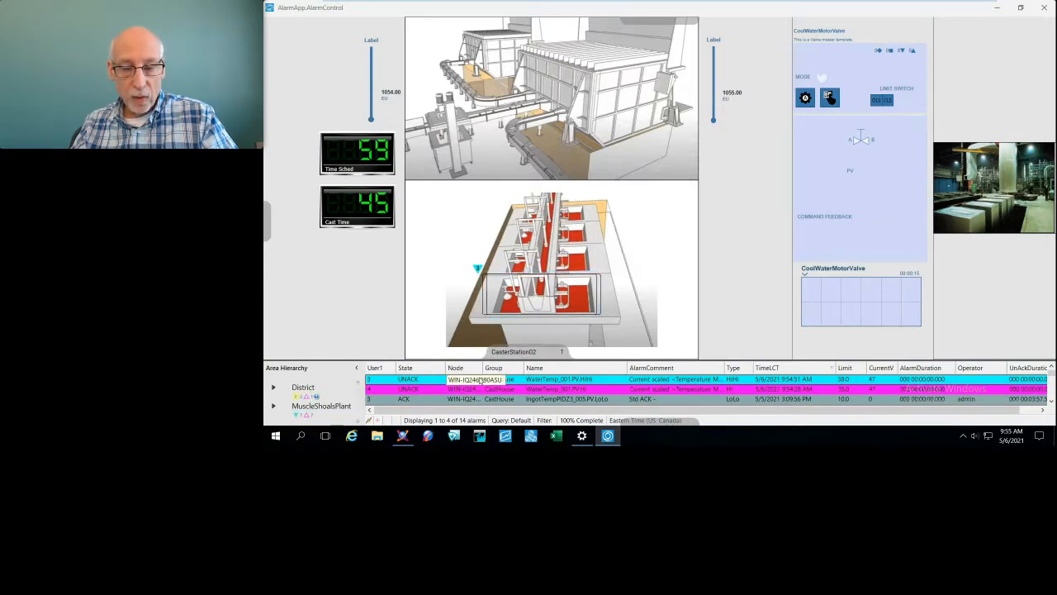
{"action": "left_click", "coordinate": [563, 380]}
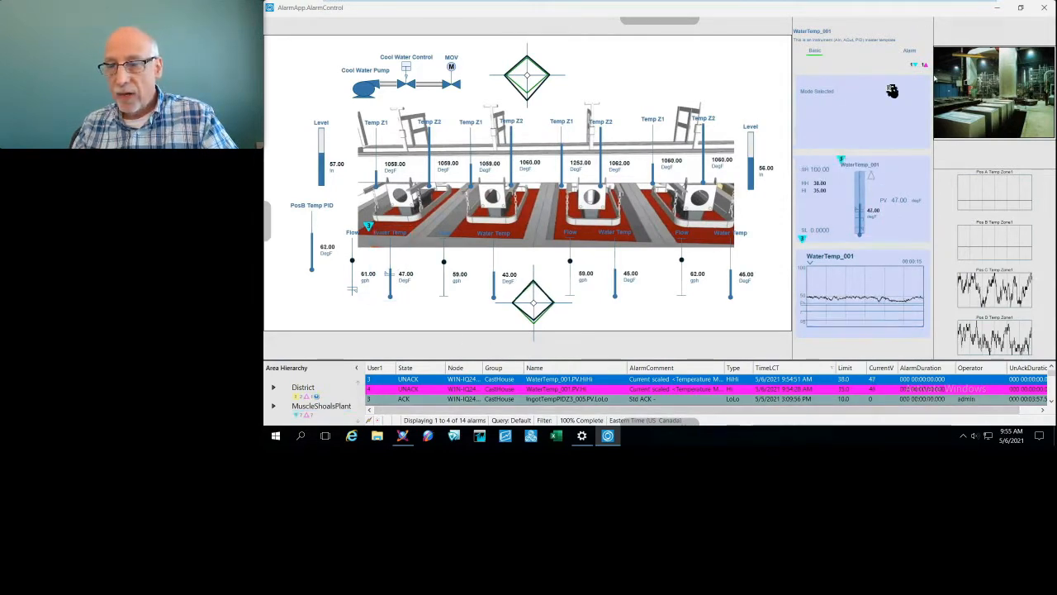
{"action": "left_click", "coordinate": [909, 52]}
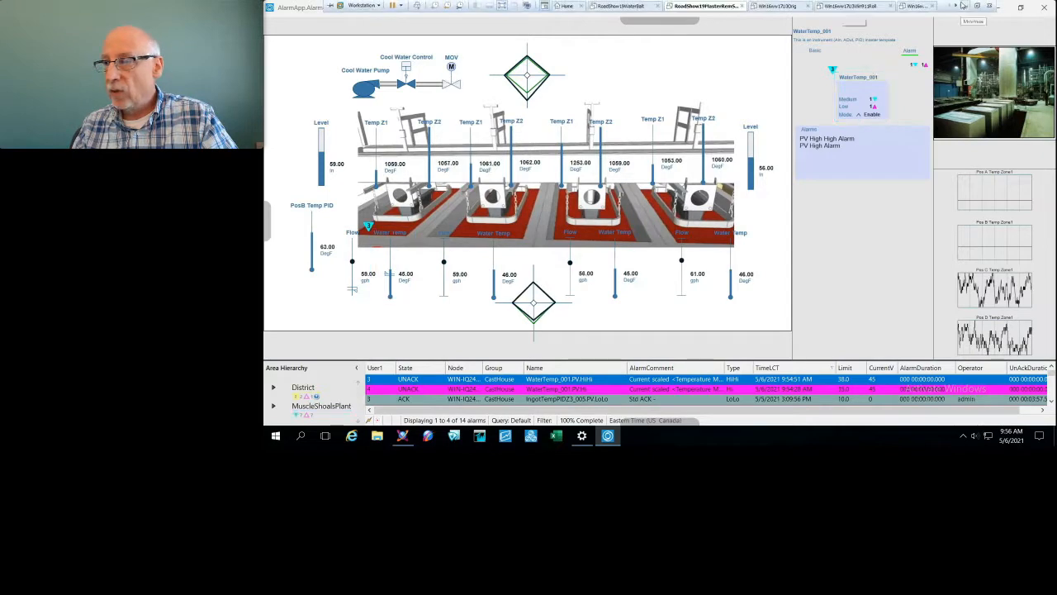
Minimise the remote session, move the Asset Library User Guide PDF window fully into view, and go to its title page.
{"action": "left_click", "coordinate": [971, 6]}
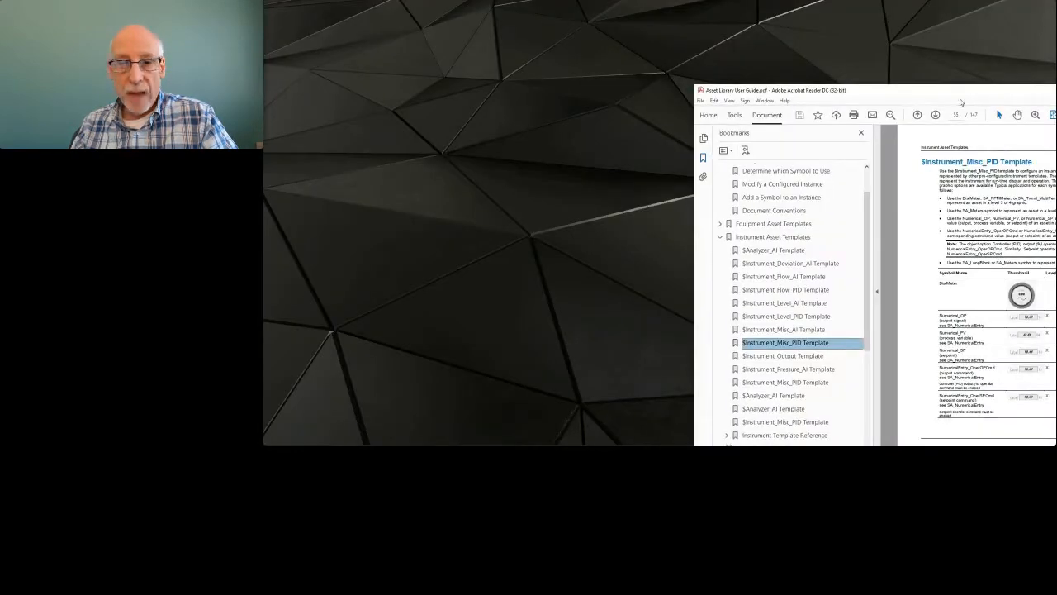
{"action": "left_click_drag", "start_coordinate": [958, 89], "coordinate": [668, 52]}
{"action": "left_click_drag", "start_coordinate": [926, 52], "coordinate": [613, 41]}
{"action": "scroll", "coordinate": [529, 182], "scroll_direction": "up", "scroll_amount": 2}
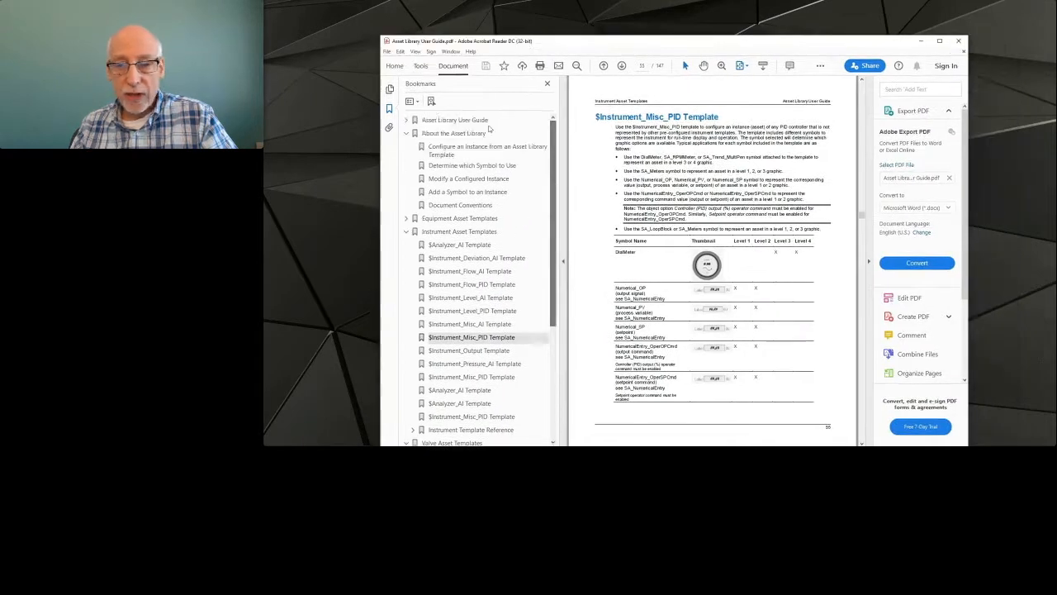
{"action": "left_click", "coordinate": [456, 120]}
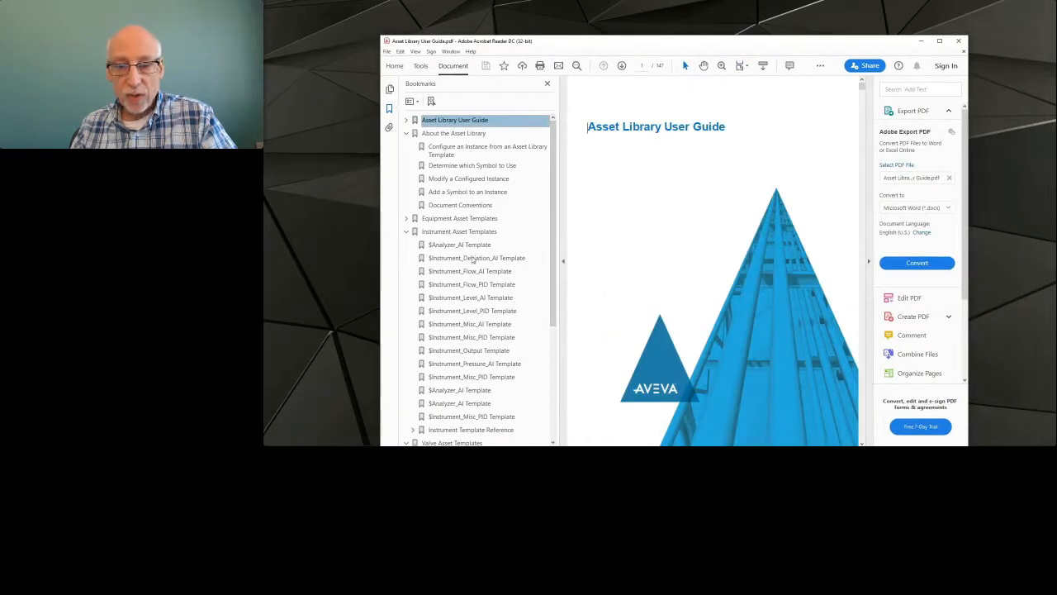
Go to the $Instrument_Flow_AI and $Instrument_Level_AI template sections of the guide and review the symbol tables on the following pages.
{"action": "left_click", "coordinate": [546, 271]}
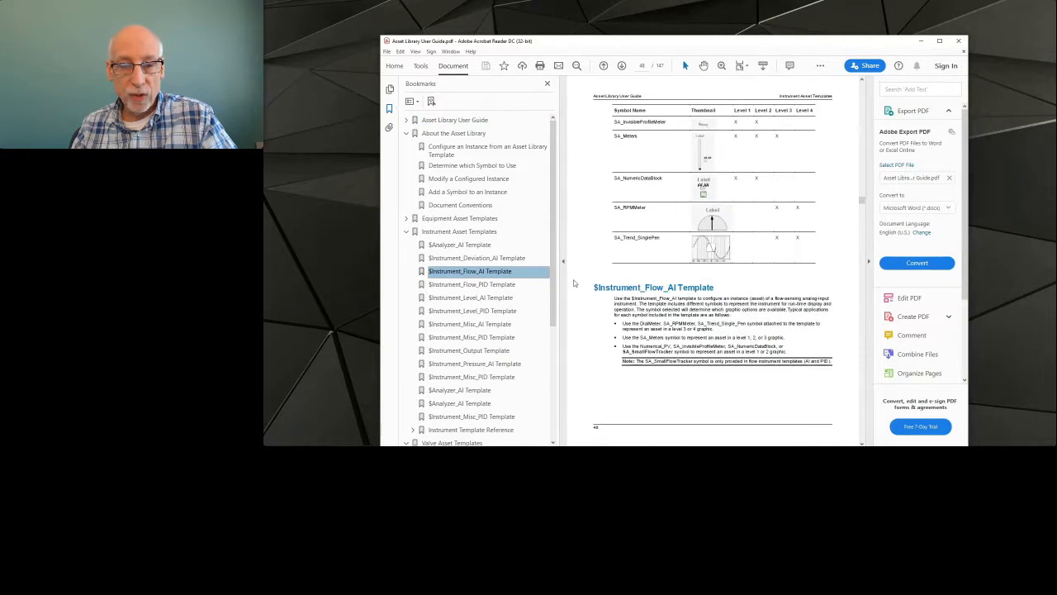
{"action": "left_click", "coordinate": [498, 299]}
{"action": "scroll", "coordinate": [599, 286], "scroll_direction": "down", "scroll_amount": 10}
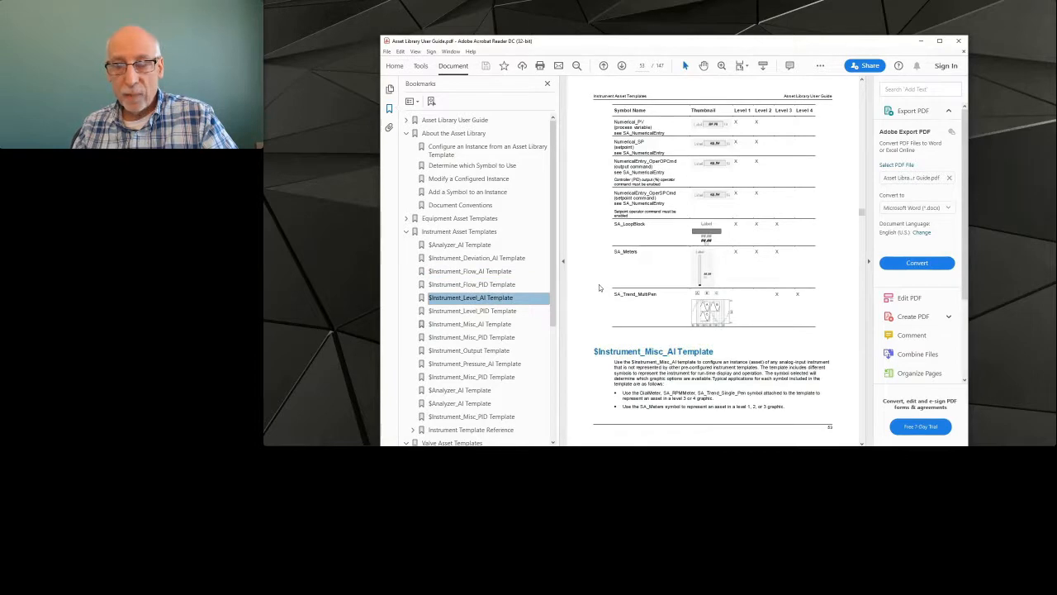
{"action": "scroll", "coordinate": [599, 287], "scroll_direction": "down", "scroll_amount": 5}
{"action": "scroll", "coordinate": [601, 289], "scroll_direction": "down", "scroll_amount": 5}
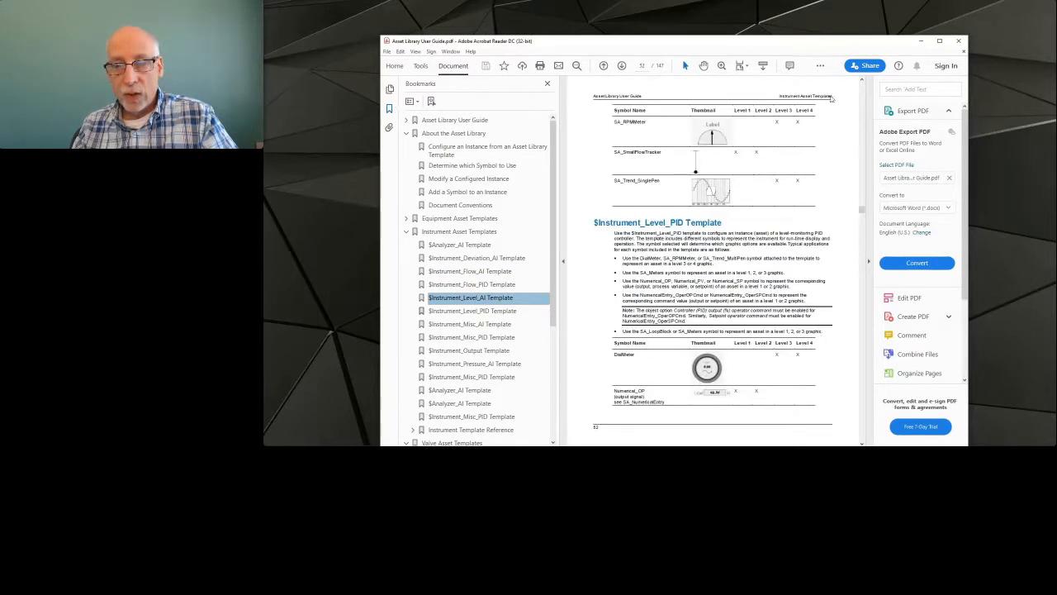
Minimise the user guide, switch to the PowerPoint presentation, and start the slide show from the Thank-you slide.
{"action": "left_click_drag", "start_coordinate": [768, 45], "coordinate": [743, 44]}
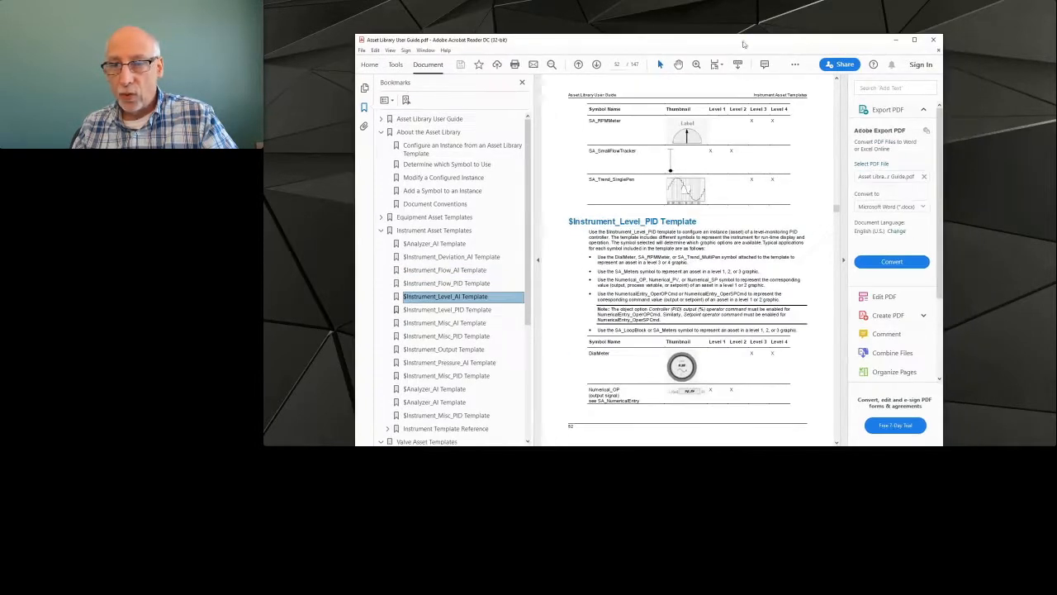
{"action": "left_click", "coordinate": [896, 40]}
{"action": "mouse_move", "coordinate": [755, 439]}
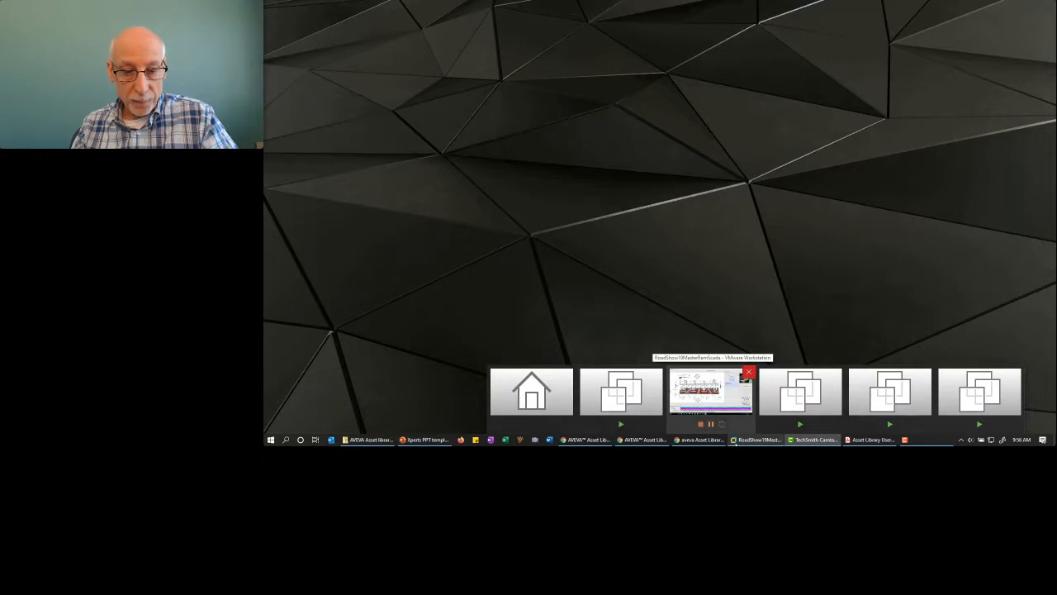
{"action": "left_click", "coordinate": [444, 440]}
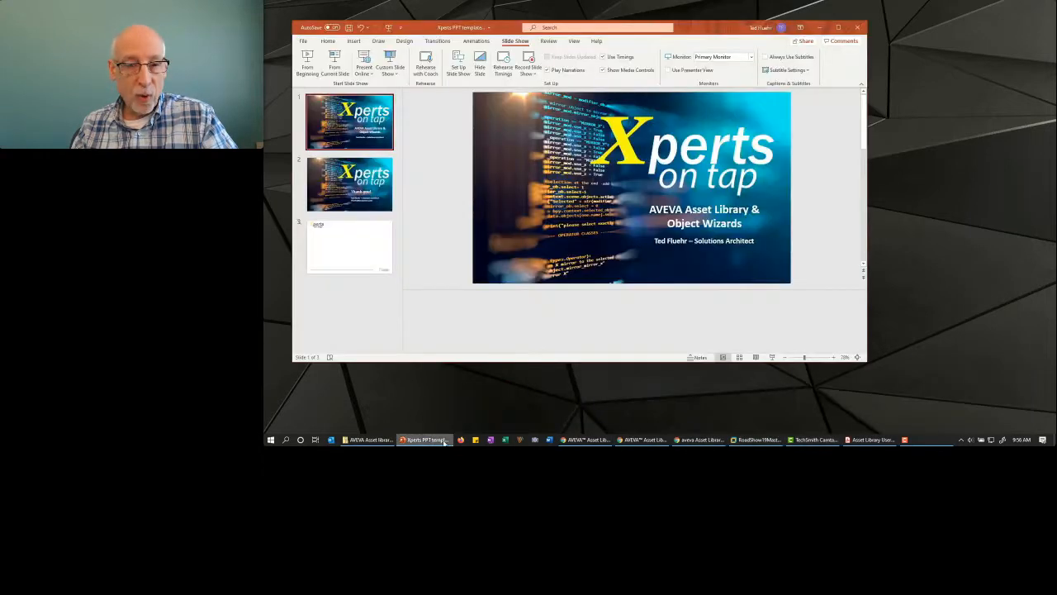
{"action": "scroll", "coordinate": [459, 157], "scroll_direction": "down", "scroll_amount": 1}
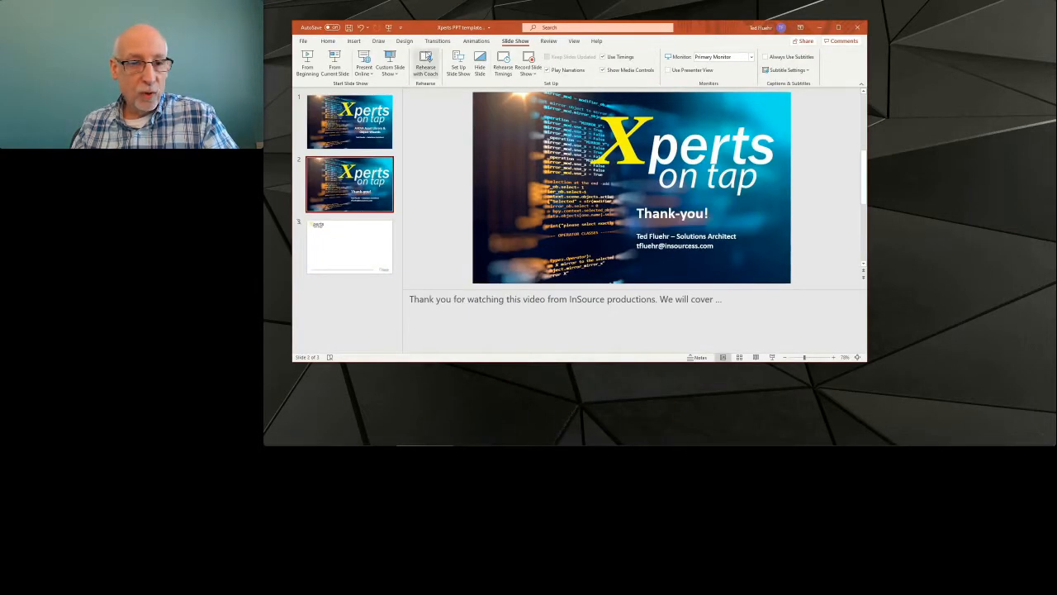
{"action": "left_click", "coordinate": [339, 71]}
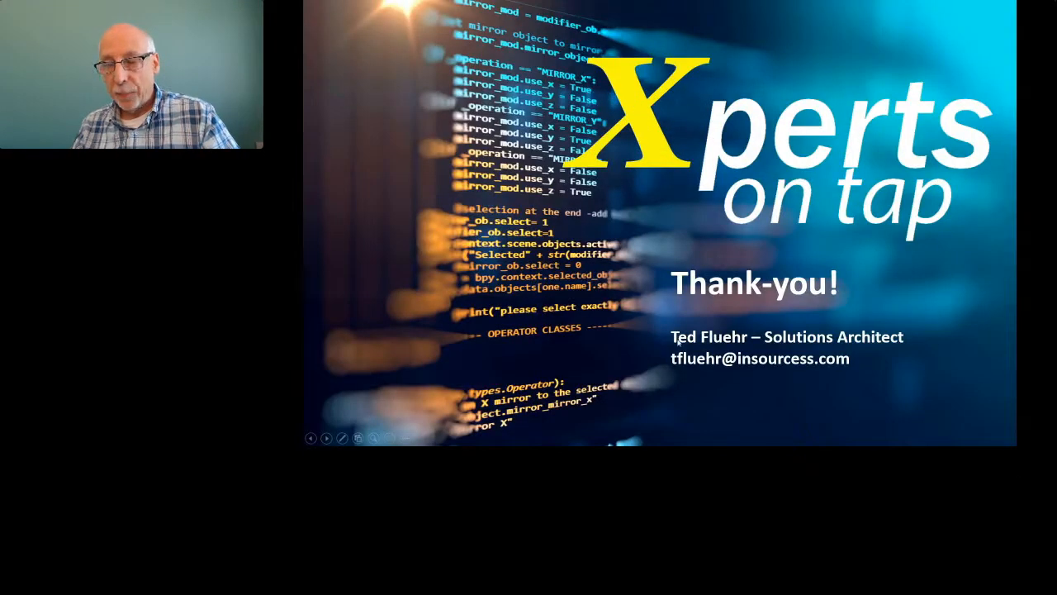